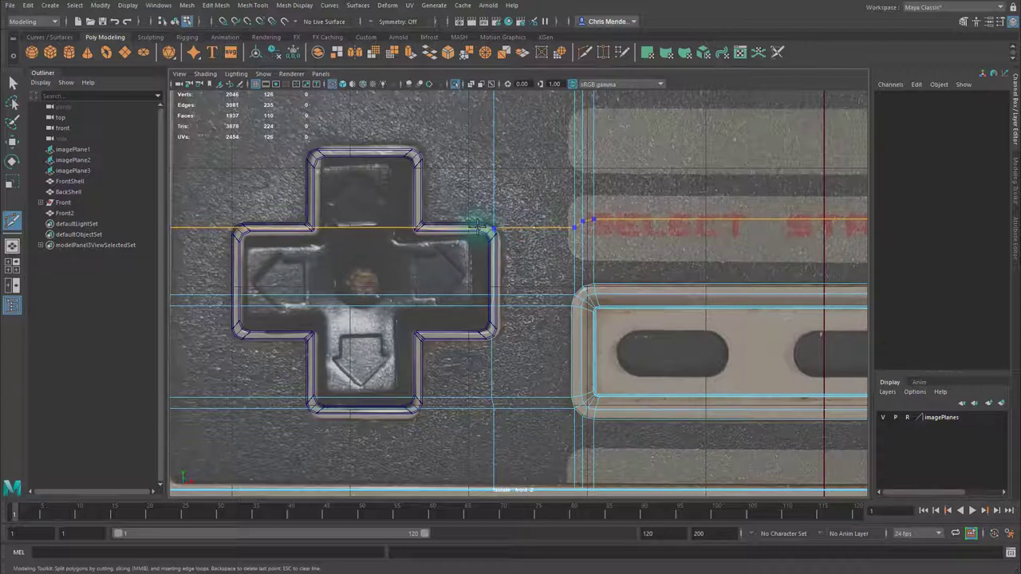
Insert horizontal and vertical edge loops across the front panel mesh, aligned with the edges and corners of the cross-shaped D-pad outline.
left_click(479, 228, "ctrl")
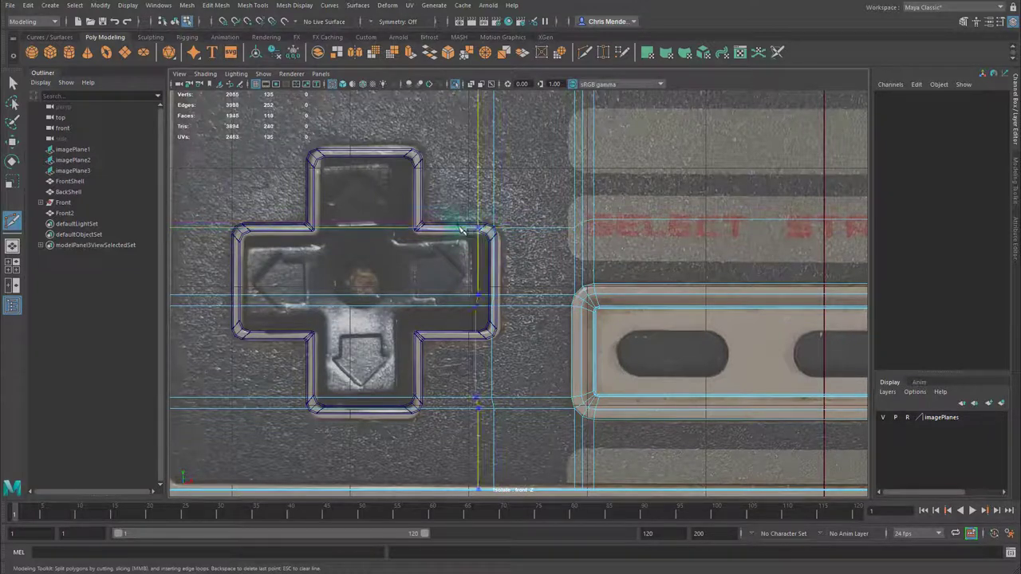
left_click(418, 225, "ctrl")
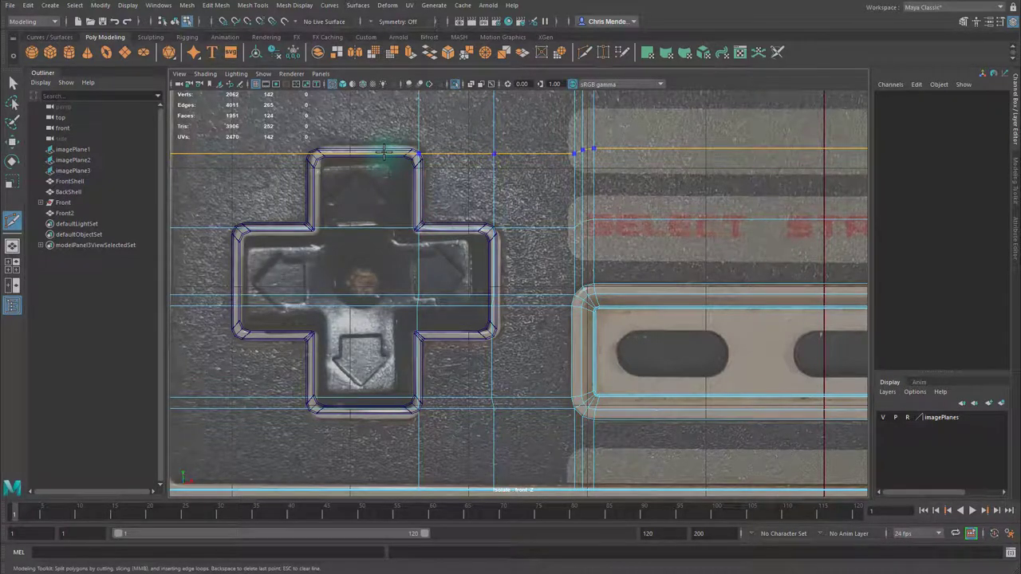
left_click(384, 151, "ctrl")
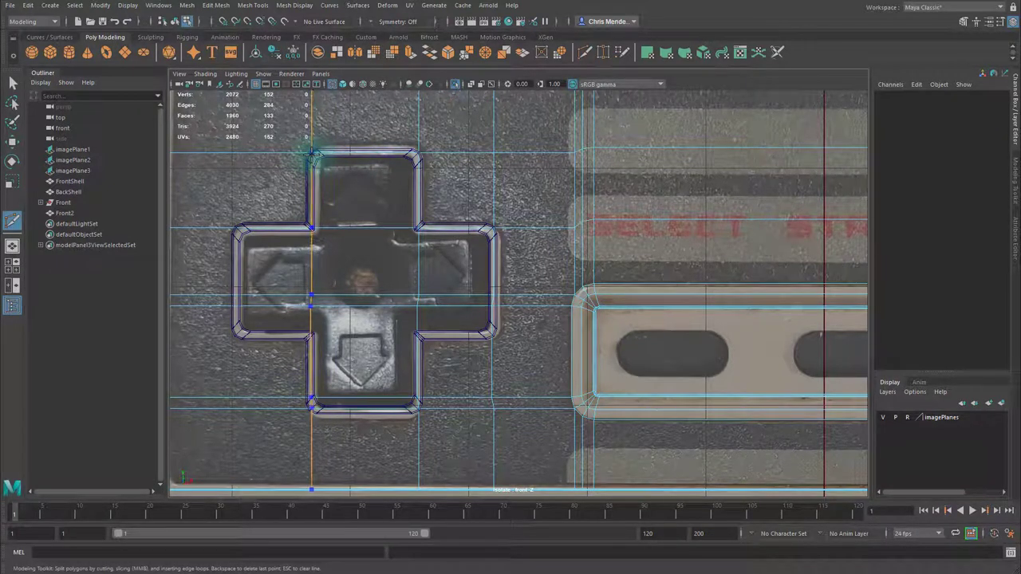
left_click(312, 153, "ctrl")
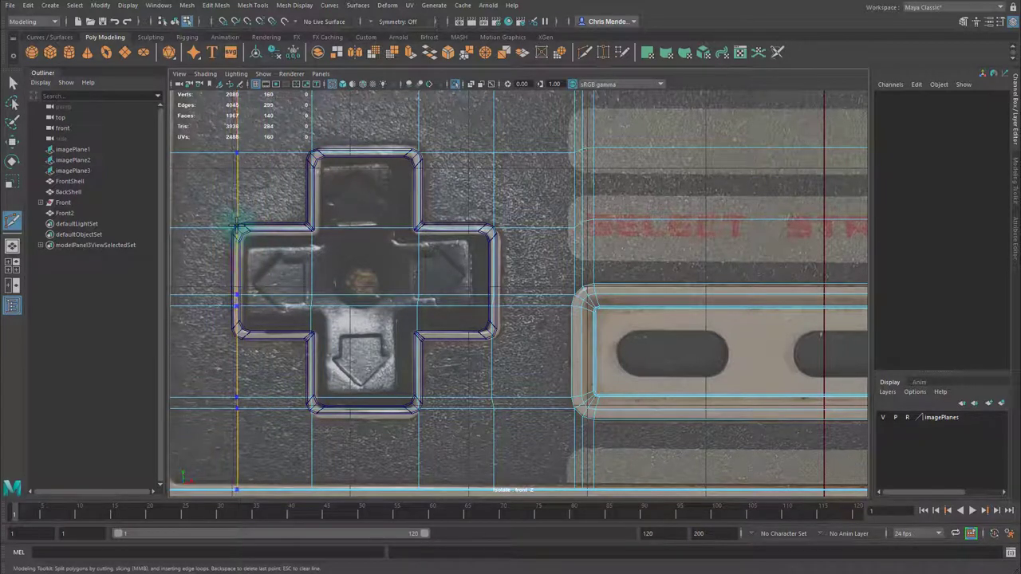
left_click(237, 227, "ctrl")
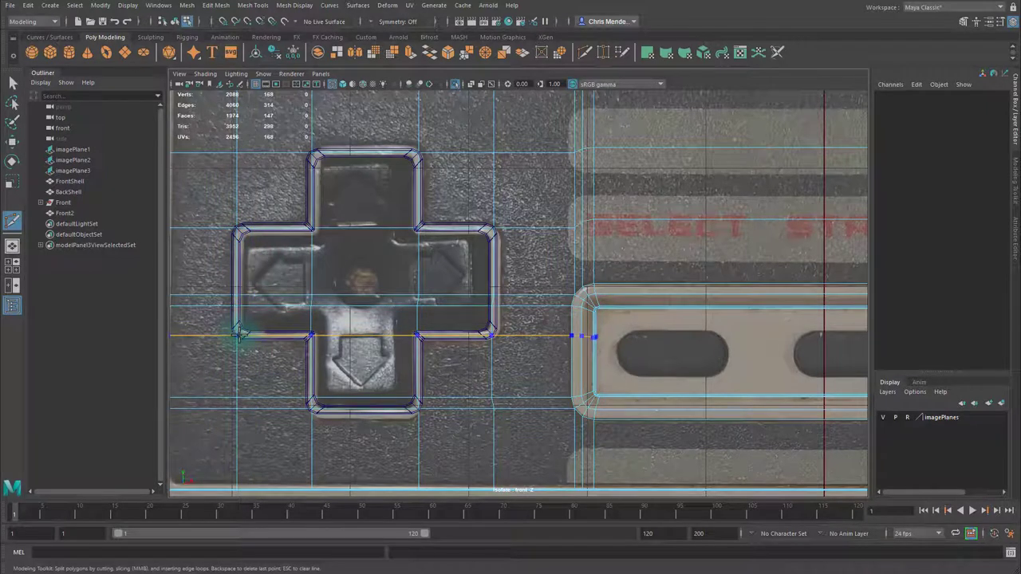
left_click(238, 334, "ctrl")
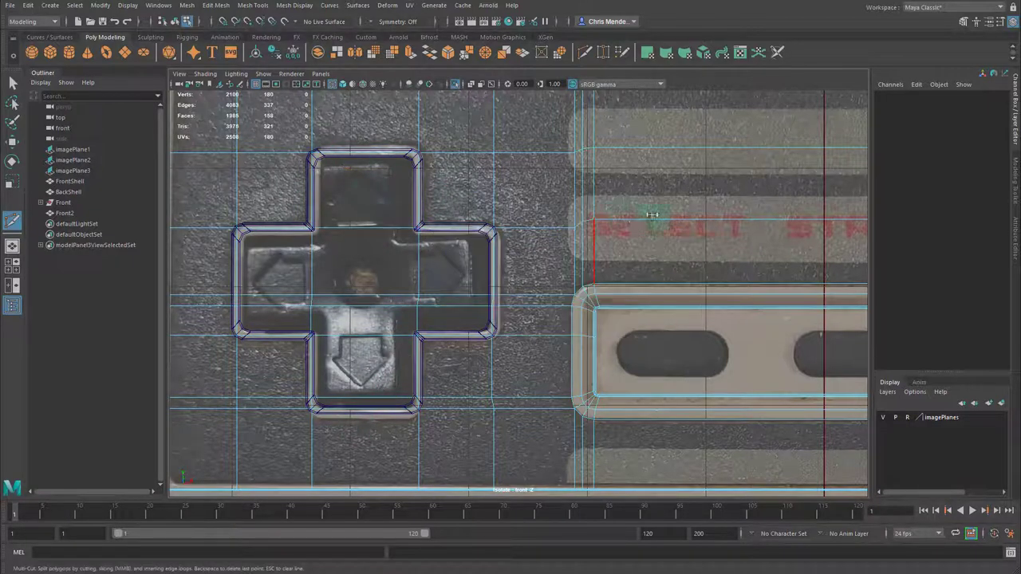
Delete the front panel faces inside the D-pad outline that cover the upper arm, upper centre and left arm.
key("space")
scroll(690, 202, "up", 3)
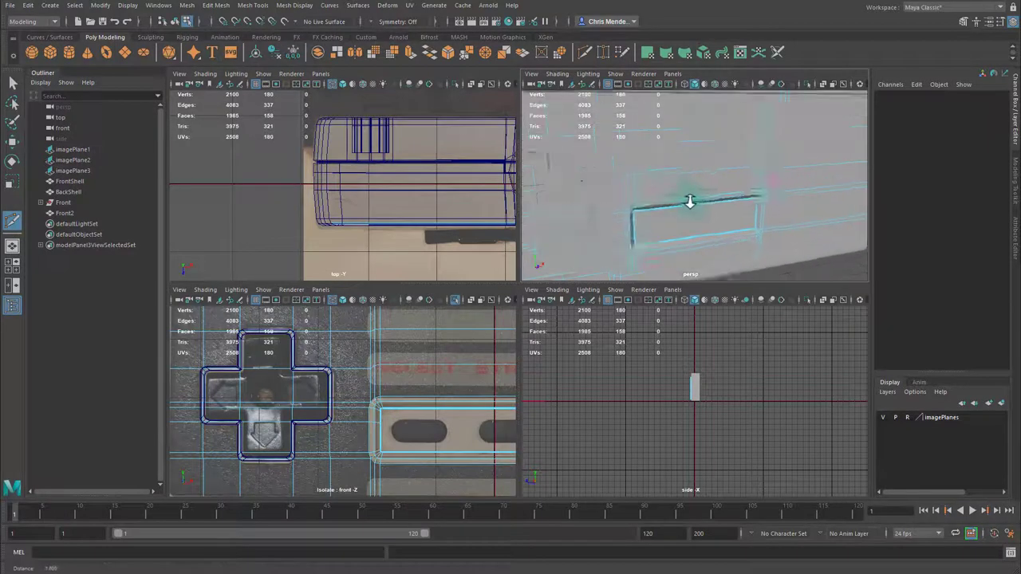
middle_click_drag(690, 202, 732, 200, "alt")
middle_click_drag(606, 180, 690, 164, "alt")
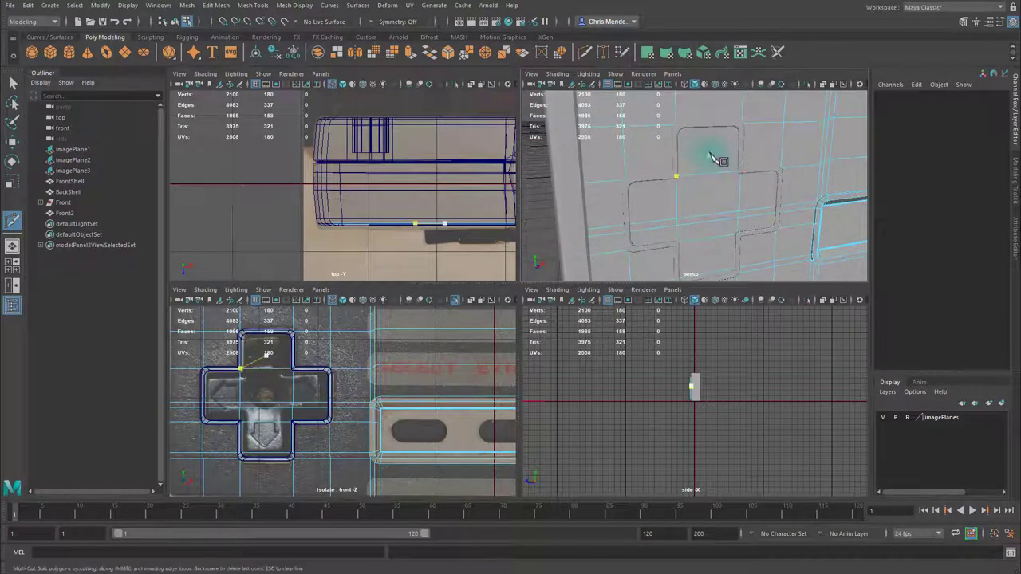
key("q")
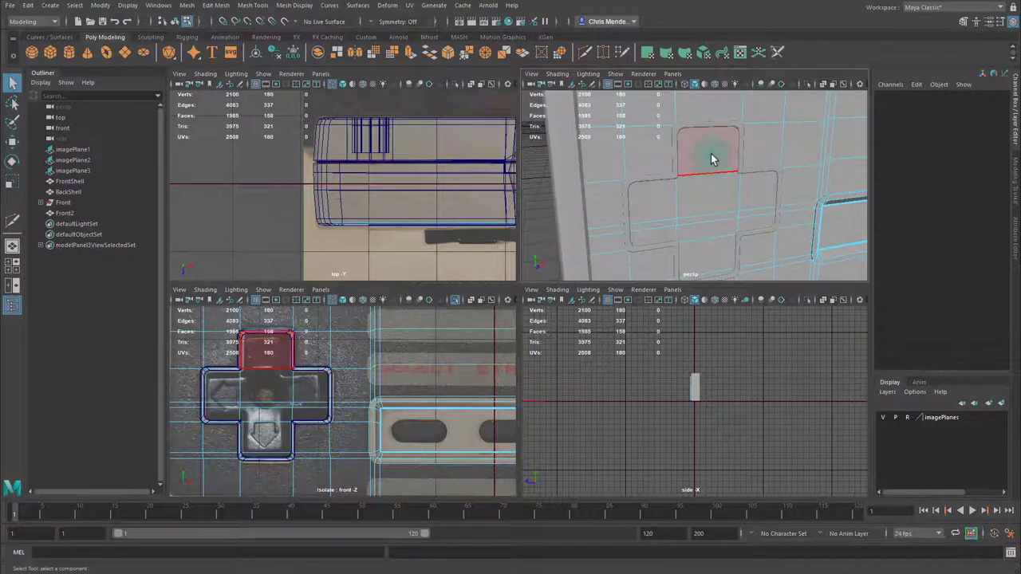
left_click(713, 160)
key("Delete")
left_click(686, 199)
key("Delete")
left_click(663, 210)
key("Delete")
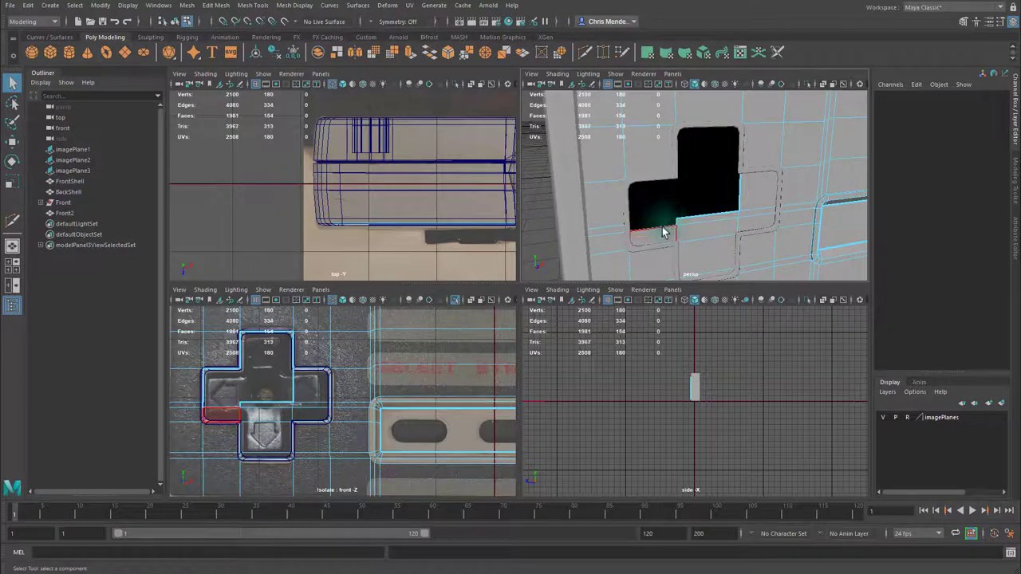
left_click(663, 231)
key("Delete")
Delete the panel faces inside the D-pad outline running from the centre into the lower arm.
left_click(691, 222)
key("Delete")
left_click(693, 228)
key("Delete")
left_click(703, 245)
key("Delete")
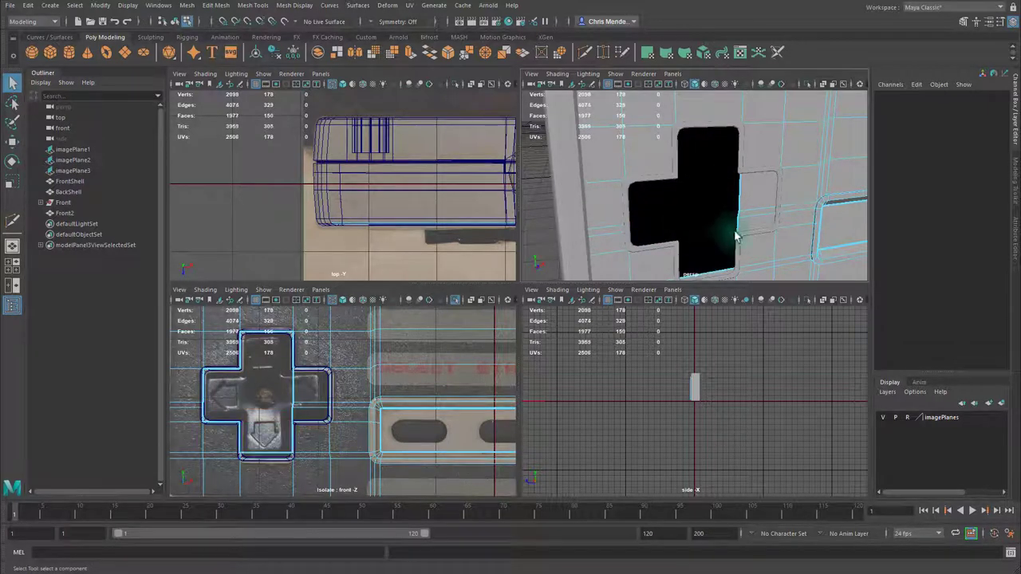
Delete the panel faces covering the D-pad's right arm and the remaining strip at the end of the lower arm.
left_click(748, 227)
key("Delete")
left_click(747, 214)
key("Delete")
left_click(748, 200)
key("Delete")
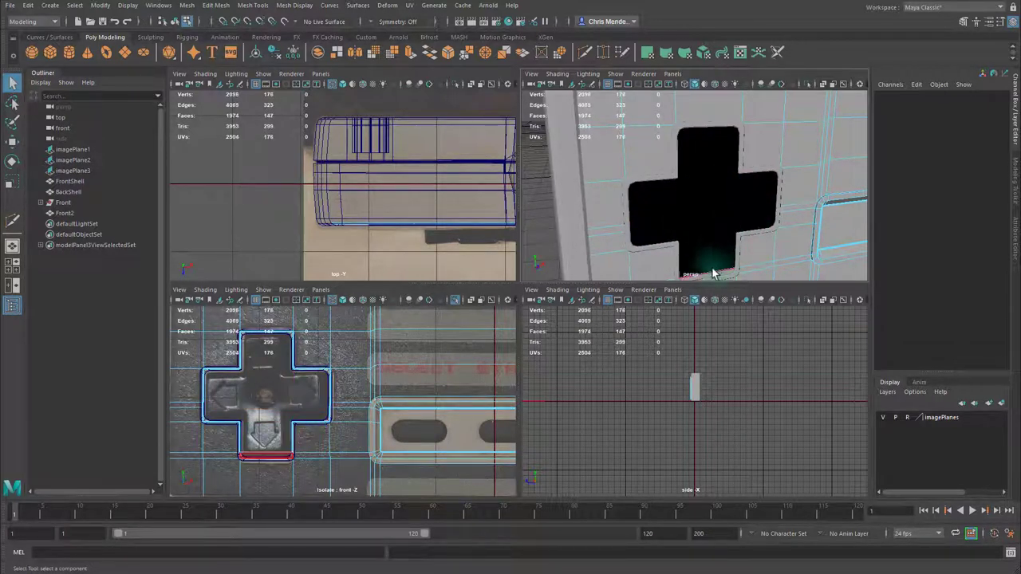
left_click(715, 274)
key("Delete")
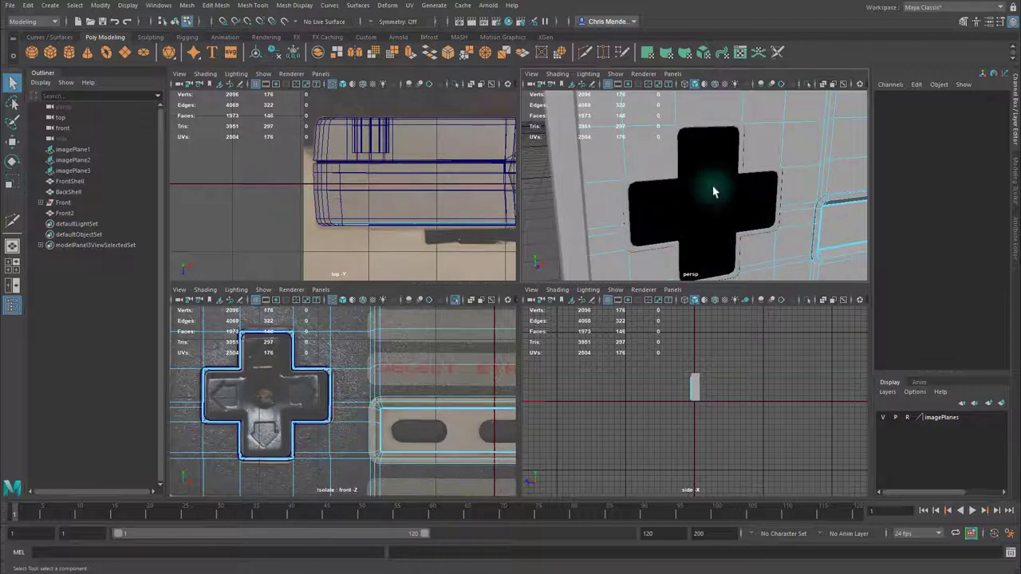
Move the two corner vertices at the end of the opening's upper arm to fit under the D-pad border in the front view.
middle_click_drag(319, 342, 350, 342, "alt")
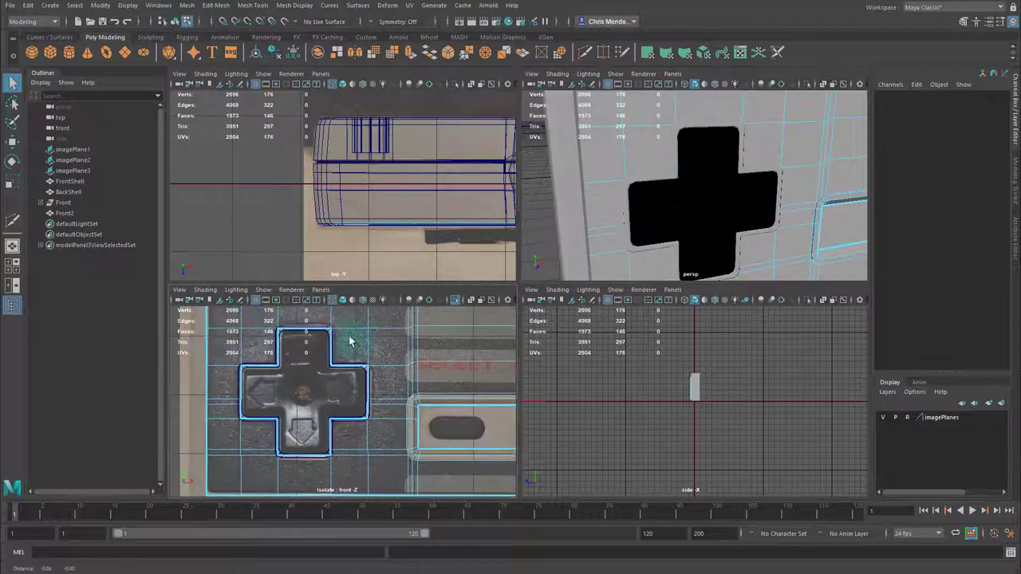
scroll(431, 351, "up", 5)
left_click(428, 355)
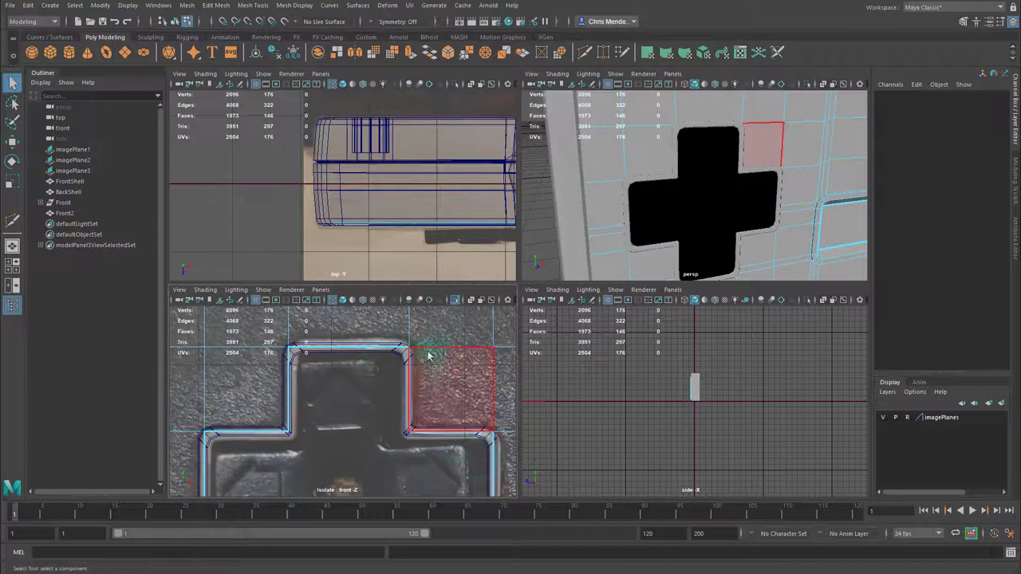
key("F9")
left_click(408, 348)
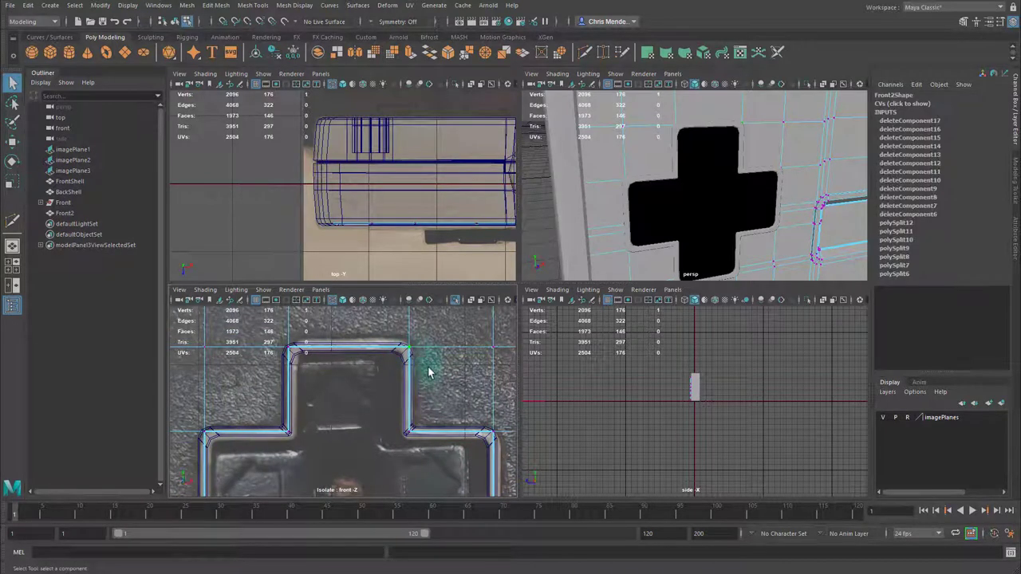
key("w")
left_click_drag(441, 317, 442, 316)
left_click(291, 351)
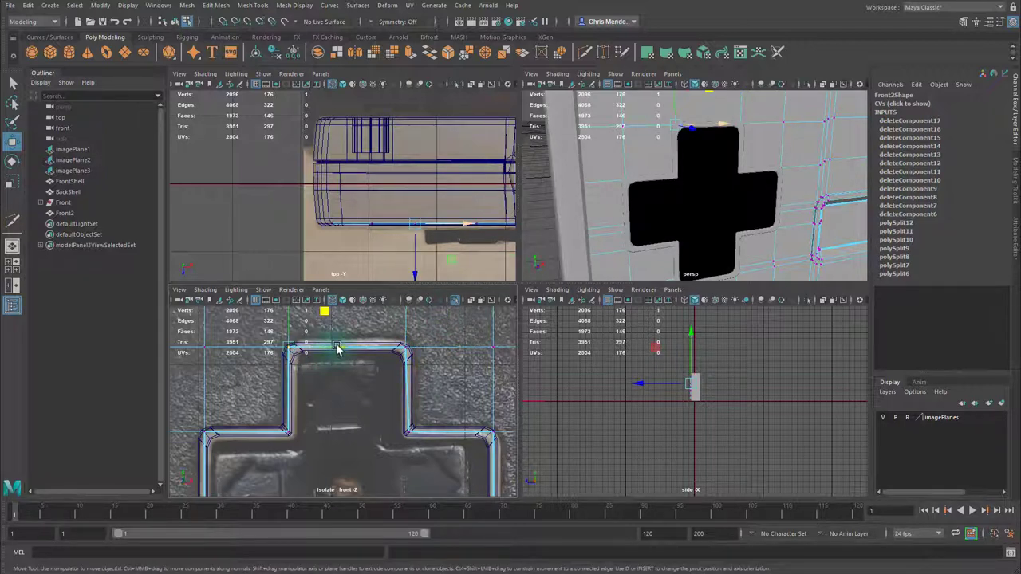
left_click_drag(337, 349, 338, 349)
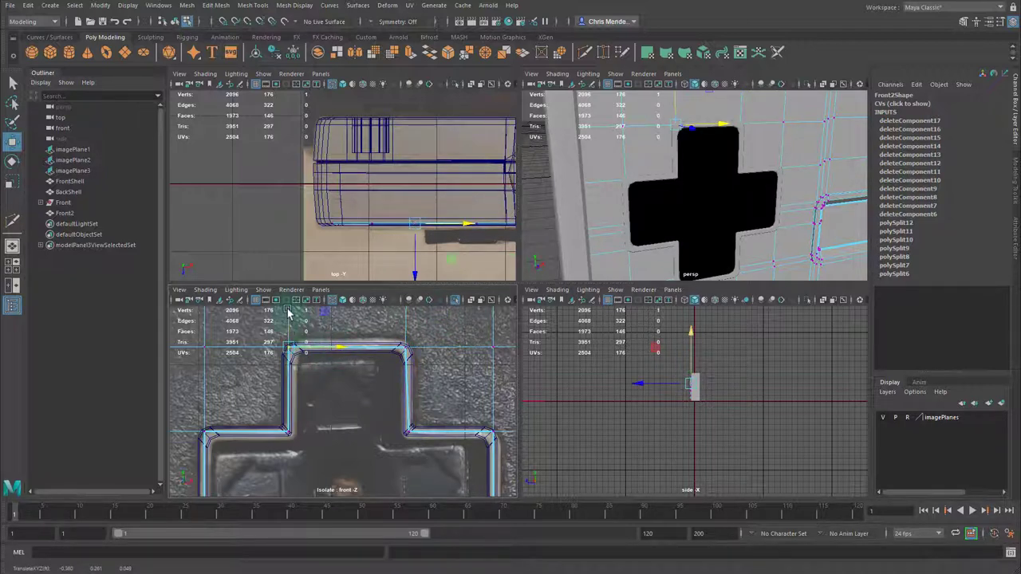
Move the upper and lower corner vertices at the end of the opening's right arm inward to fit the D-pad border.
middle_click_drag(336, 388, 347, 348, "alt")
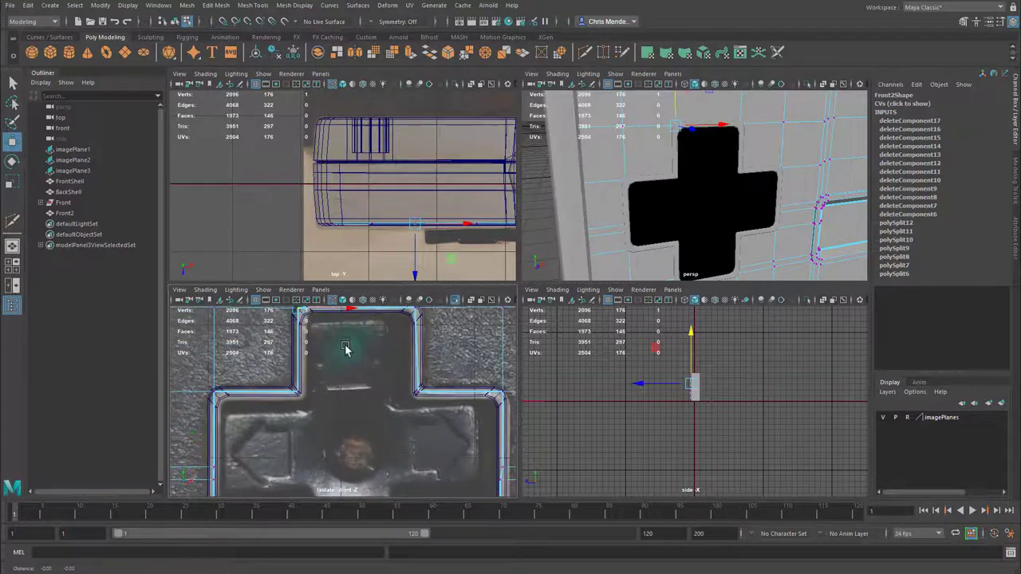
middle_click_drag(460, 418, 387, 380, "alt")
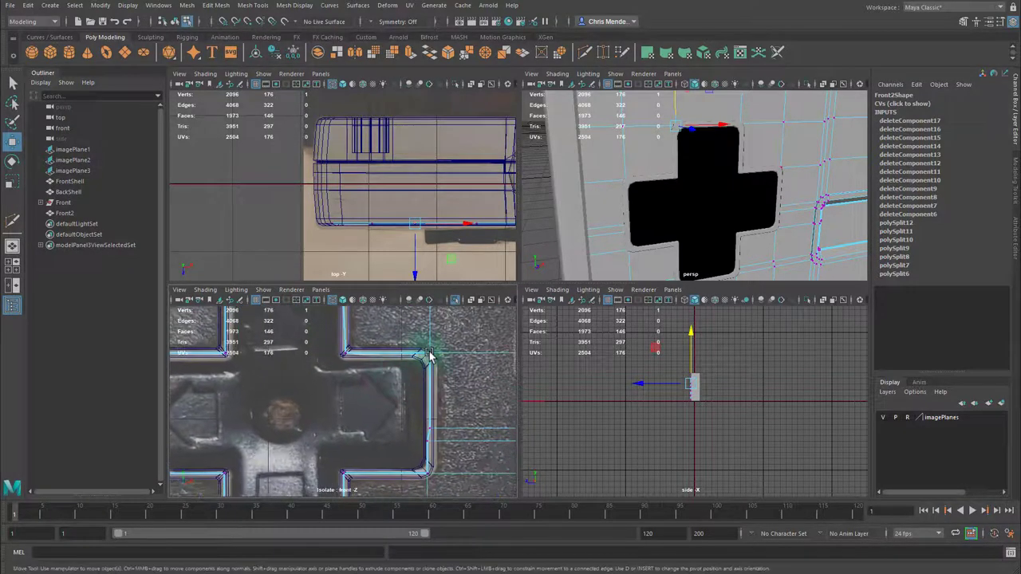
left_click(429, 355)
left_click_drag(467, 325, 441, 379)
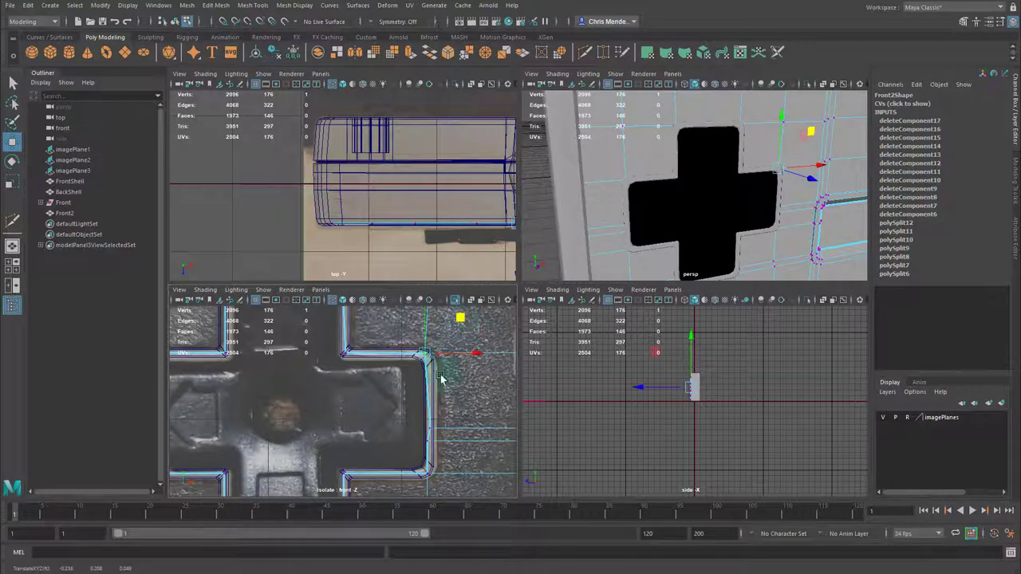
left_click(425, 441)
left_click_drag(425, 442, 462, 444)
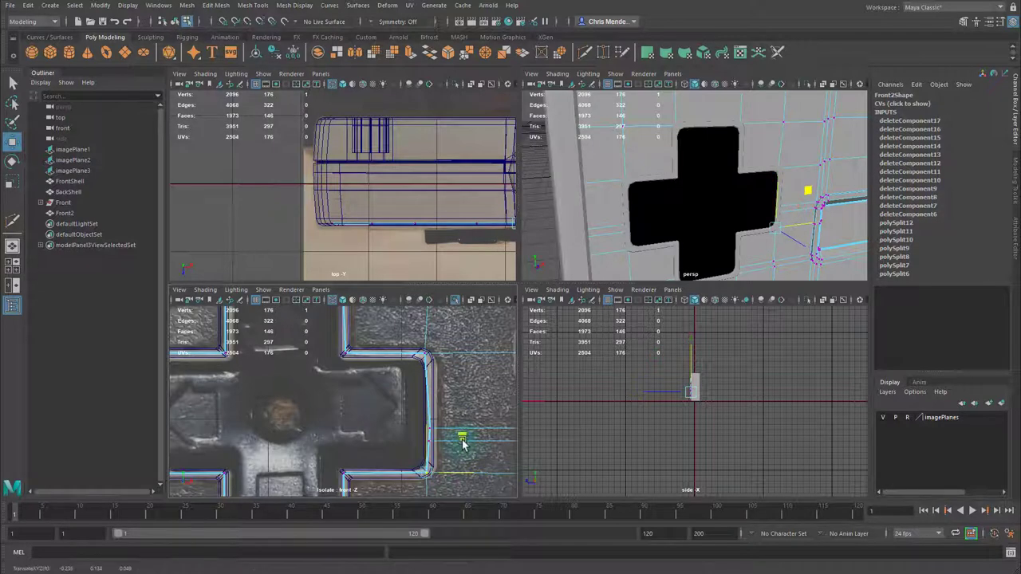
Adjust the two corner vertices at the end of the opening's lower arm to follow the D-pad border.
middle_click_drag(411, 482, 436, 386, "alt")
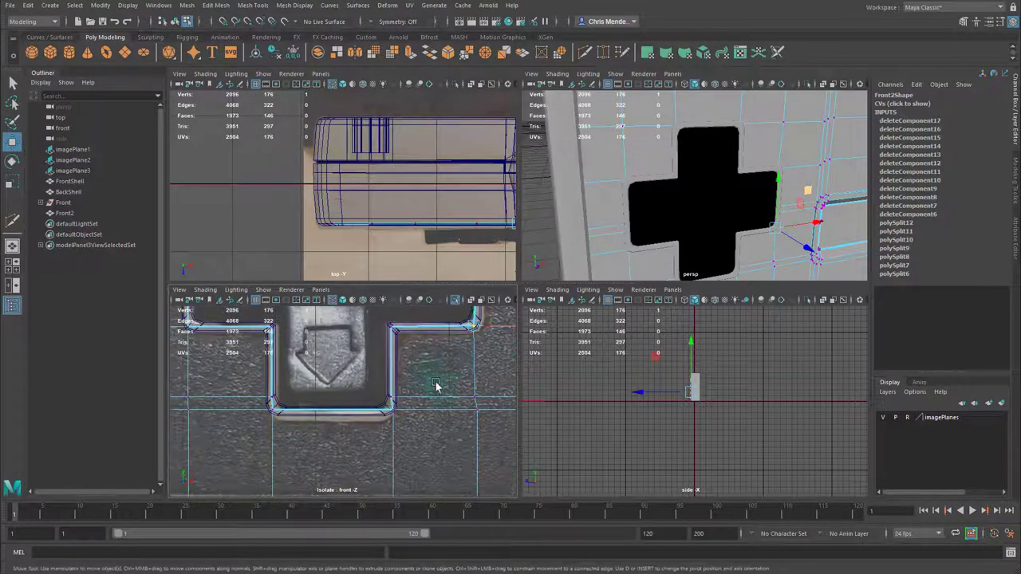
left_click(389, 397)
mouse_move(443, 400)
left_mouse_down()
mouse_move(399, 412)
mouse_move(440, 414)
left_mouse_up()
middle_click_drag(287, 414, 356, 406, "alt")
left_click(340, 402)
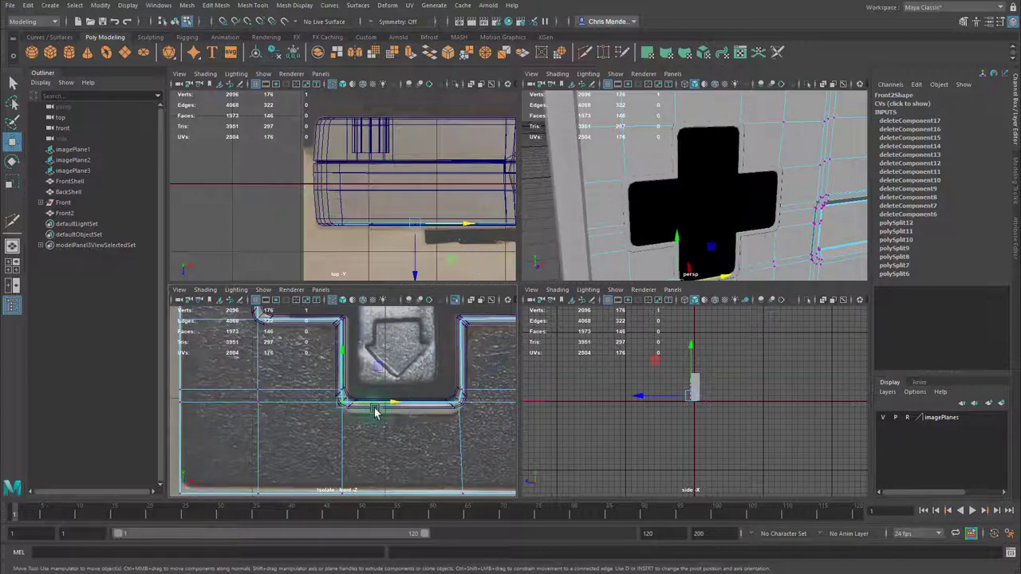
left_click_drag(396, 403, 395, 404)
Shift the edge vertices and the upper corner vertex at the end of the opening's left arm to match the border.
middle_click_drag(376, 377, 429, 441, "alt")
middle_click_drag(326, 373, 347, 404, "alt")
left_click_drag(328, 368, 381, 386)
middle_click_drag(360, 346, 374, 389, "alt")
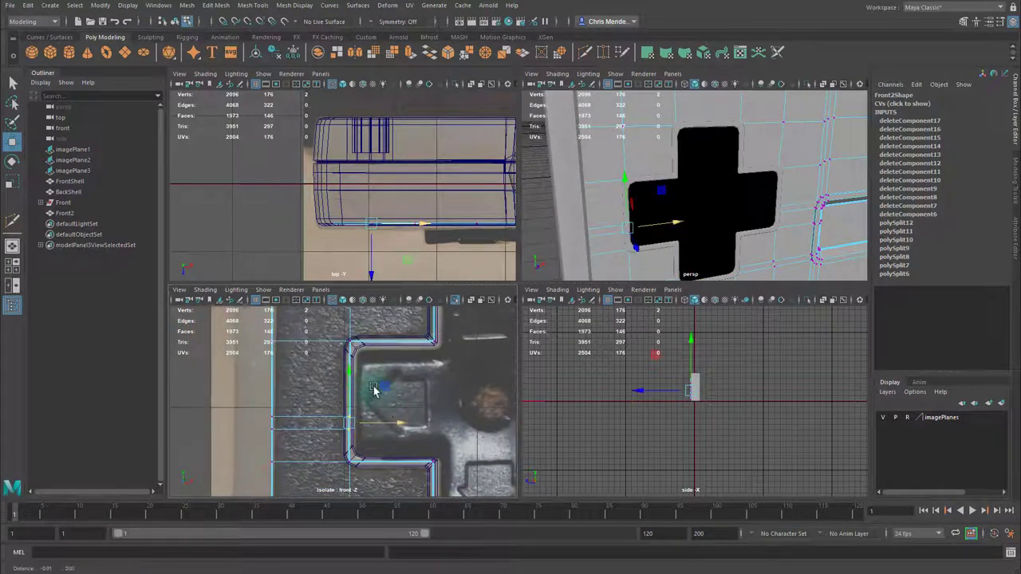
left_click(349, 342)
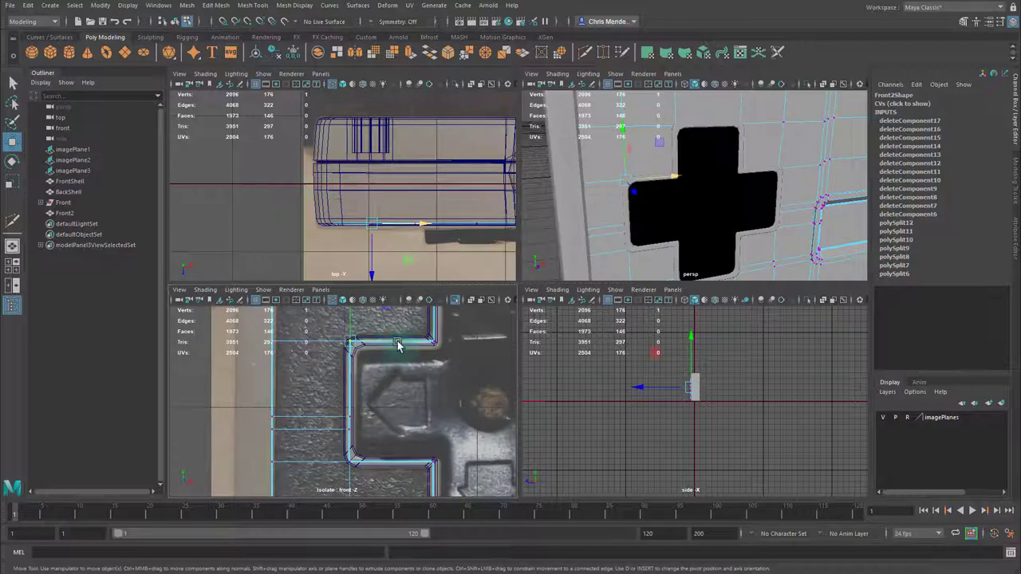
left_click_drag(352, 342, 354, 330)
Fine-tune the position of the left corner vertex at the end of the opening's upper arm vertically and horizontally.
middle_click_drag(354, 330, 344, 423, "alt")
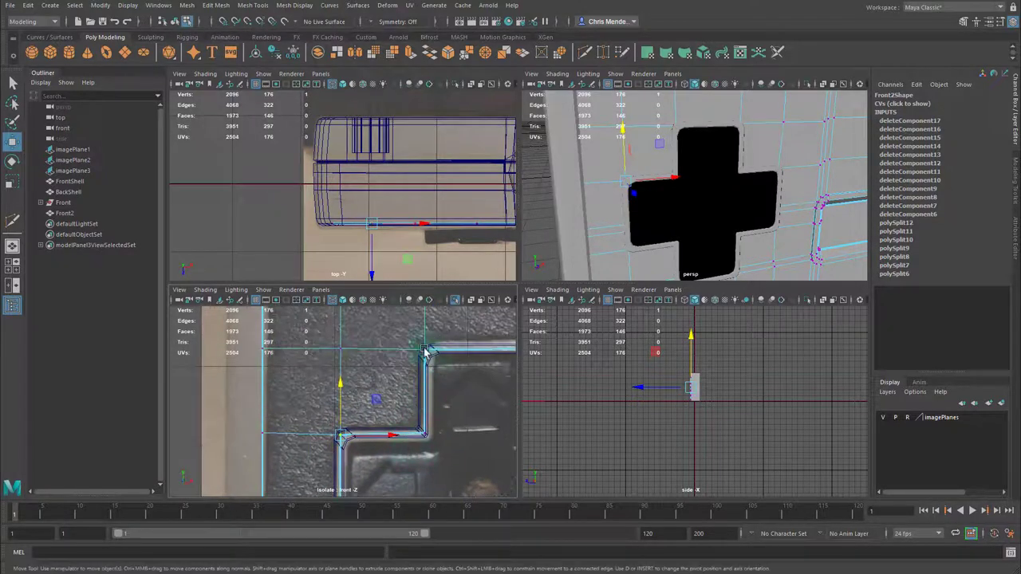
left_click(425, 351)
left_click_drag(425, 350, 425, 336)
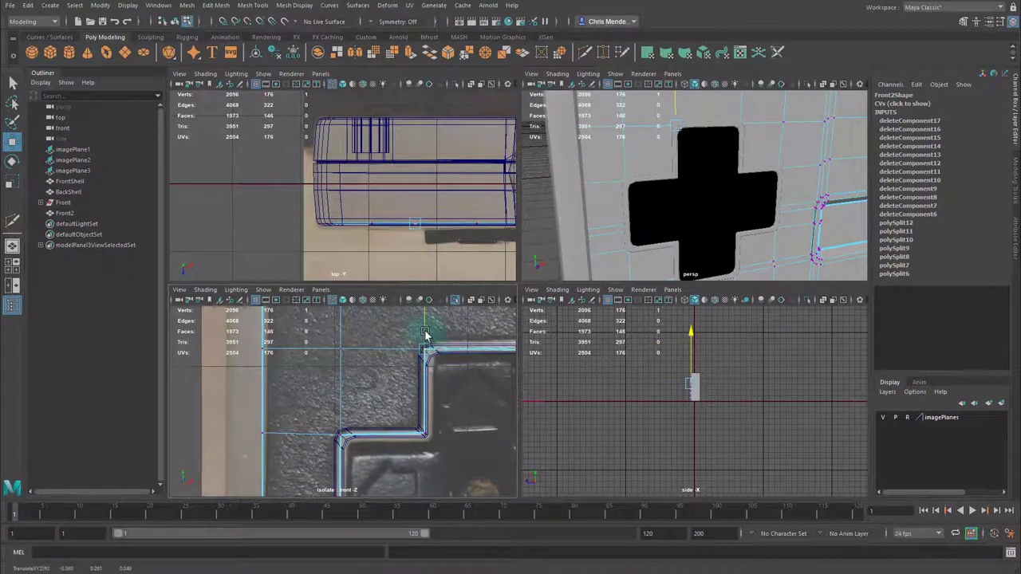
left_click(472, 354)
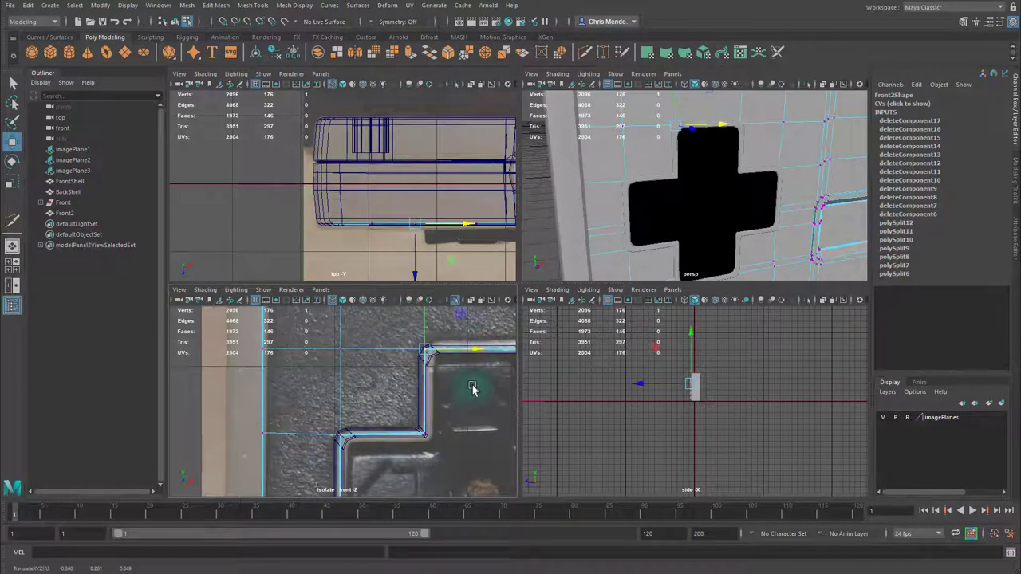
Isolate the cross-shaped D-pad border mesh in the perspective view and frame it from behind.
middle_click_drag(473, 389, 464, 401, "alt")
scroll(711, 205, "down", 3)
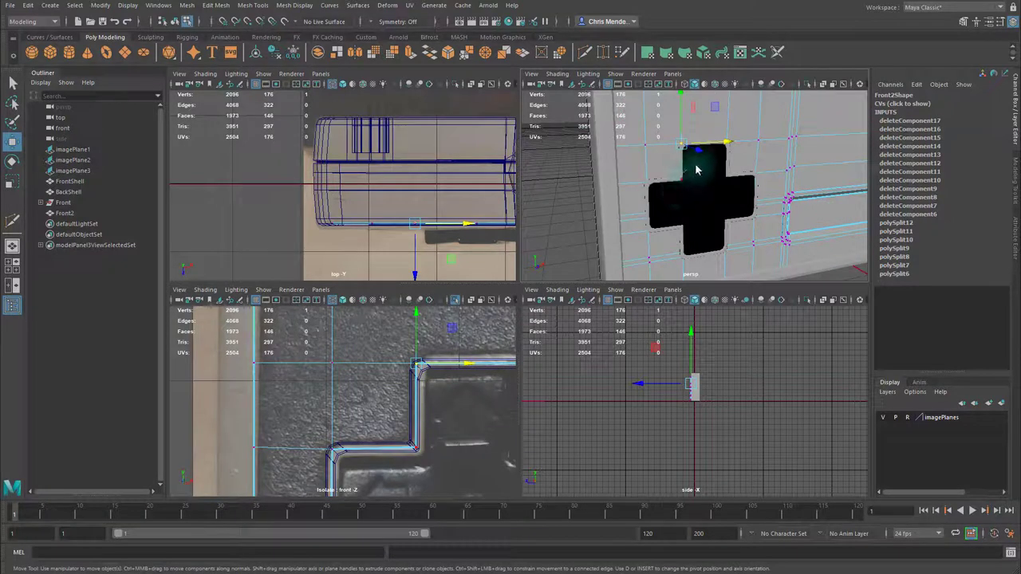
left_click(697, 170)
key("ctrl+1")
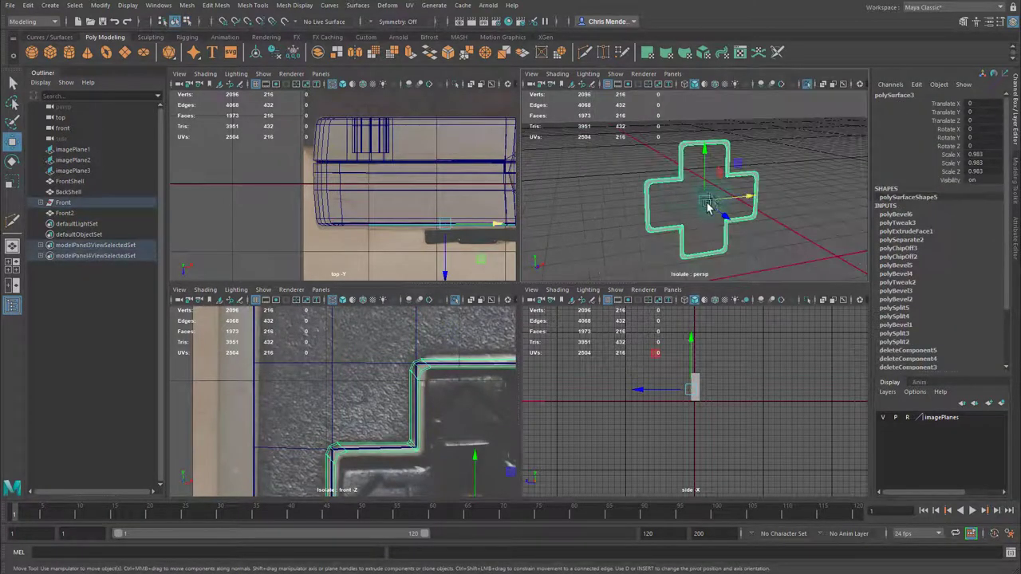
key("space")
left_click_drag(570, 255, 584, 198, "alt")
key("f")
Select the loop of back-side faces around the D-pad border and delete it.
right_click_drag(574, 184, 579, 221, "ctrl")
left_click(572, 192)
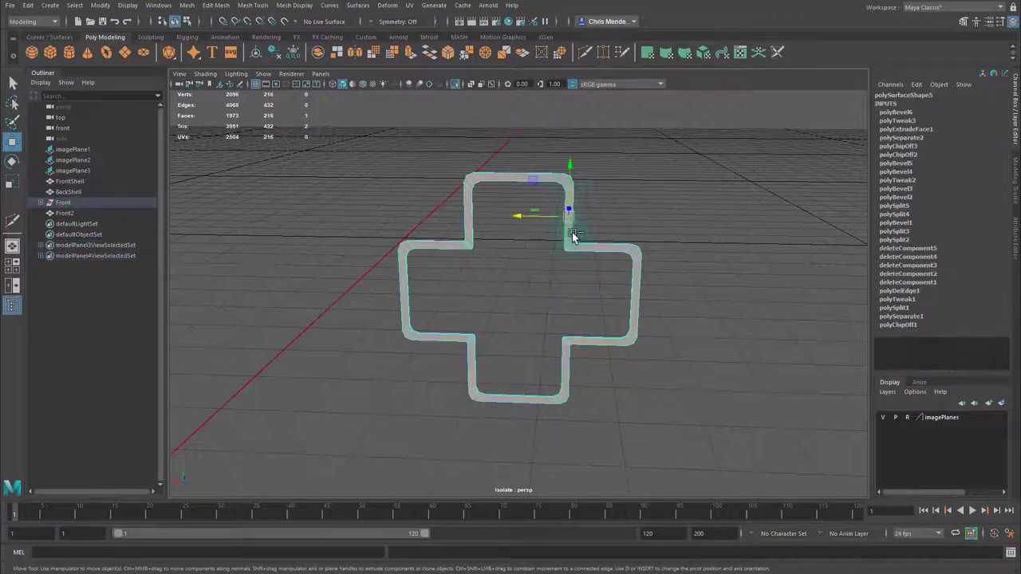
left_click(497, 174)
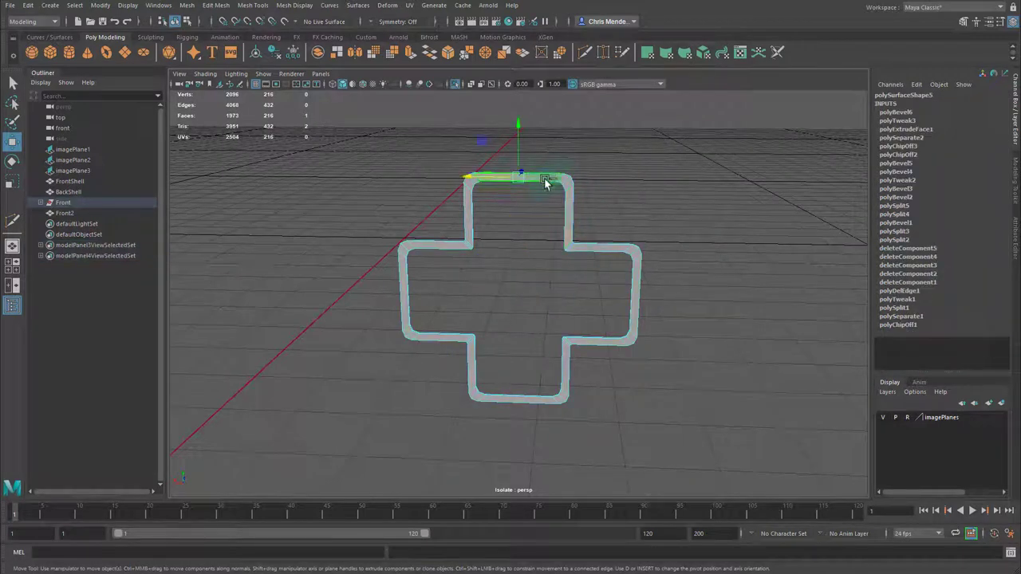
key("Delete")
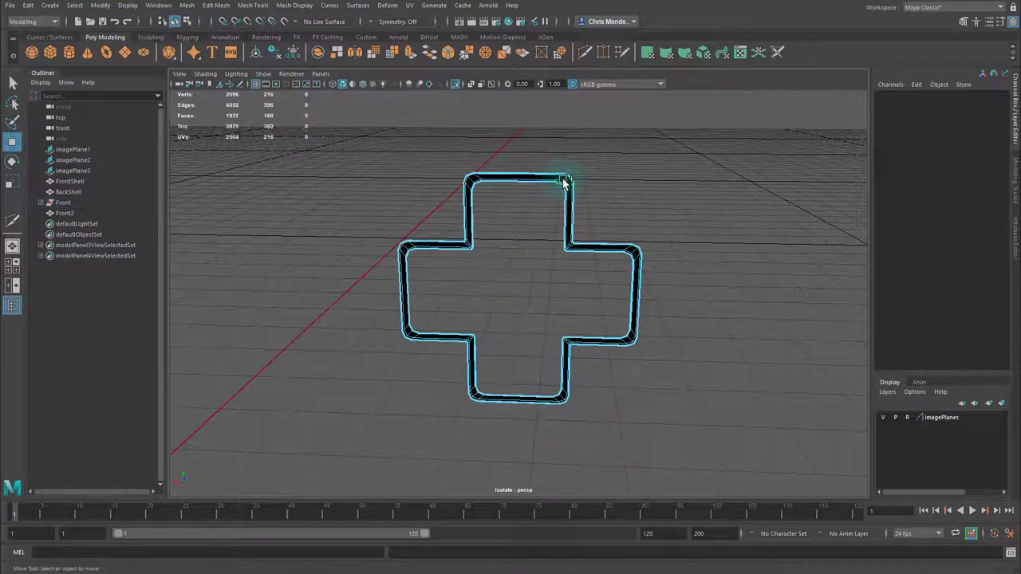
mouse_move(627, 223)
left_mouse_down("alt")
mouse_move(434, 213)
mouse_move(535, 228)
mouse_move(622, 217)
left_mouse_up("alt")
scroll(535, 228, "up", 10)
scroll(545, 232, "down", 5)
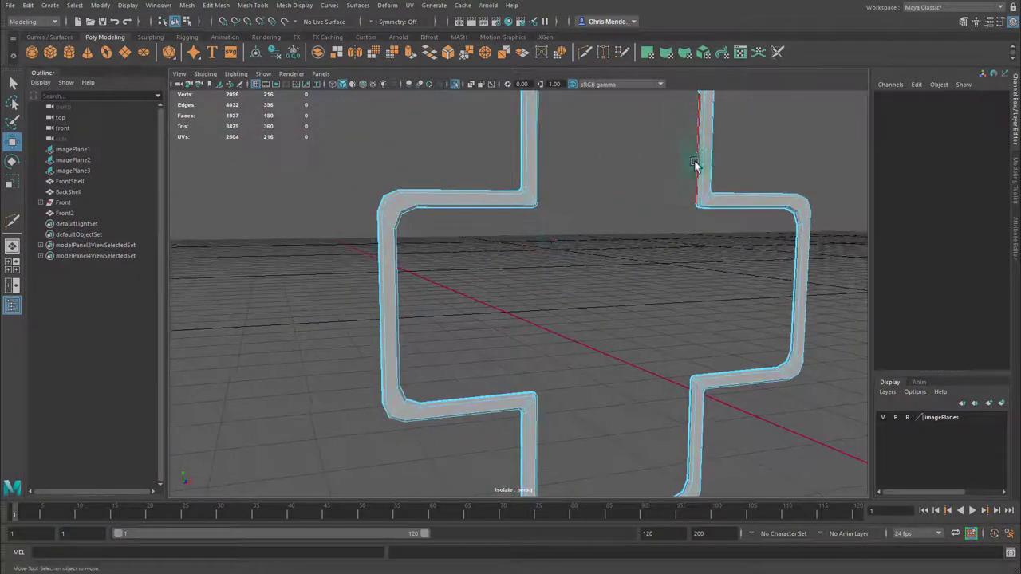
Extrude the inner edge loop of the D-pad border backward along the depth axis to form deep inner walls.
double_click(795, 235)
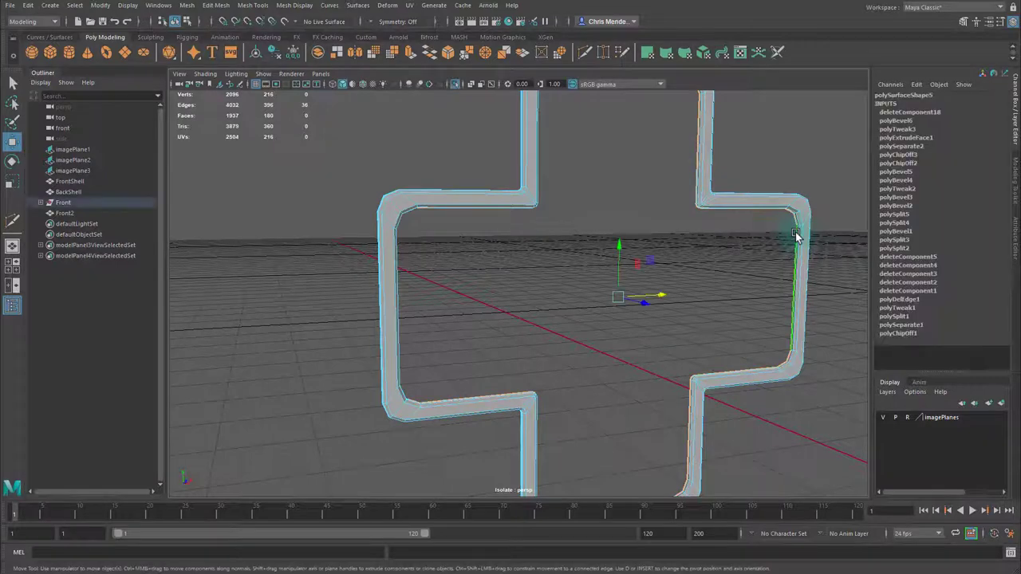
key("ctrl+e")
key("w")
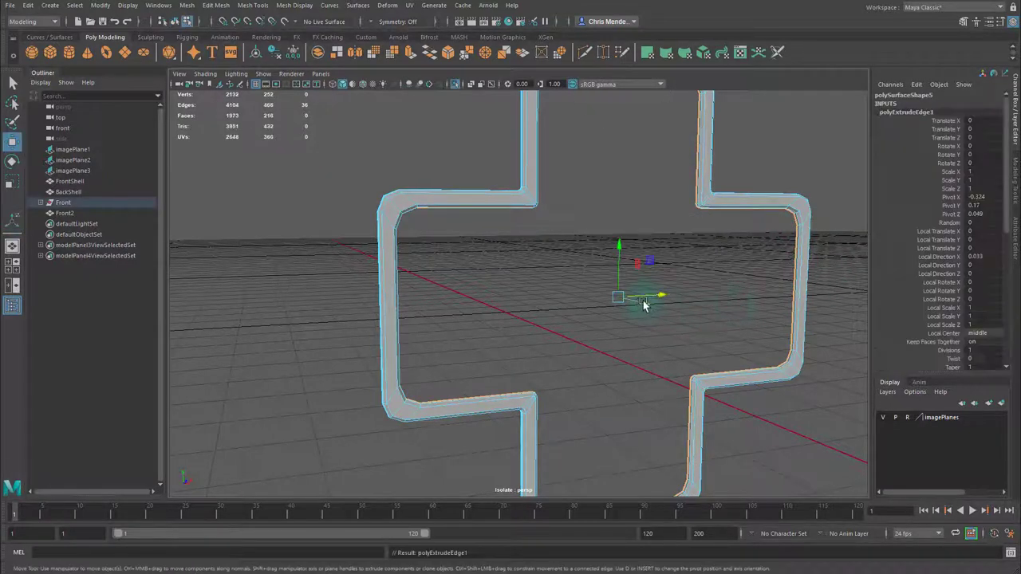
left_click_drag(645, 305, 606, 292)
mouse_move(679, 320)
left_mouse_down("alt")
mouse_move(713, 322)
mouse_move(661, 319)
left_mouse_up("alt")
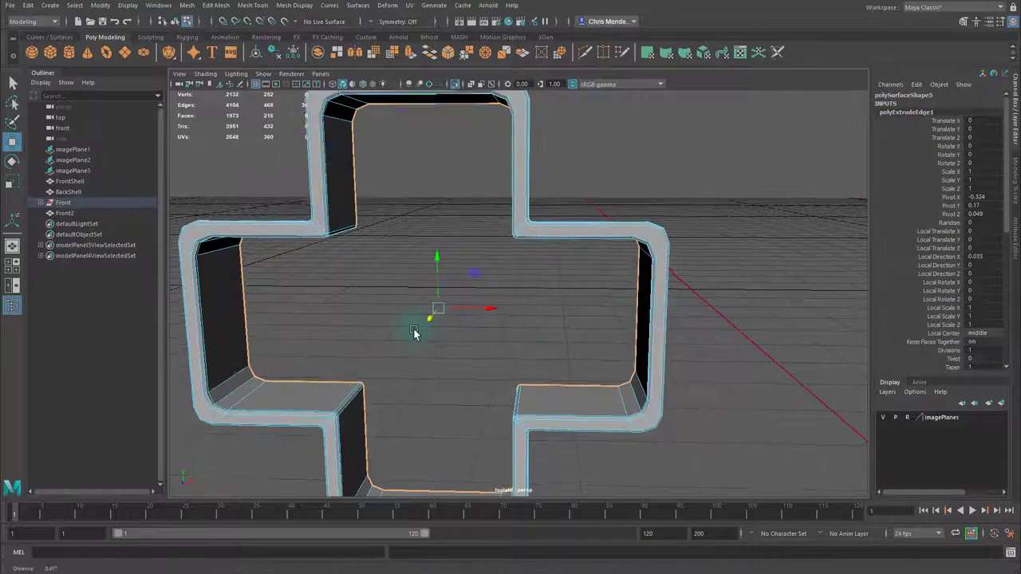
left_click_drag(414, 333, 308, 269, "alt")
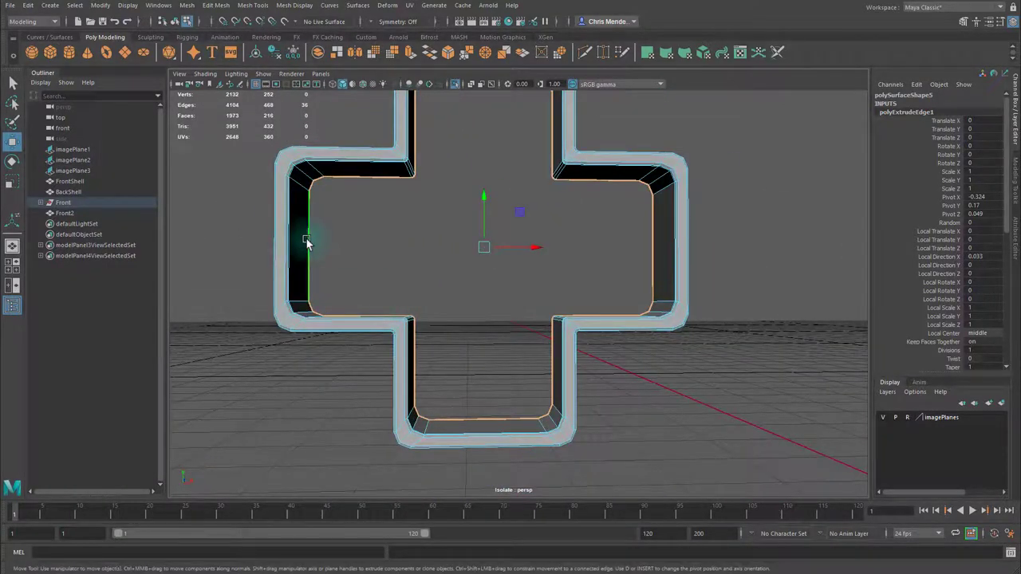
Close the back of the cross-shaped recess with Fill Hole on its rear edge loop, and return to object selection.
left_click(308, 242)
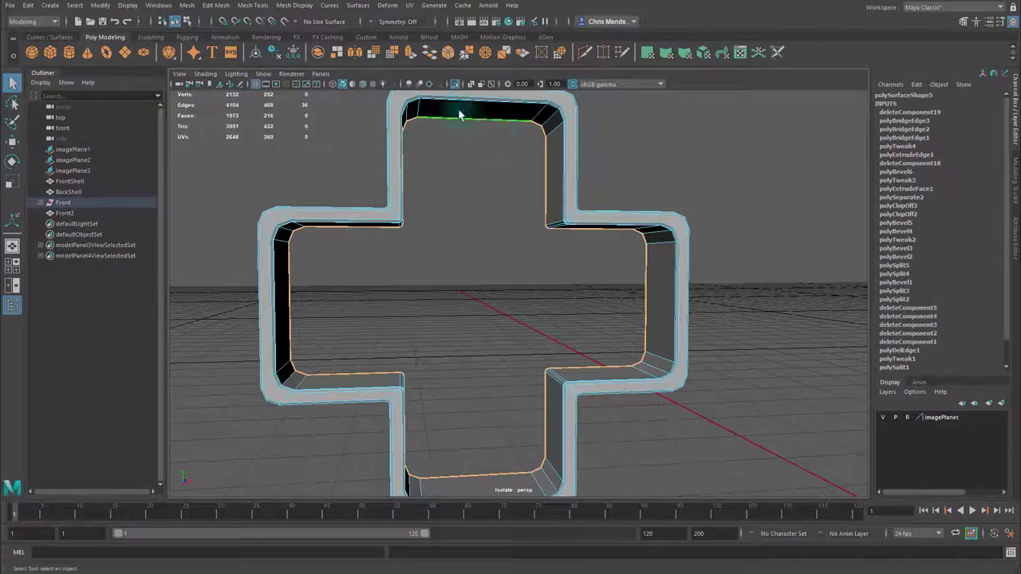
left_click(186, 5)
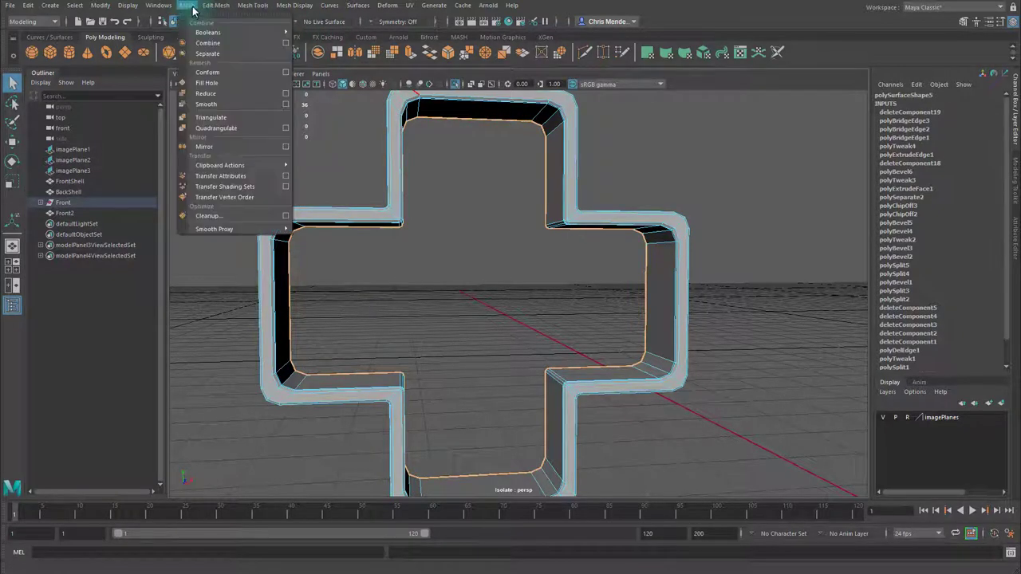
left_click(223, 90)
mouse_move(477, 235)
left_mouse_down("alt")
mouse_move(483, 248)
mouse_move(463, 247)
left_mouse_up("alt")
right_click_drag(343, 206, 341, 203, "alt")
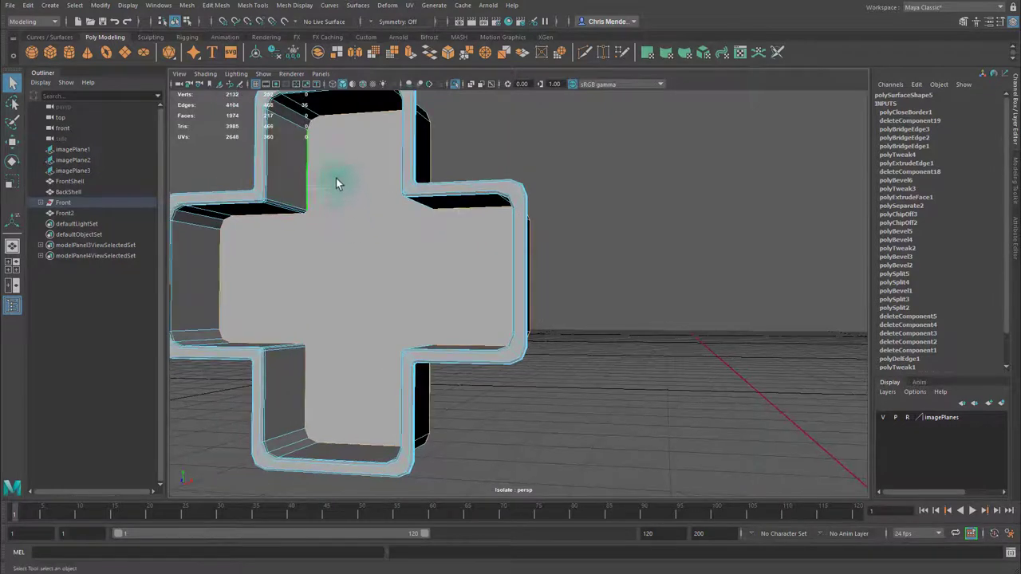
left_click_drag(336, 184, 396, 228, "alt")
scroll(453, 237, "down", 6)
key("F8")
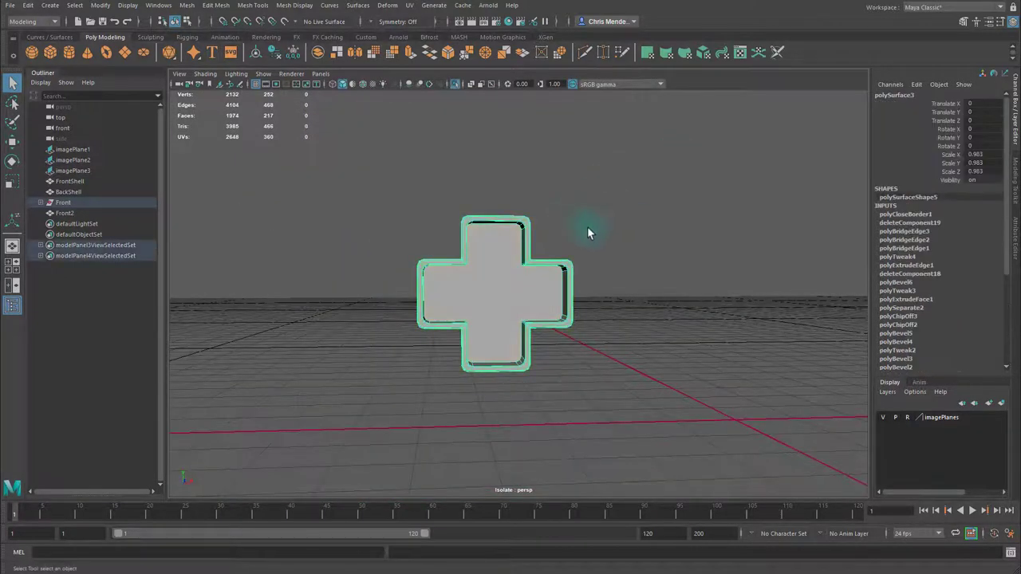
Clear the selection, toggle isolation of the recess, and select the cross-shaped D-pad mesh.
left_click_drag(587, 227, 558, 209, "alt")
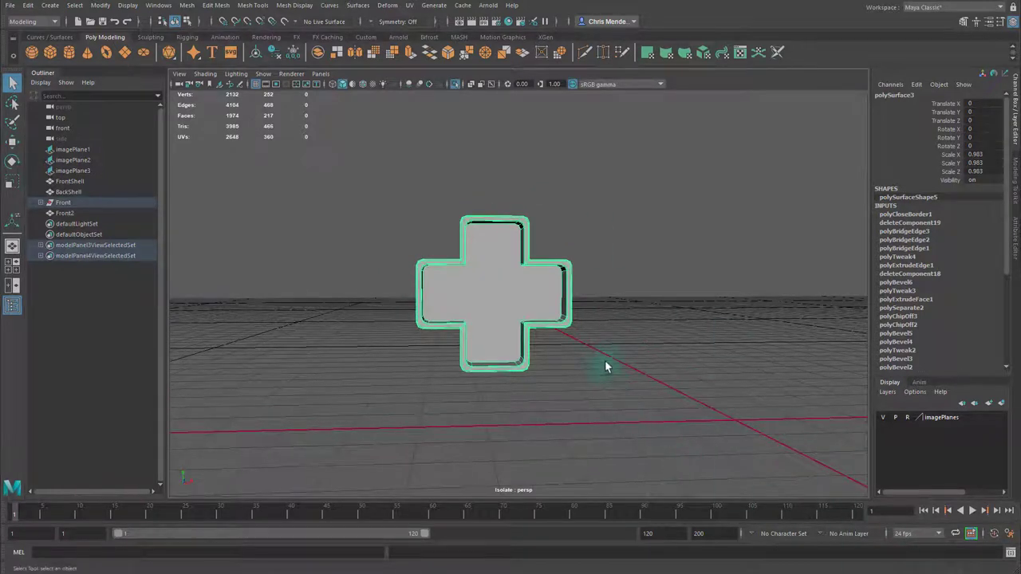
left_click(648, 354)
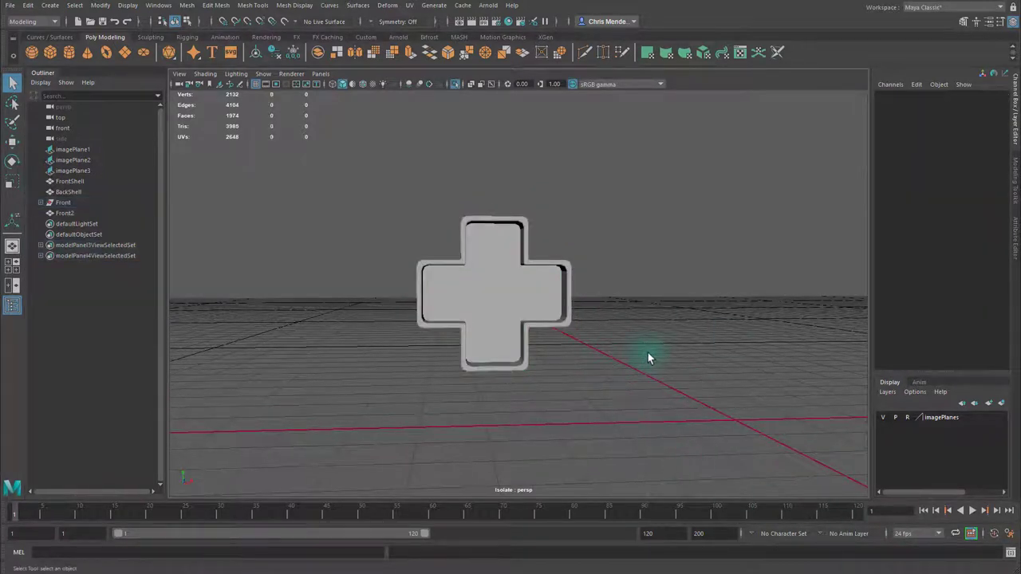
key("ctrl+1")
left_click_drag(620, 351, 516, 300, "alt")
left_click(520, 315)
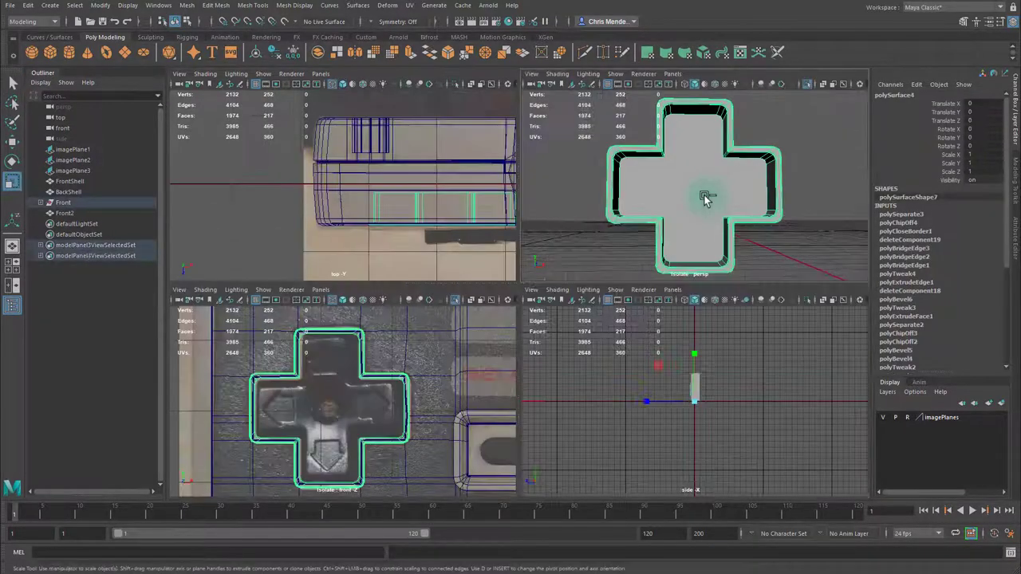
Multi-Cut two edges across the back face at the rounded end of the upper arm, joining opposite corner vertices.
left_click_drag(702, 196, 665, 195, "alt")
key("ctrl+shift+x")
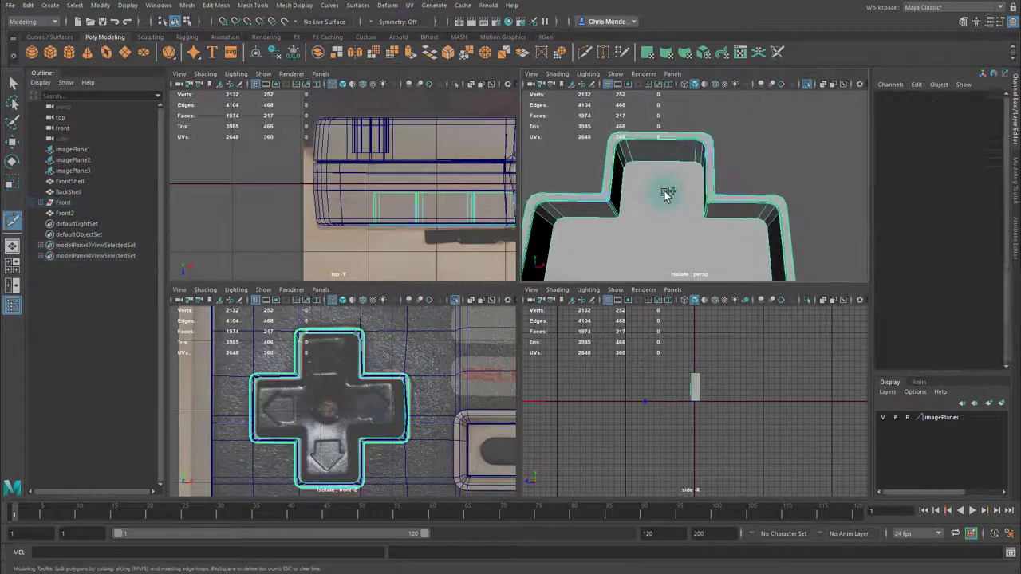
middle_click_drag(665, 194, 678, 243, "alt")
right_click_drag(678, 244, 621, 226, "alt")
left_click(611, 222)
left_click(728, 223)
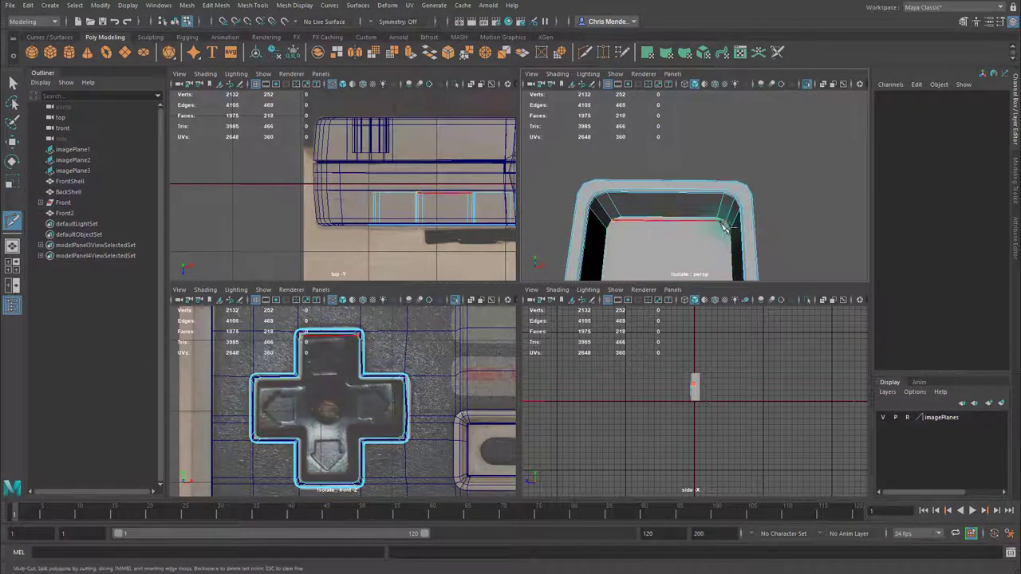
right_click(727, 224)
left_click(607, 230)
left_click(731, 231)
right_click(731, 231)
Multi-Cut two edges across the back face at the base of the upper arm, joining the inner corner vertices.
middle_click_drag(729, 232, 726, 157, "alt")
key("space")
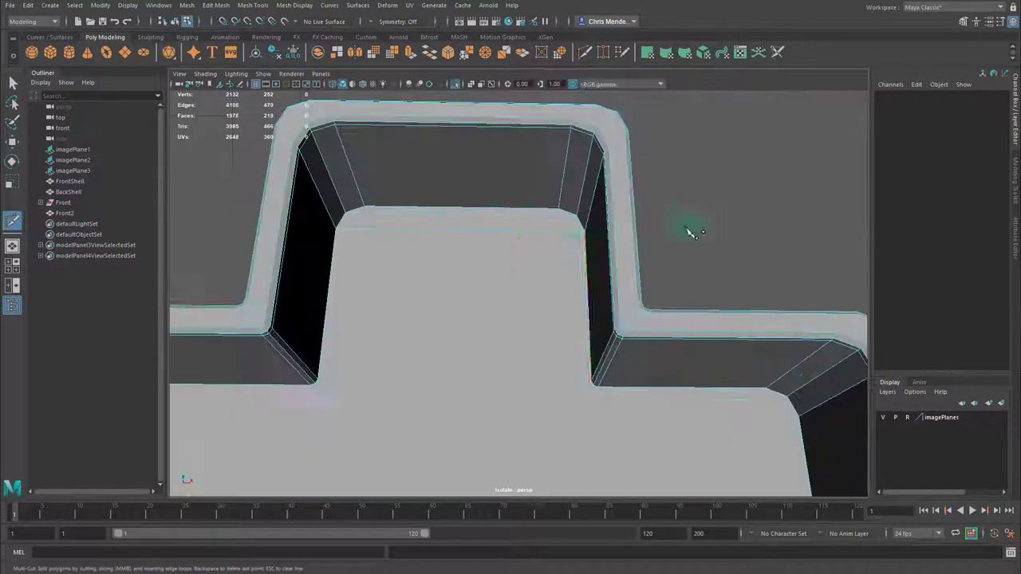
middle_click_drag(523, 287, 624, 229, "alt")
left_click(404, 334)
left_click(678, 338)
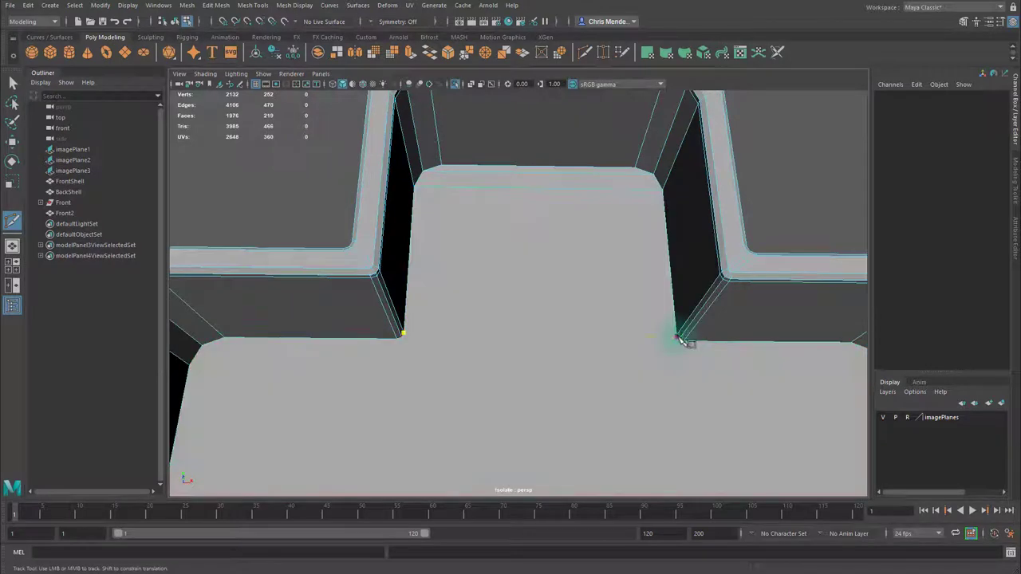
right_click(679, 339)
left_click(403, 338)
key("ctrl+z")
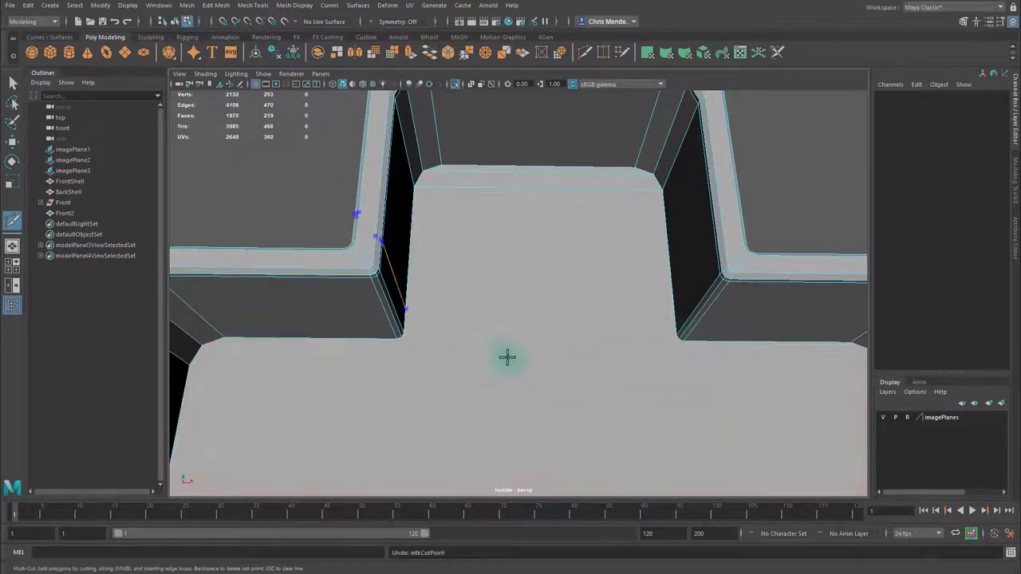
left_click(405, 334)
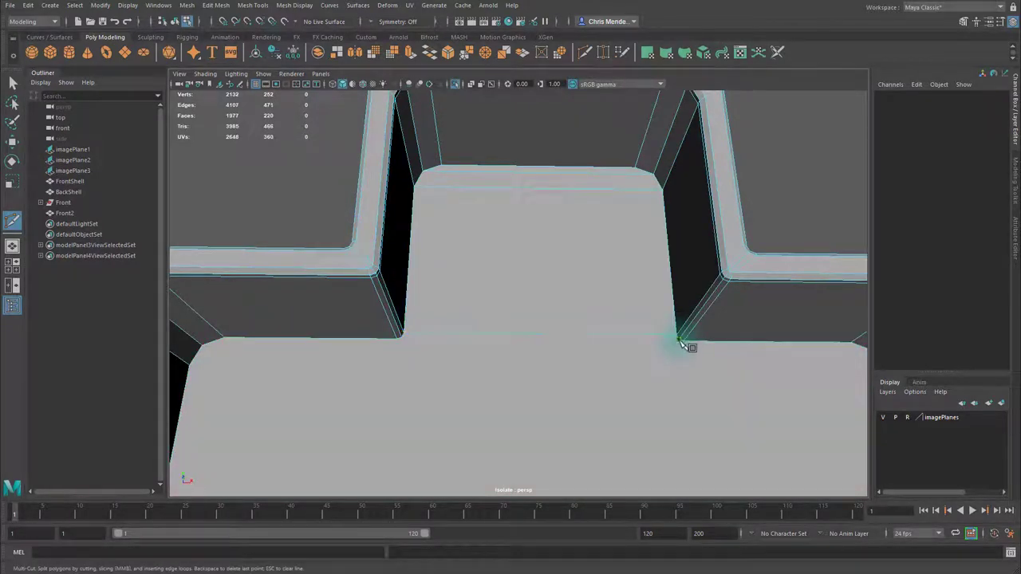
left_click(679, 341)
left_click(407, 341)
Multi-Cut an edge across the base of the left arm and two edges across its rounded end.
left_click_drag(407, 341, 641, 448, "alt")
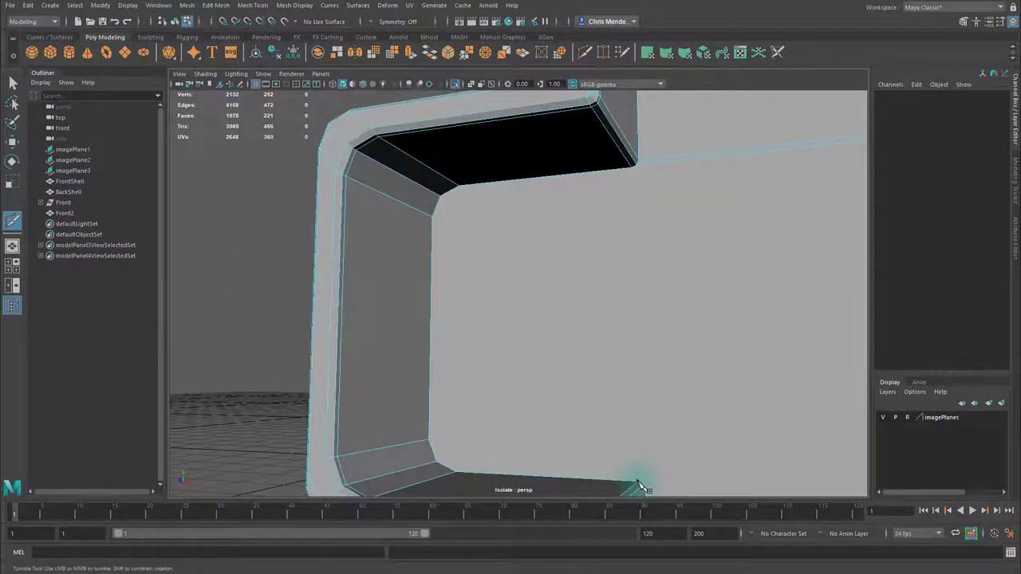
left_click(632, 167)
middle_click_drag(654, 271, 721, 232, "alt")
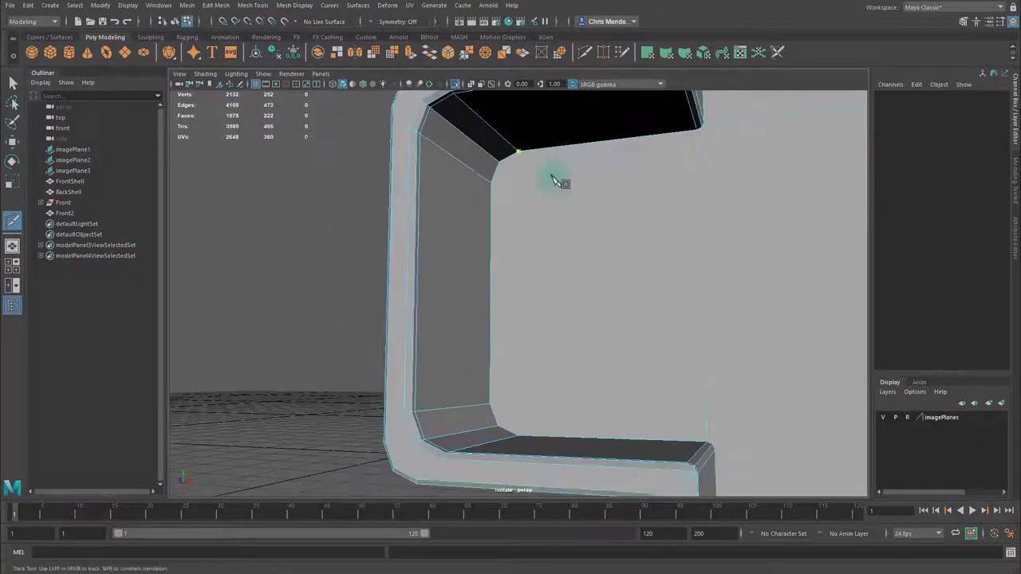
left_click(520, 151)
left_click(520, 435)
right_click(520, 435)
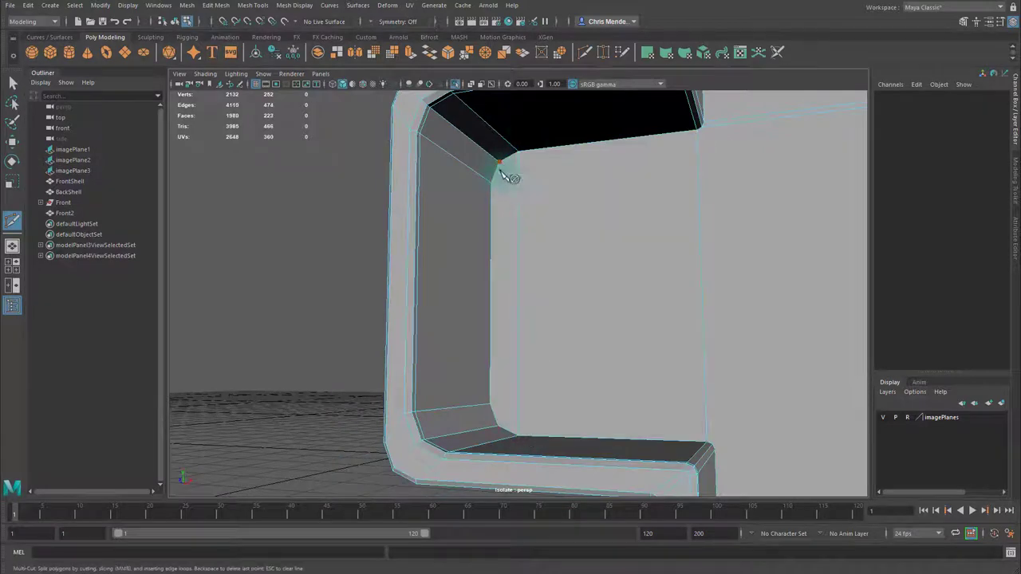
left_click(506, 423)
Multi-Cut two edges across the back face at the rounded end of the right arm, joining opposite corner vertices.
left_click_drag(506, 423, 691, 289, "alt")
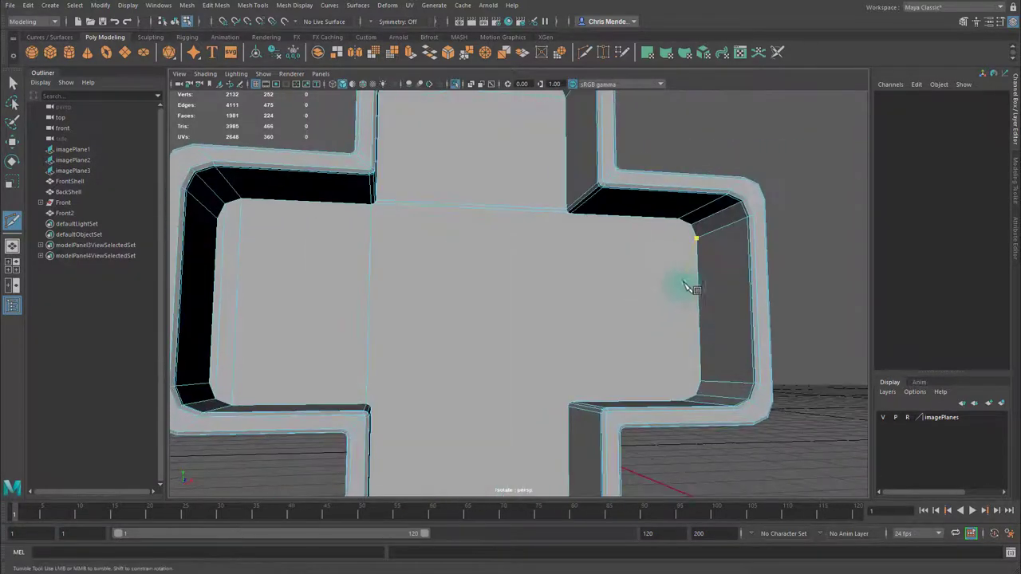
right_click_drag(684, 282, 738, 267, "alt")
middle_click_drag(738, 268, 608, 321, "alt")
left_click(615, 242)
middle_click_drag(640, 284, 645, 212, "alt")
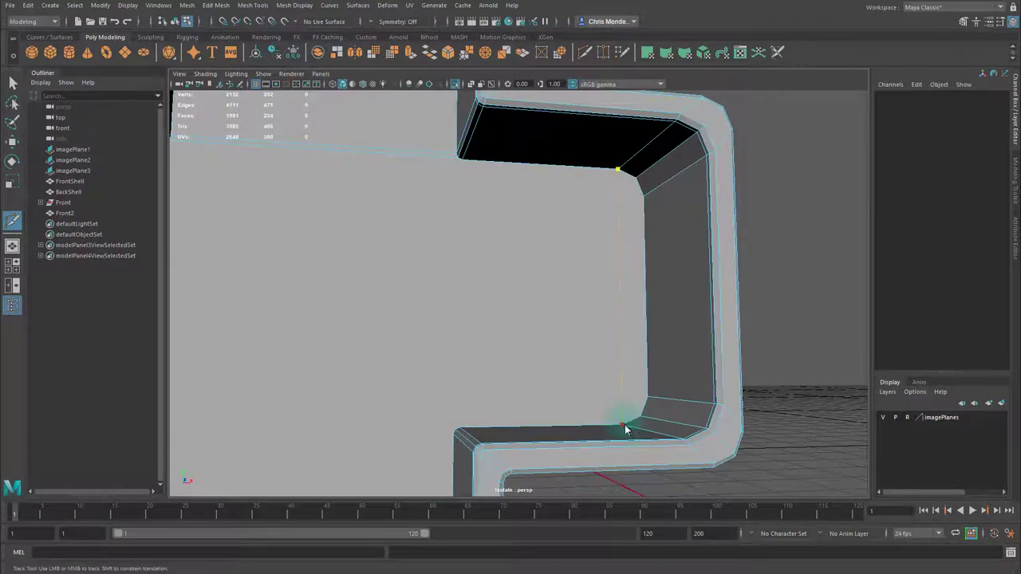
left_click(624, 425)
right_click(625, 425)
left_click(641, 416)
left_click(636, 179)
right_click(637, 179)
Multi-Cut two edges across the back face at the base of the right arm, joining the inner corner vertices.
middle_click_drag(580, 255, 603, 259, "alt")
left_click(484, 431)
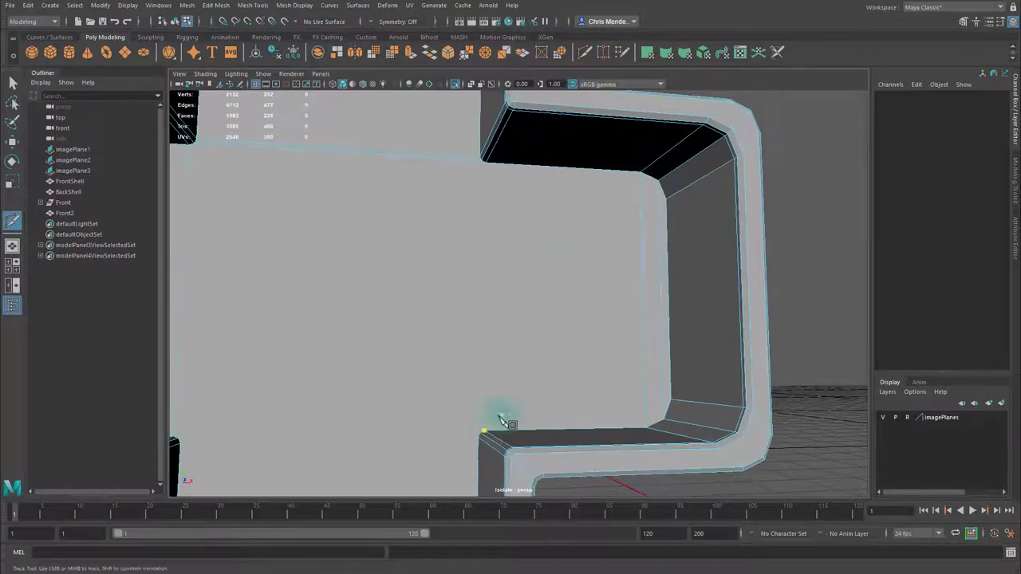
left_click(484, 160)
left_click_drag(511, 247, 555, 281, "alt")
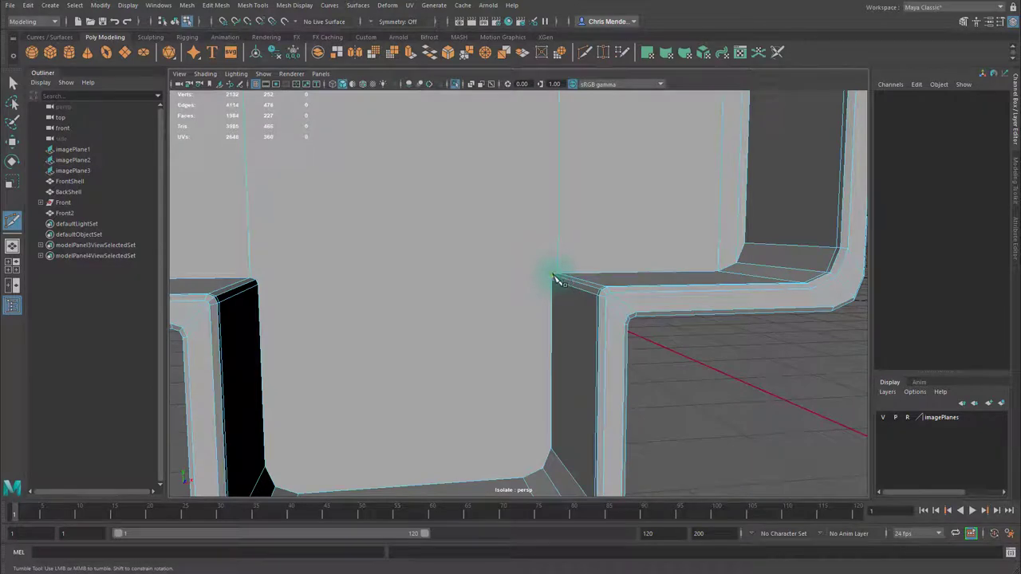
left_click(553, 276)
mouse_move(573, 160)
middle_mouse_down("alt")
mouse_move(575, 231)
mouse_move(591, 151)
middle_mouse_up("alt")
left_click(558, 151)
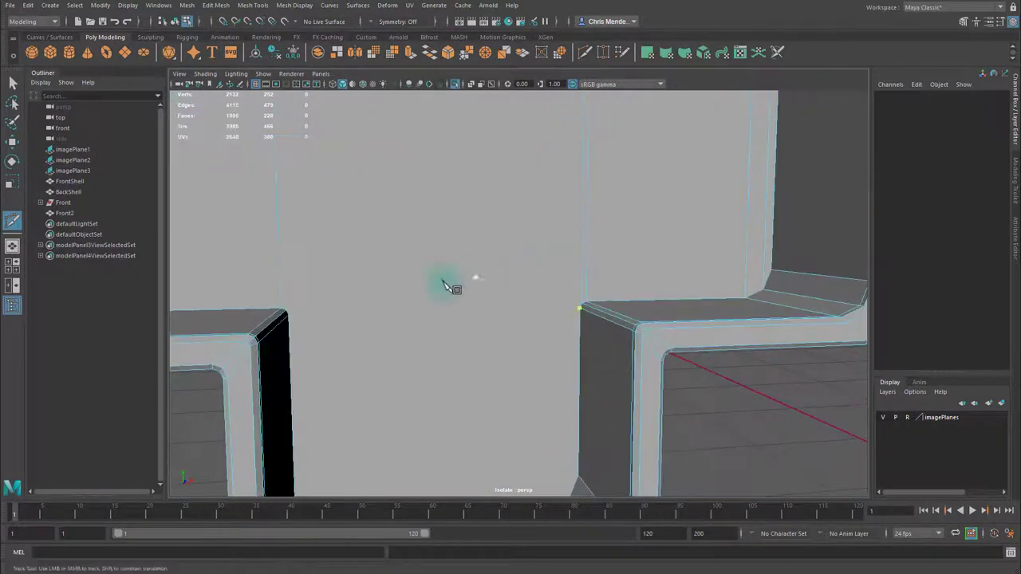
Multi-Cut a second edge across the base of the left arm, undoing a misplaced cut point and ending on the corner vertex.
left_click_drag(292, 312, 376, 278, "alt")
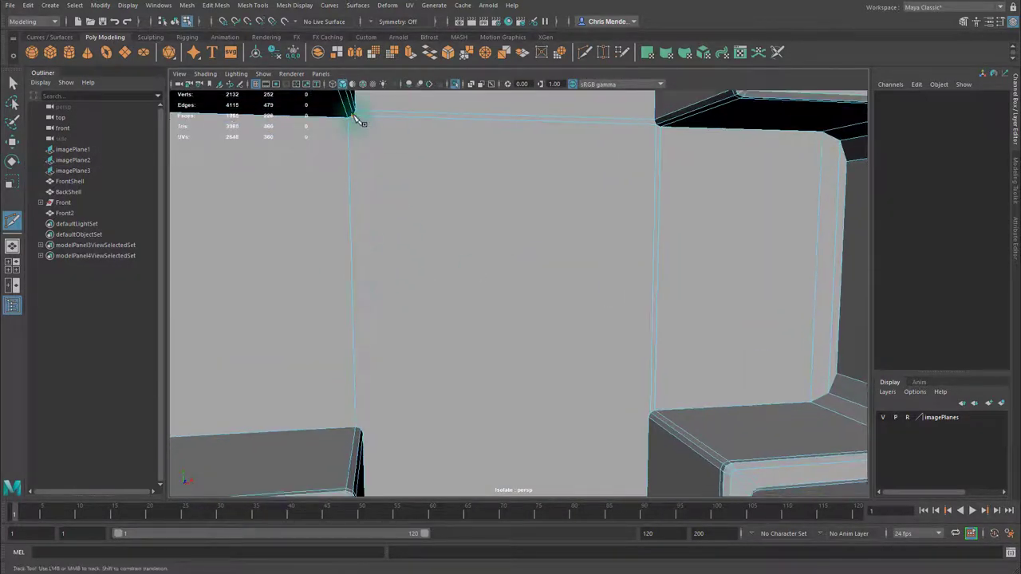
left_click(355, 117)
left_click(362, 431)
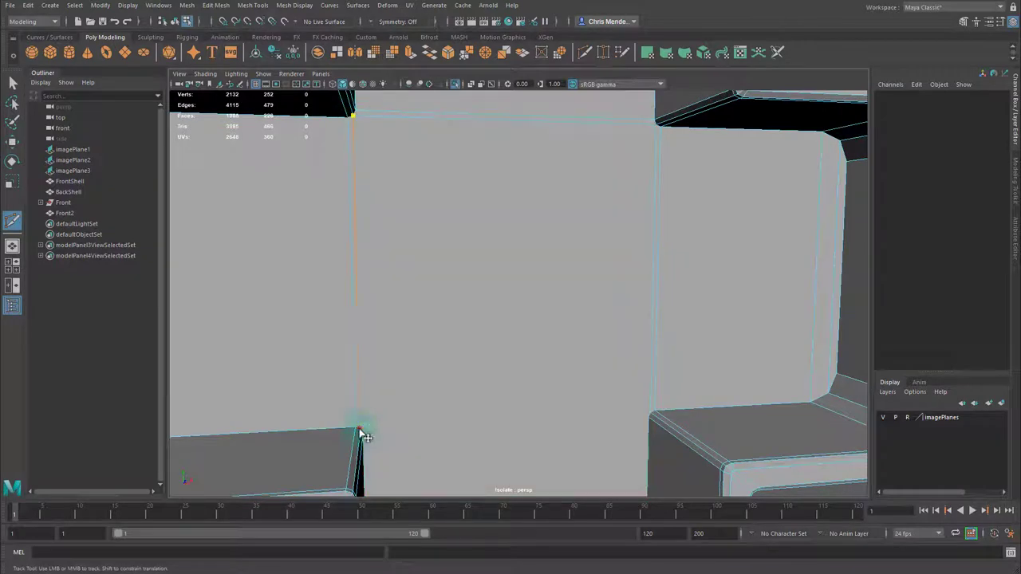
right_click(365, 433)
right_click_drag(364, 433, 383, 438, "alt")
middle_click_drag(383, 438, 407, 383, "alt")
key("ctrl+z")
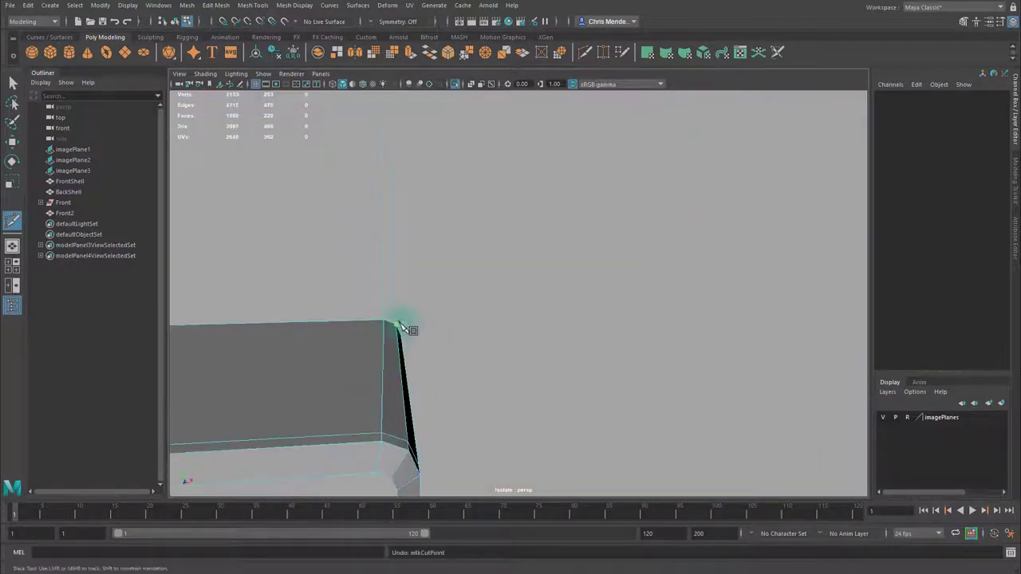
middle_click_drag(447, 263, 488, 265, "alt")
left_click(418, 179)
left_click(380, 287)
right_click(381, 288)
Multi-Cut two edges across the back face at the base of the lower arm, joining the inner corner vertices.
left_click(381, 287)
left_click_drag(599, 295, 528, 294, "alt")
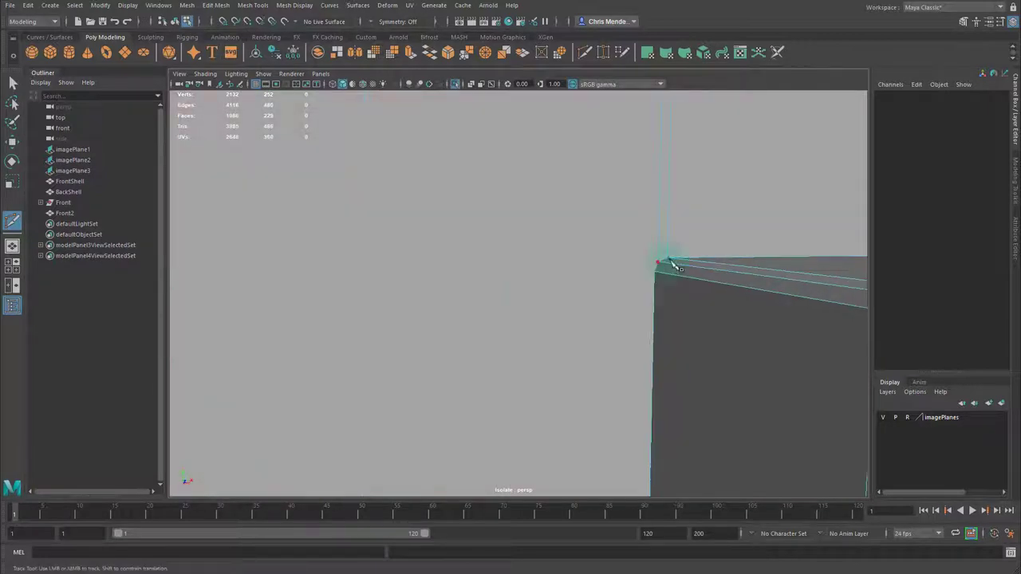
left_click(655, 273)
scroll(650, 289, "down", 3)
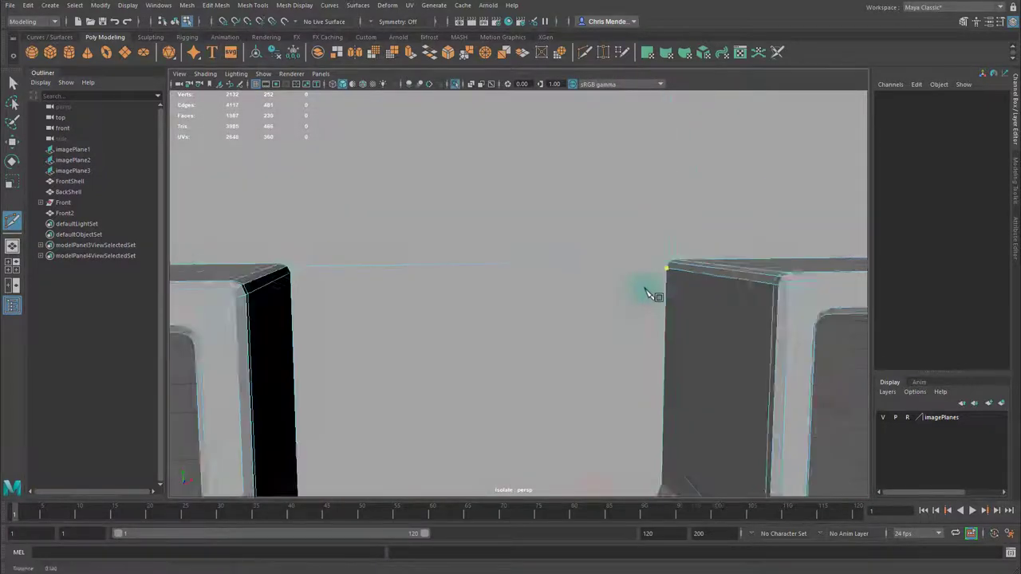
left_click_drag(647, 292, 550, 307, "alt")
left_click(327, 277)
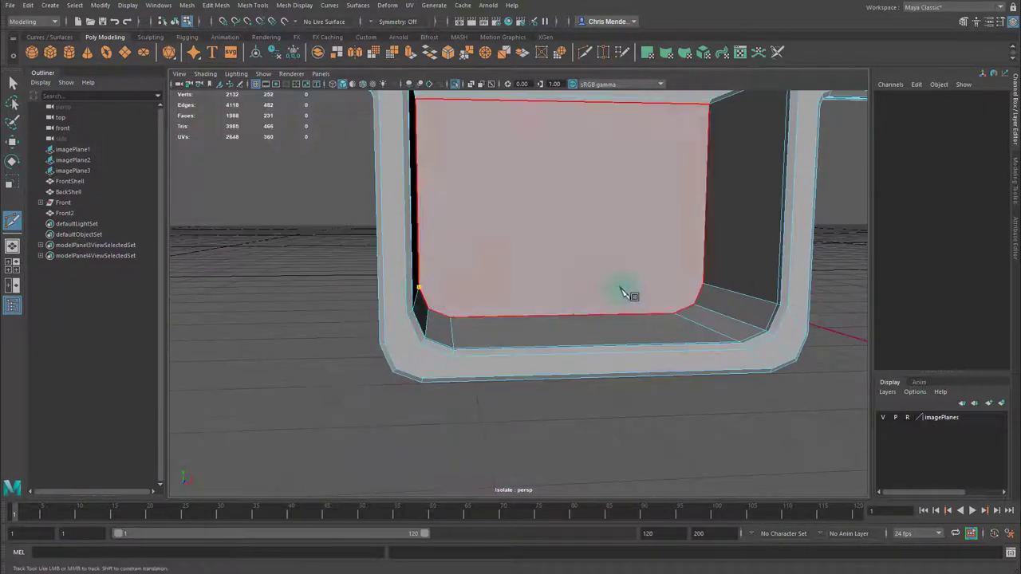
Multi-Cut two edges across the back face at the rounded end of the lower arm, joining opposite corner vertices.
left_click(703, 284)
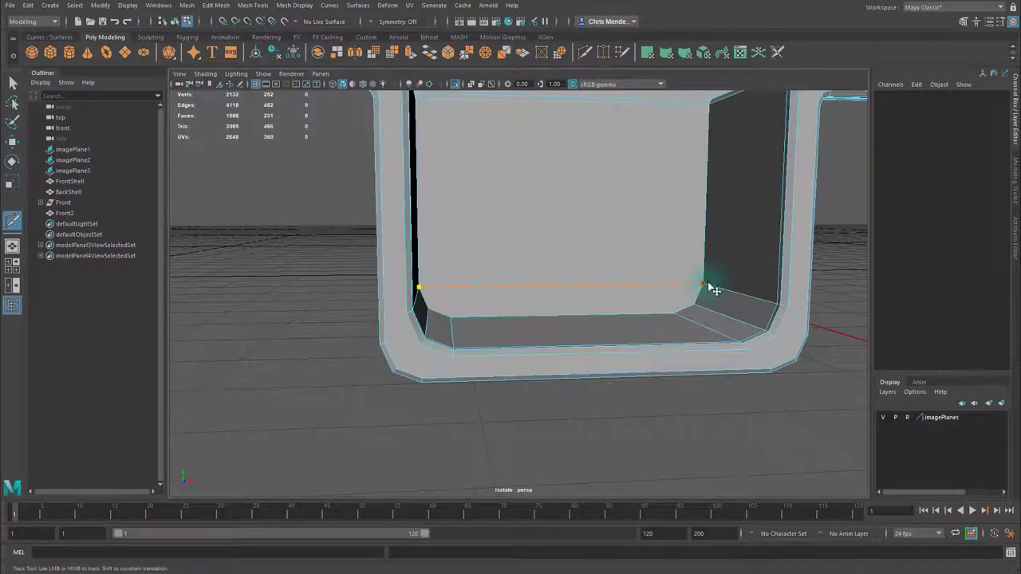
right_click(703, 285)
left_click(695, 304)
left_click(429, 309)
right_click(430, 311)
scroll(628, 314, "down", 12)
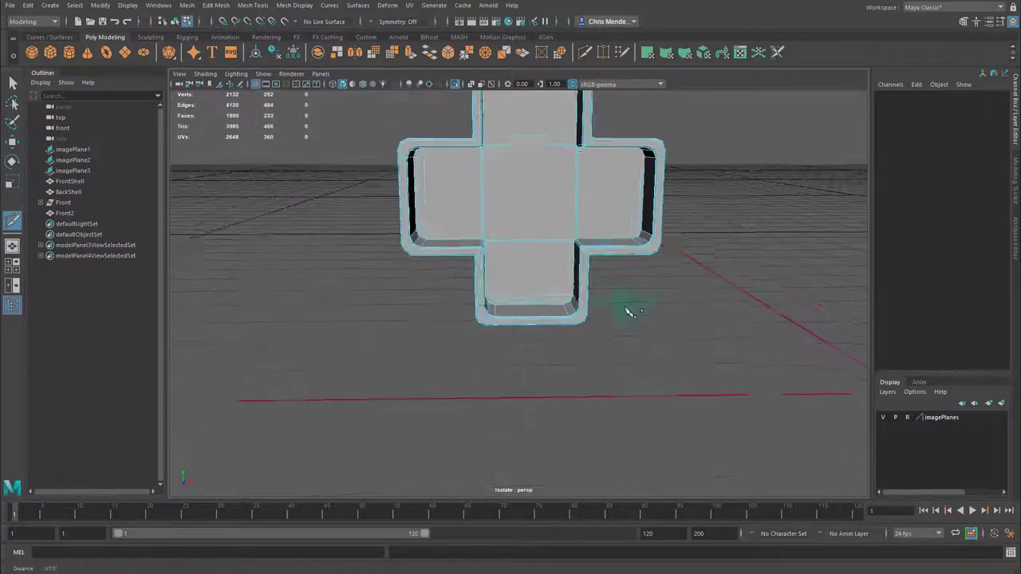
left_click_drag(627, 310, 561, 292, "alt")
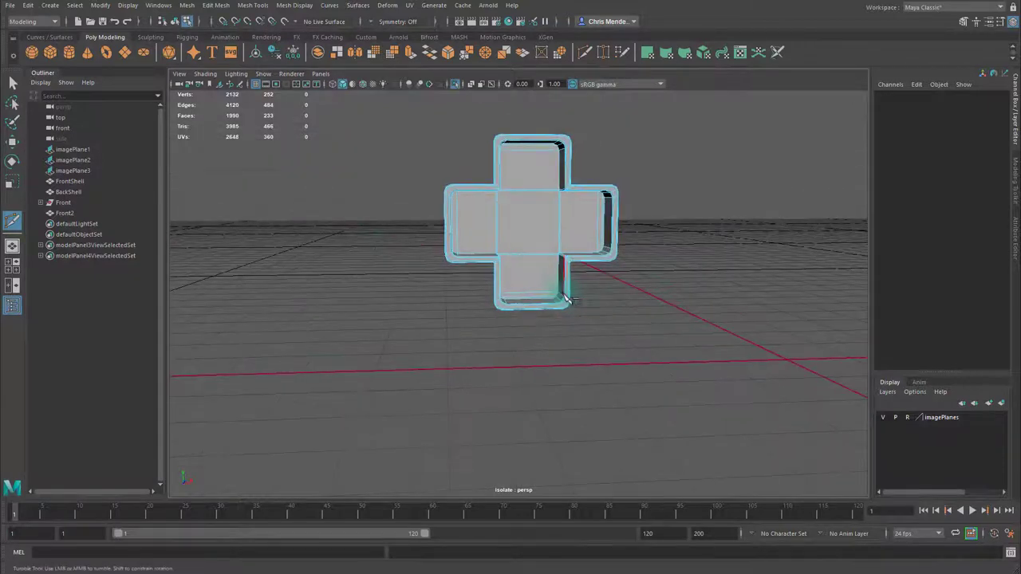
Create a polygon cube in the scene.
left_click(51, 54)
scroll(629, 284, "down", 10)
scroll(629, 282, "up", 3)
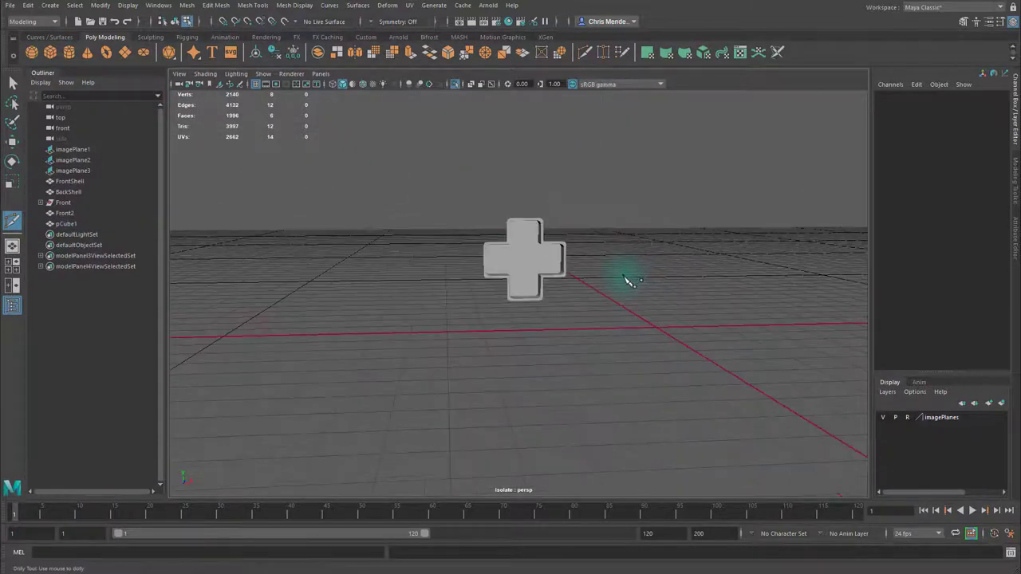
Show the hidden geometry again and scale the new cube down uniformly to about 0.333.
key("ctrl+1")
key("r")
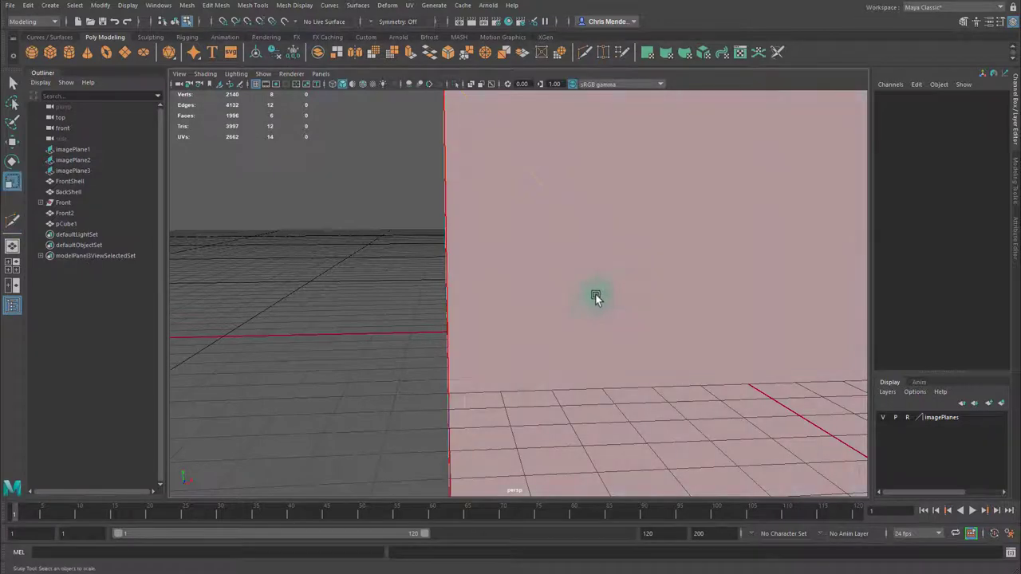
left_click(682, 257)
key("r")
scroll(651, 295, "down", 3)
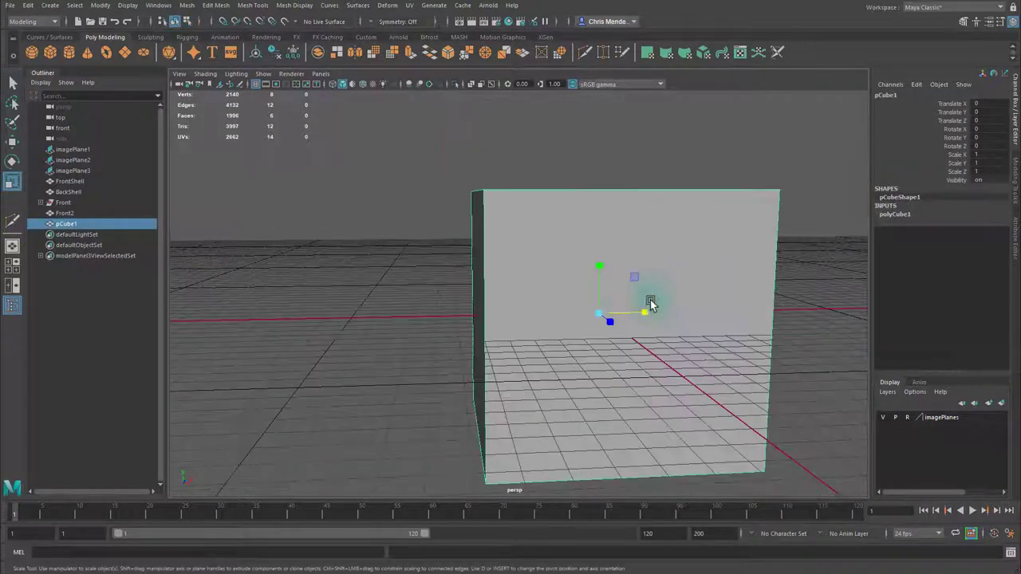
left_click_drag(600, 317, 486, 338)
Take the front view out of isolation and move the cube to the D-pad's centre, about X -0.325, Y 0.17.
key("space")
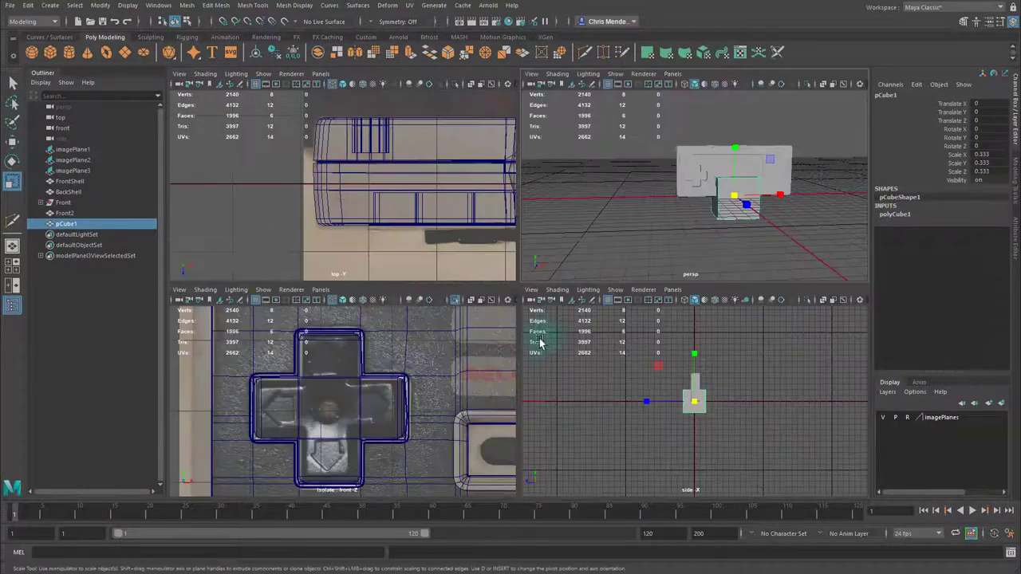
scroll(405, 423, "down", 5)
scroll(410, 420, "up", 3)
key("ctrl+1")
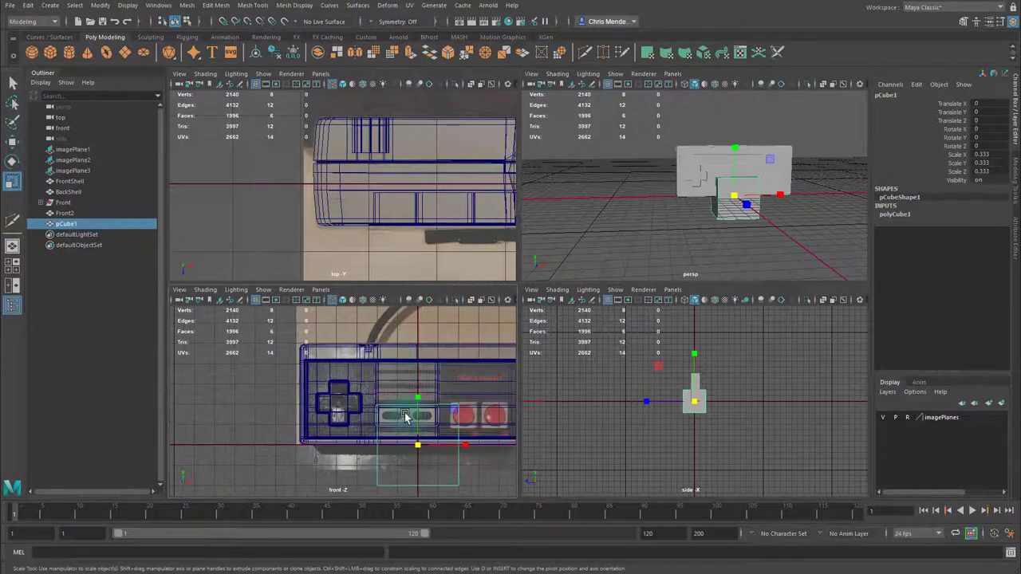
key("w")
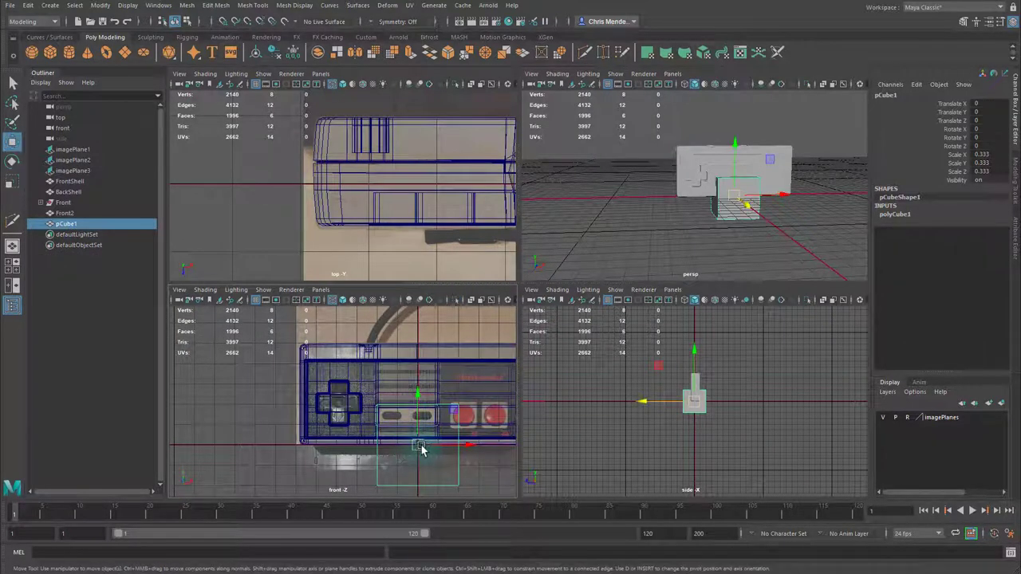
left_click_drag(418, 445, 375, 374)
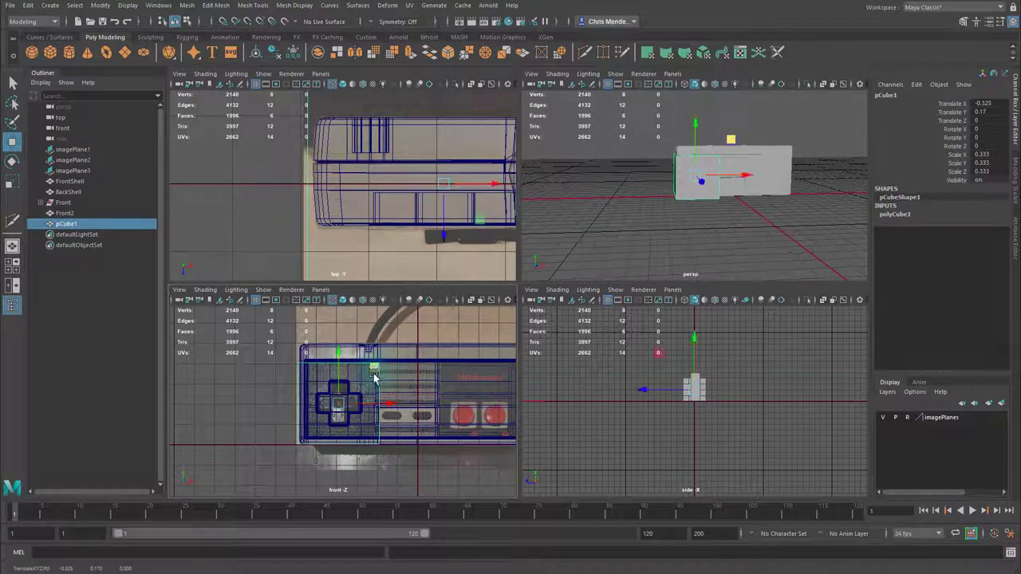
Scale the cube uniformly to about 0.049 to fit the D-pad's central square in the front reference image.
key("r")
left_click_drag(339, 402, 285, 410)
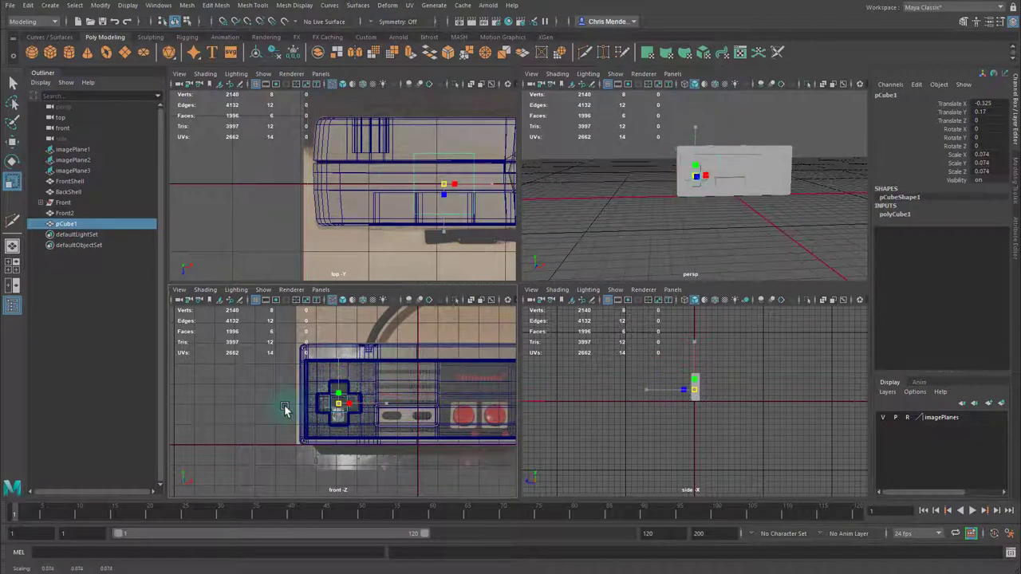
scroll(383, 411, "up", 5)
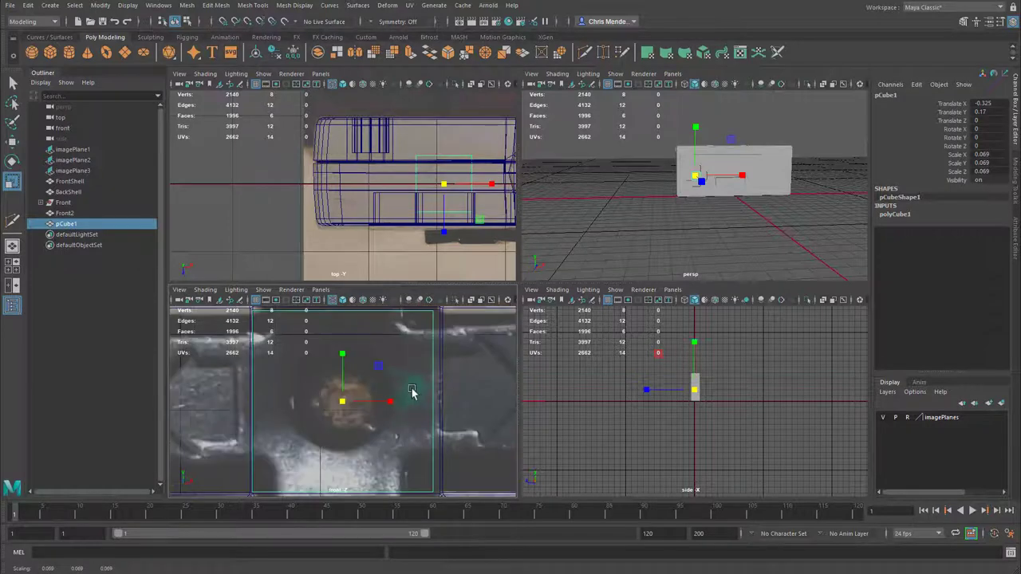
scroll(367, 411, "up", 2)
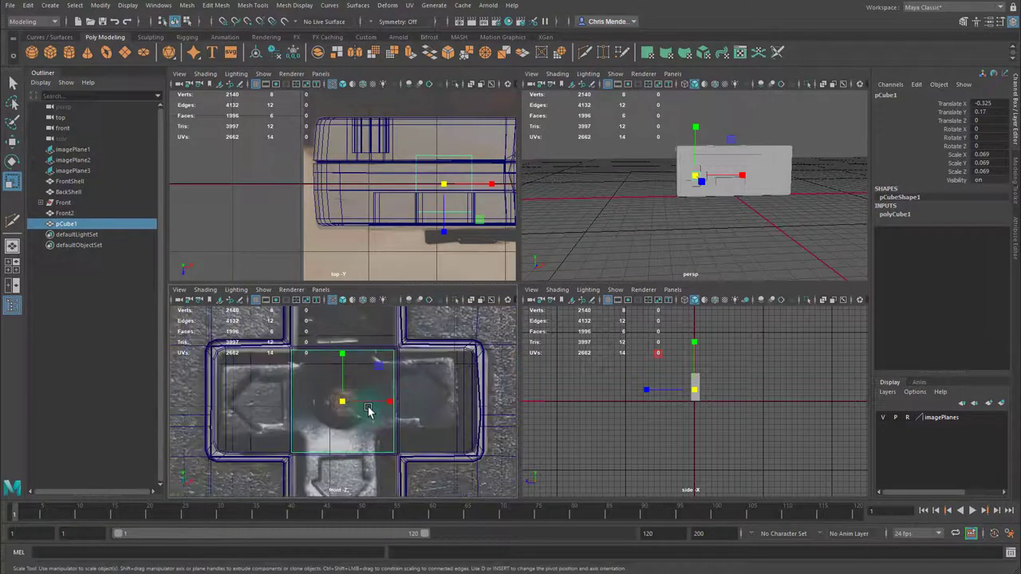
left_click_drag(342, 407, 317, 409)
key("w")
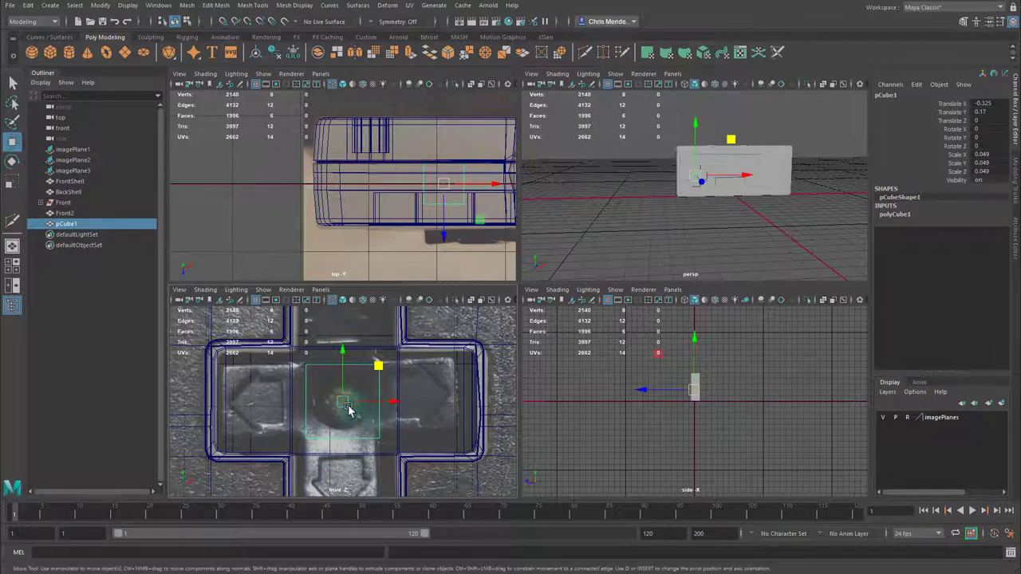
left_click_drag(342, 357, 342, 354)
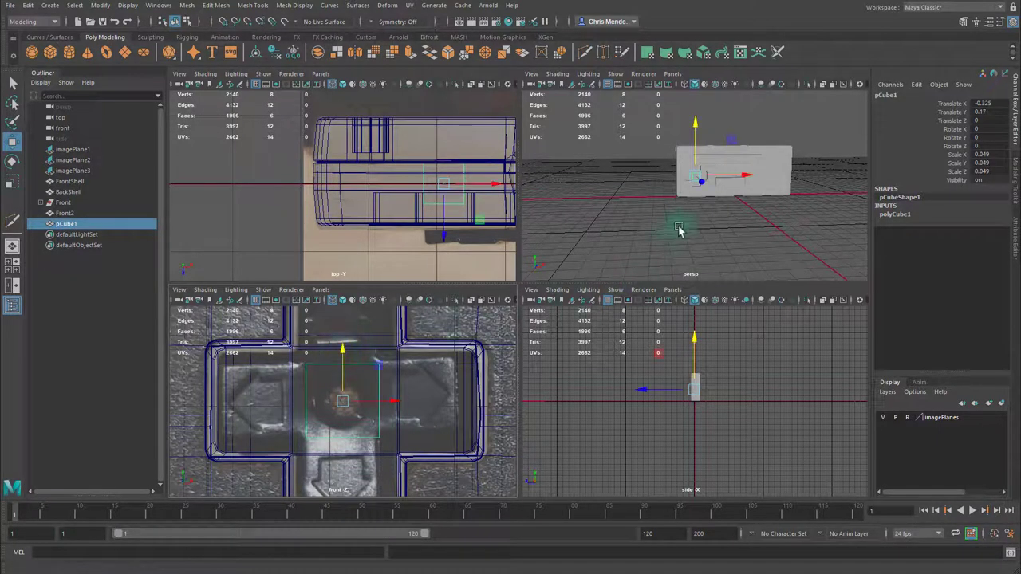
Move the cube forward in the D-pad socket to about Z 0.041, matching the depth in the top reference.
key("f")
left_click_drag(699, 248, 737, 249, "alt")
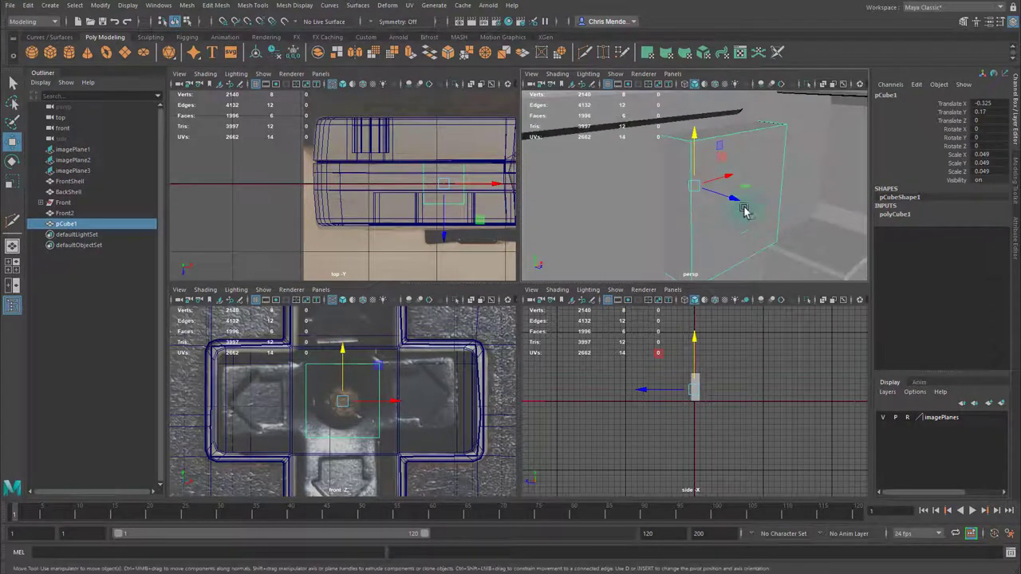
left_click_drag(746, 212, 828, 248)
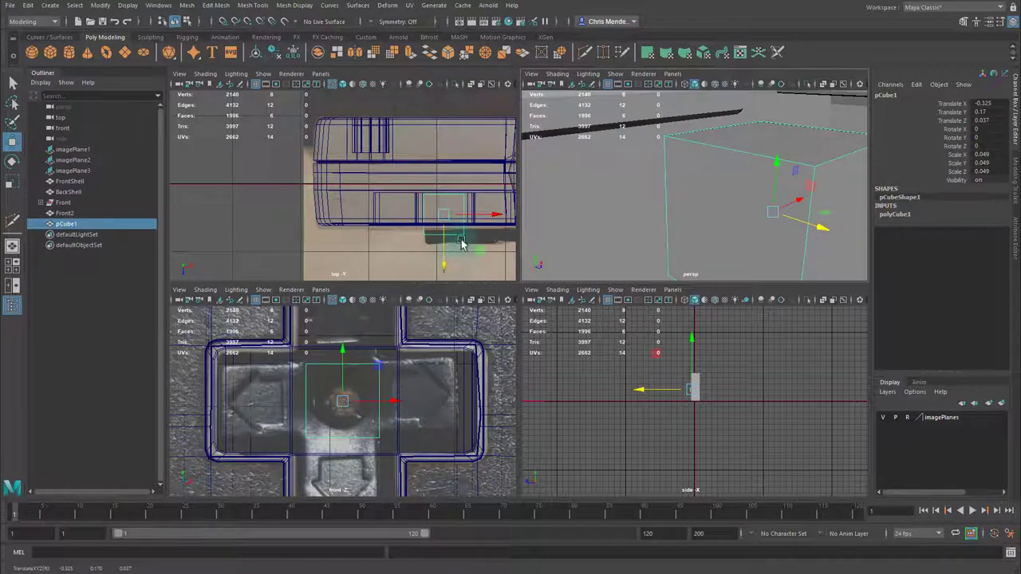
scroll(462, 241, "down", 4)
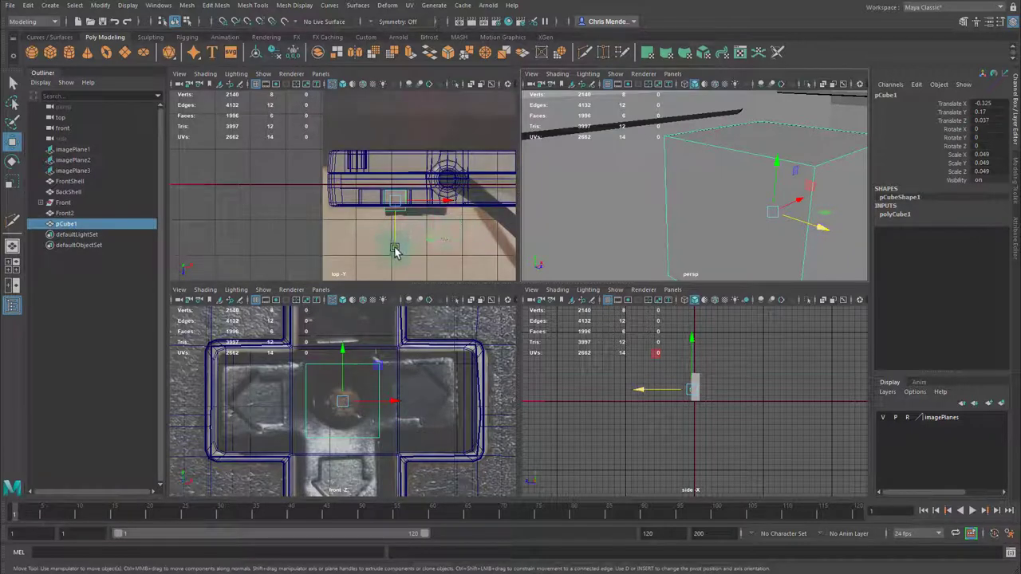
left_click_drag(395, 252, 395, 256)
middle_click_drag(447, 223, 372, 202, "alt")
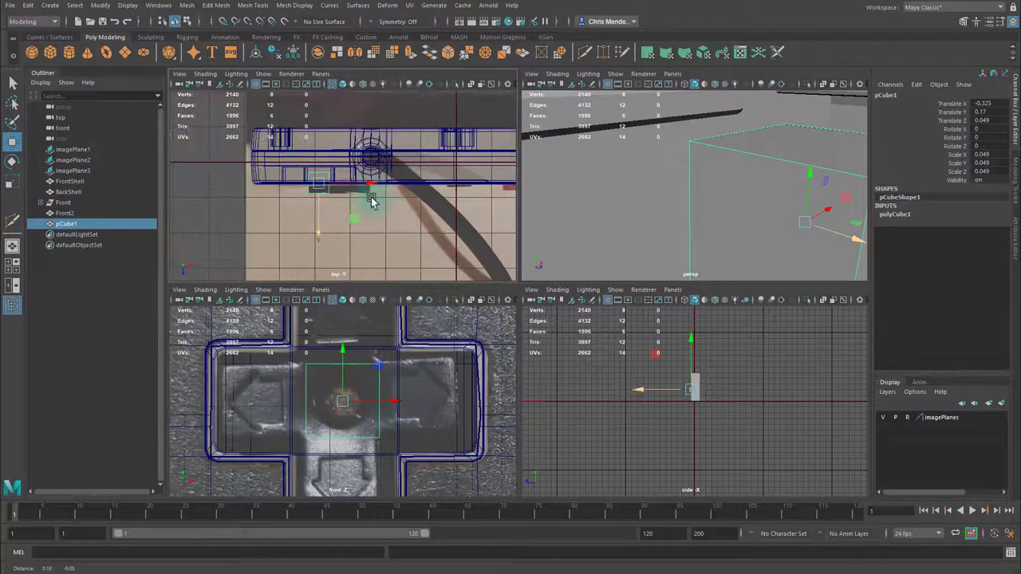
left_click_drag(325, 195, 317, 233)
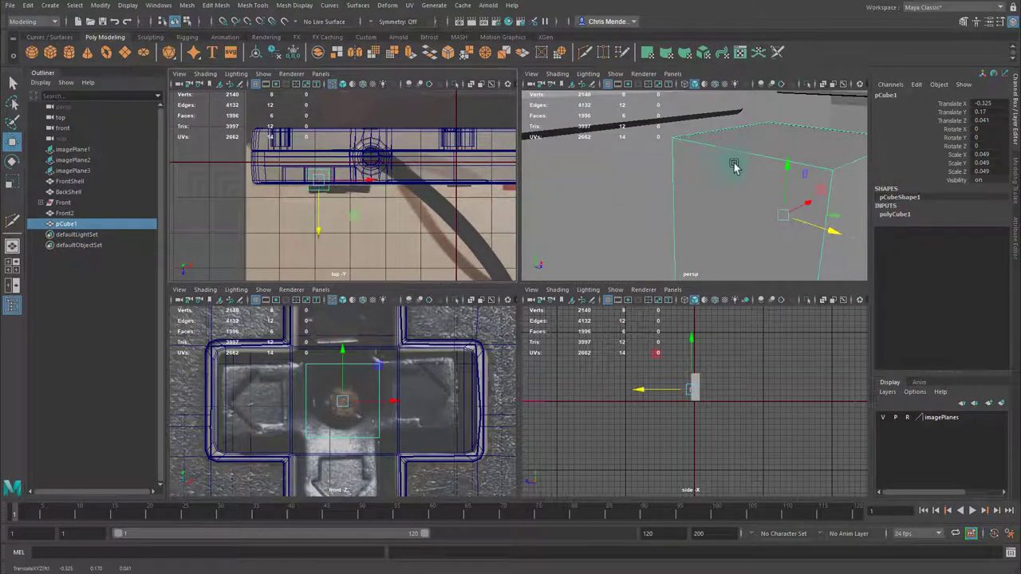
Extrude the cube's four side faces outward to form the arms of the D-pad cross.
scroll(727, 182, "down", 5)
left_click_drag(727, 183, 691, 188, "alt")
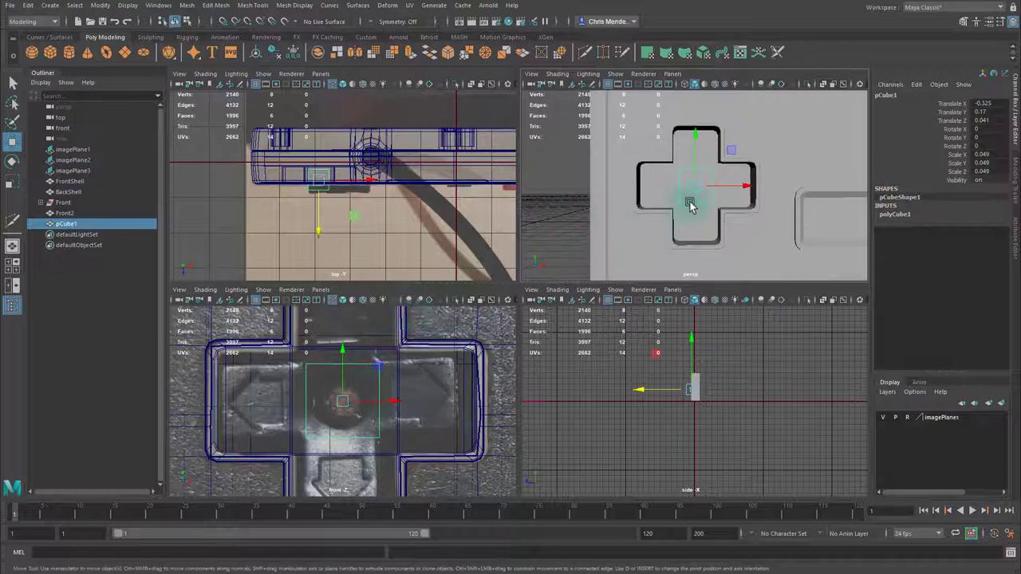
scroll(721, 204, "up", 6)
mouse_move(697, 211)
left_mouse_down("alt")
mouse_move(699, 222)
mouse_move(774, 214)
mouse_move(722, 171)
mouse_move(734, 198)
mouse_move(712, 217)
mouse_move(743, 234)
mouse_move(739, 264)
mouse_move(691, 243)
mouse_move(724, 192)
mouse_move(691, 210)
mouse_move(768, 200)
mouse_move(712, 141)
mouse_move(667, 176)
mouse_move(736, 184)
mouse_move(689, 223)
left_mouse_up("alt")
key("f")
key("F11")
left_click(759, 159)
key("space")
scroll(694, 224, "down", 8)
right_click_drag(694, 222, 643, 264, "alt")
key("ctrl+e")
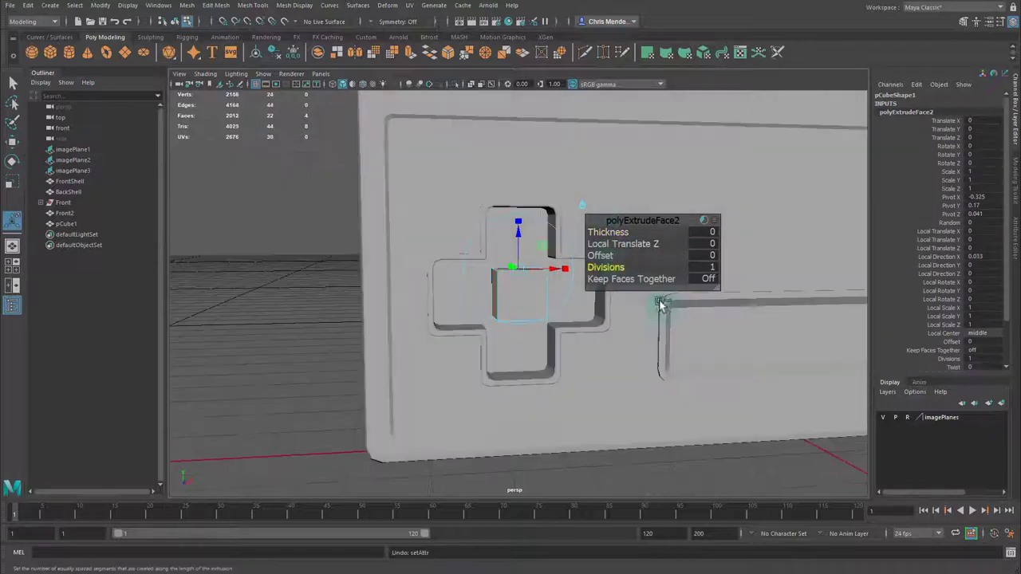
left_click_drag(607, 231, 637, 231)
Set the extrusion thickness to 1.75 so the arms match the D-pad in the front reference image.
key("space")
key("space")
right_click_drag(615, 255, 541, 292, "alt")
left_click_drag(397, 324, 457, 320)
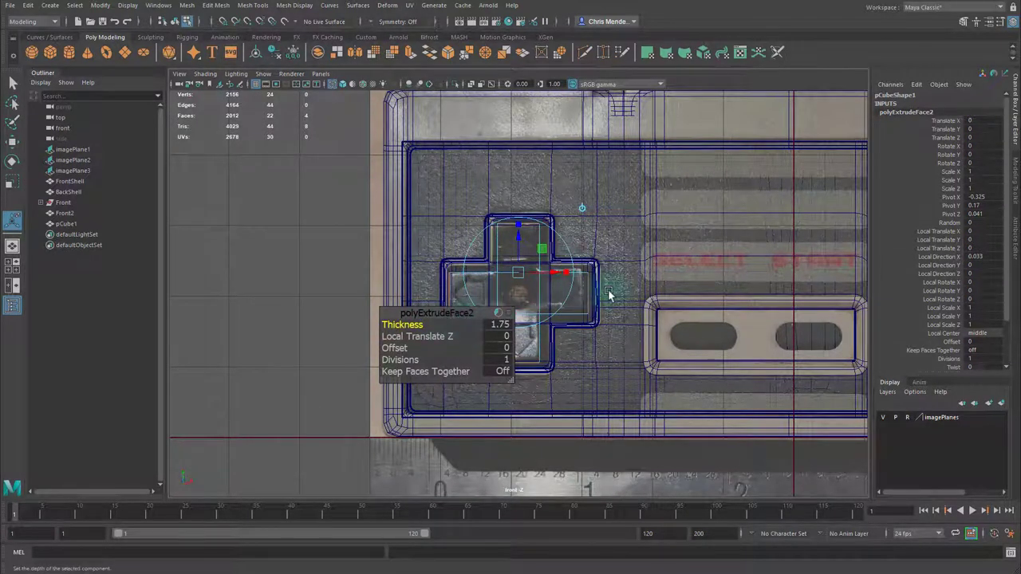
Move the front outer edges of the four arms slightly forward so the D-pad's centre sits lower.
key("space")
key("w")
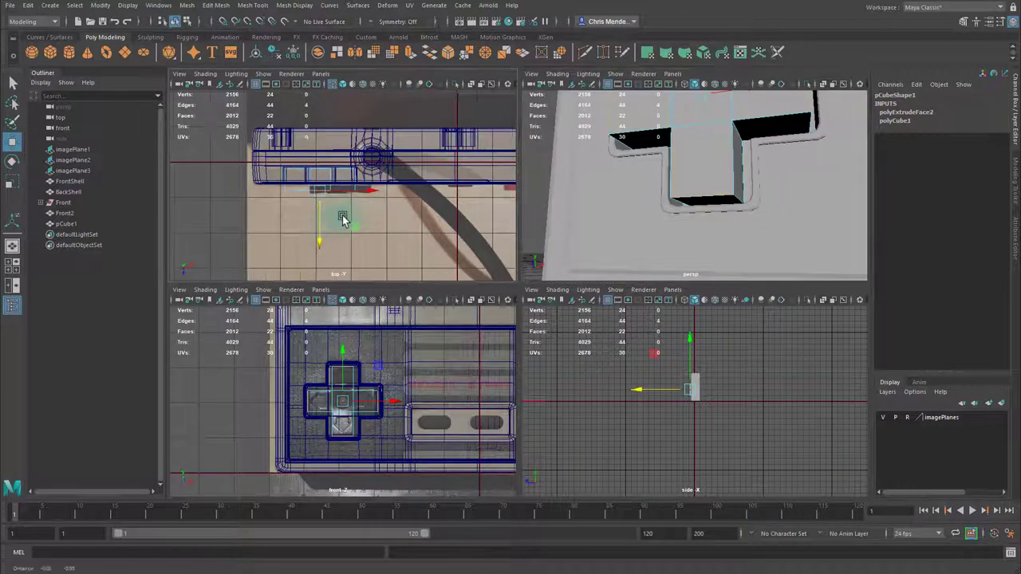
middle_click_drag(344, 219, 370, 213, "alt")
right_click_drag(369, 213, 508, 233, "alt")
left_click_drag(347, 243, 346, 248)
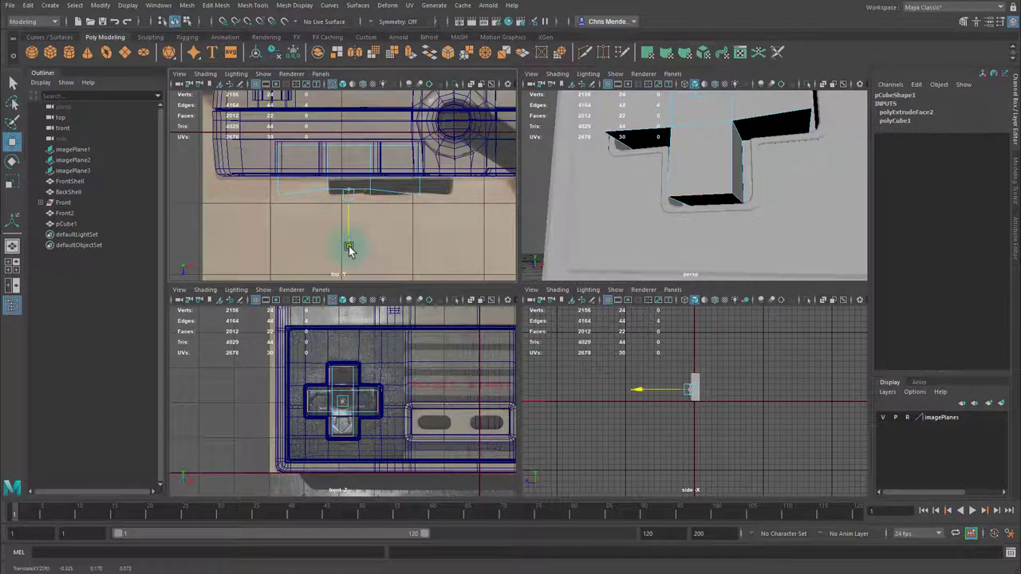
left_click_drag(724, 187, 780, 221, "alt")
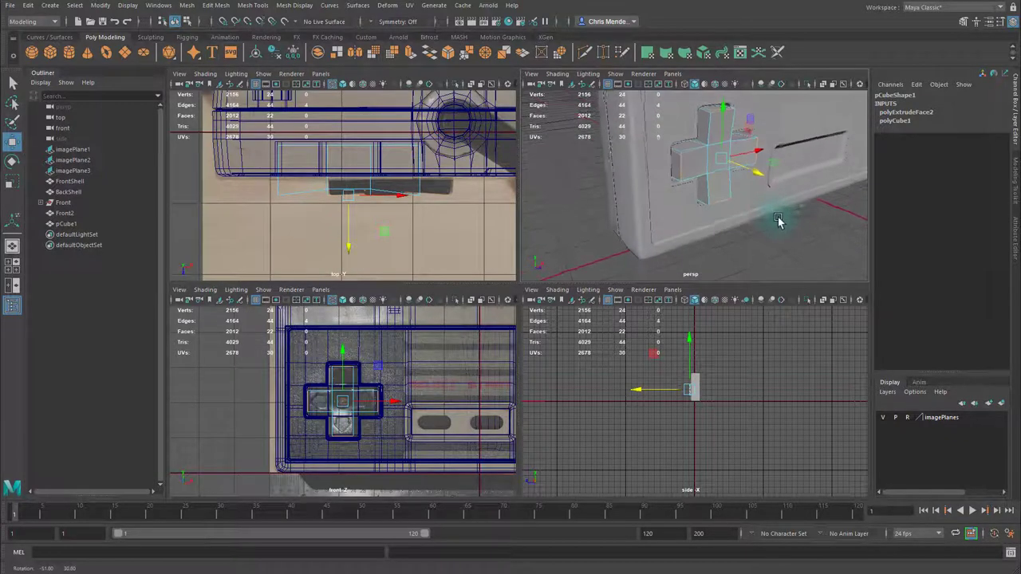
Bevel the whole D-pad cross with a fraction of about 0.296 and 2 segments.
right_click_drag(716, 185, 741, 174, "alt")
left_click(740, 174)
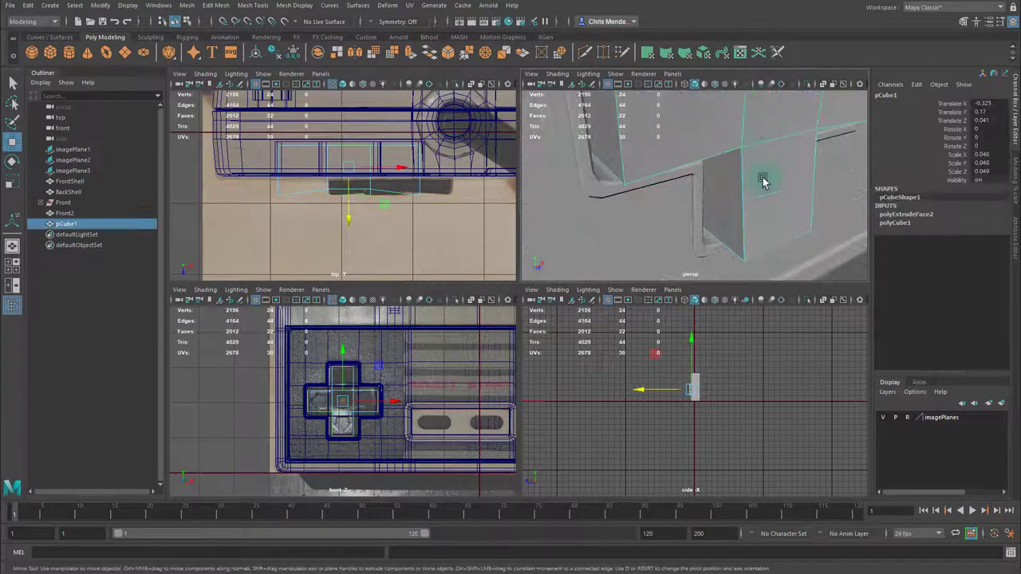
key("f")
key("space")
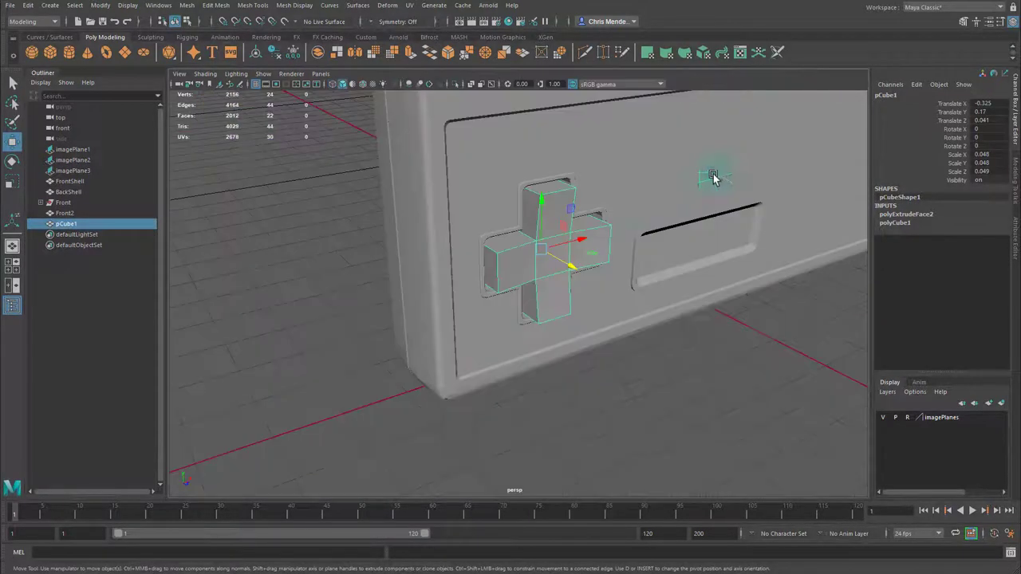
left_click_drag(711, 171, 668, 245, "alt")
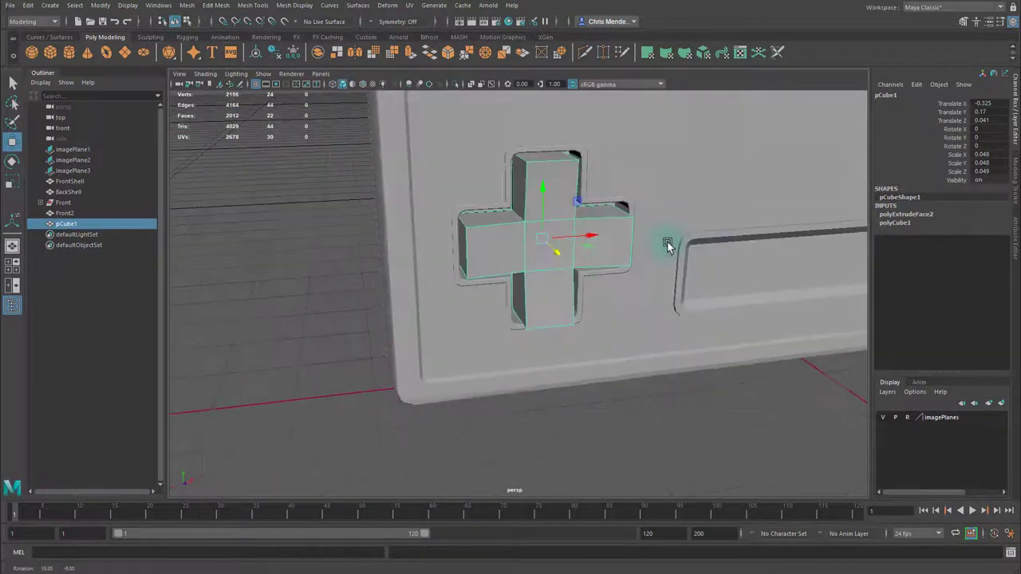
left_click(448, 53)
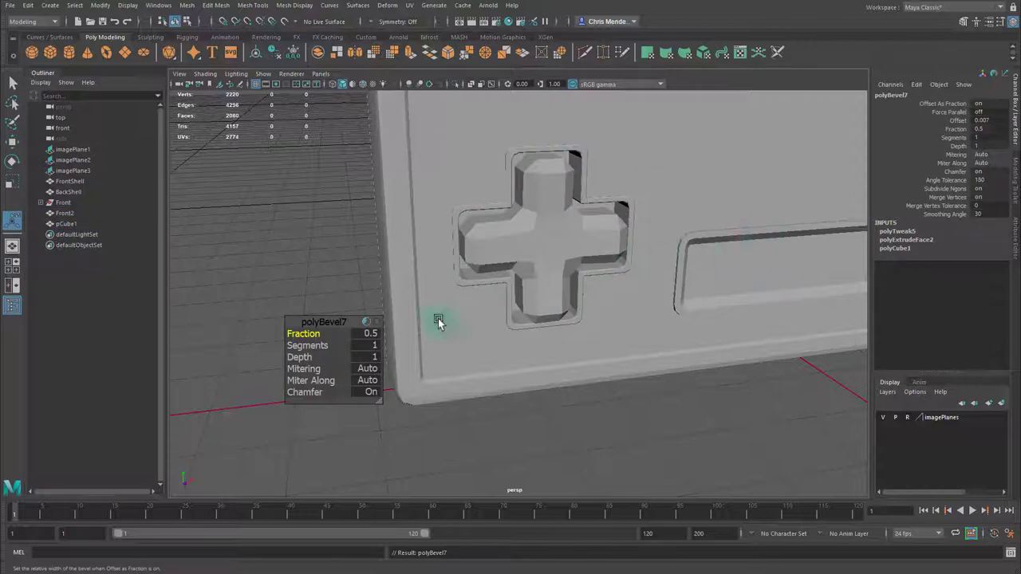
middle_click_drag(311, 333, 235, 289)
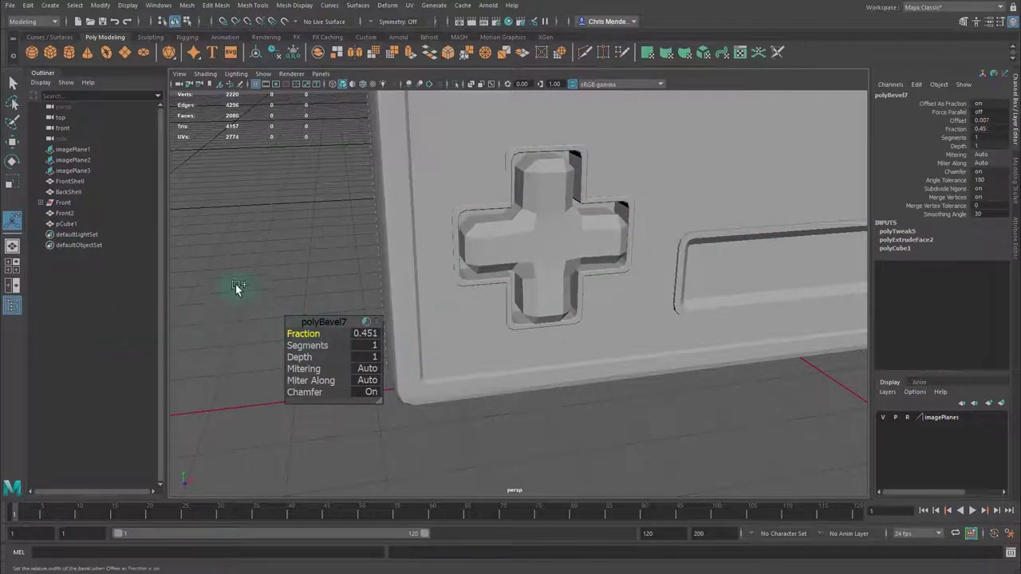
middle_click_drag(148, 269, 116, 251)
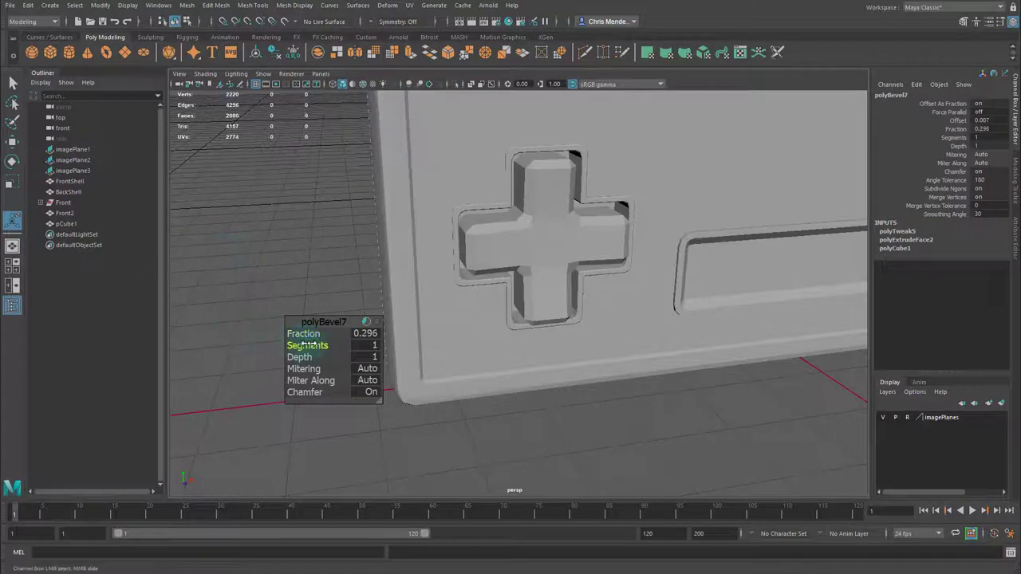
middle_click_drag(324, 345, 296, 331)
Reduce the D-pad bevel's fraction to about 0.132, comparing its edges with the front reference image.
key("space")
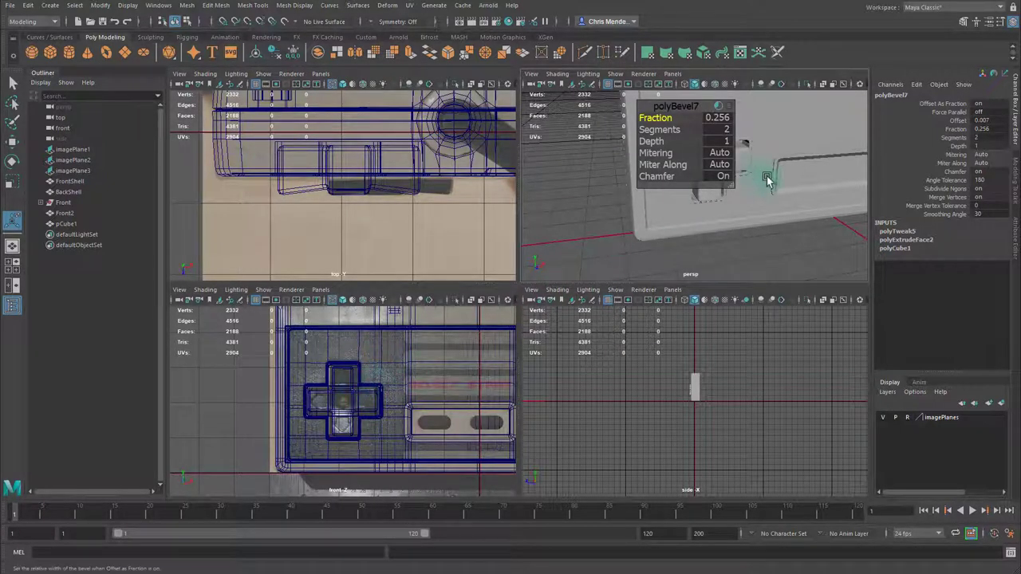
left_click_drag(650, 107, 562, 124)
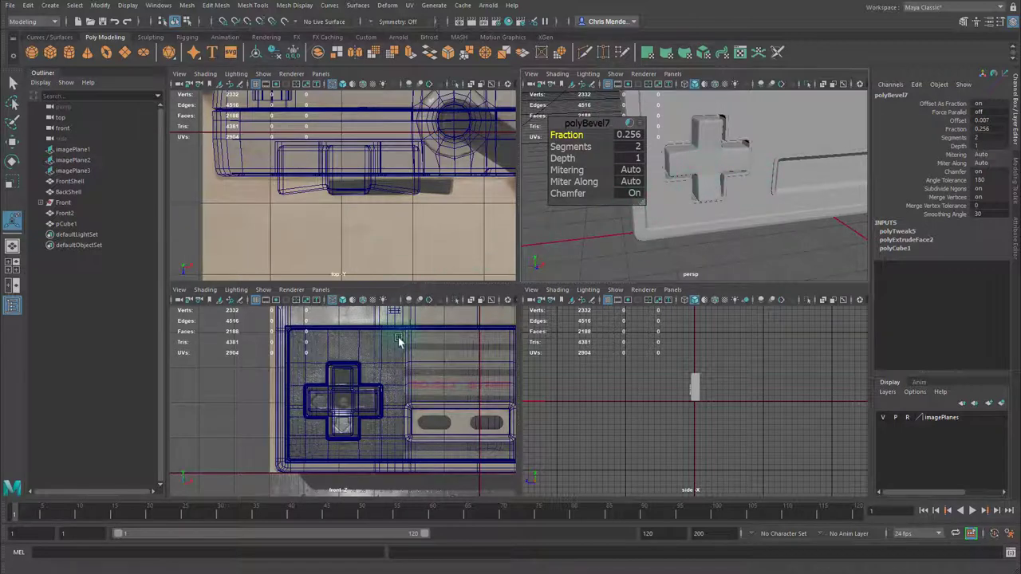
mouse_move(344, 371)
middle_mouse_down()
mouse_move(364, 365)
mouse_move(355, 368)
middle_mouse_up()
key("space")
scroll(472, 335, "up", 5)
scroll(472, 333, "up", 2)
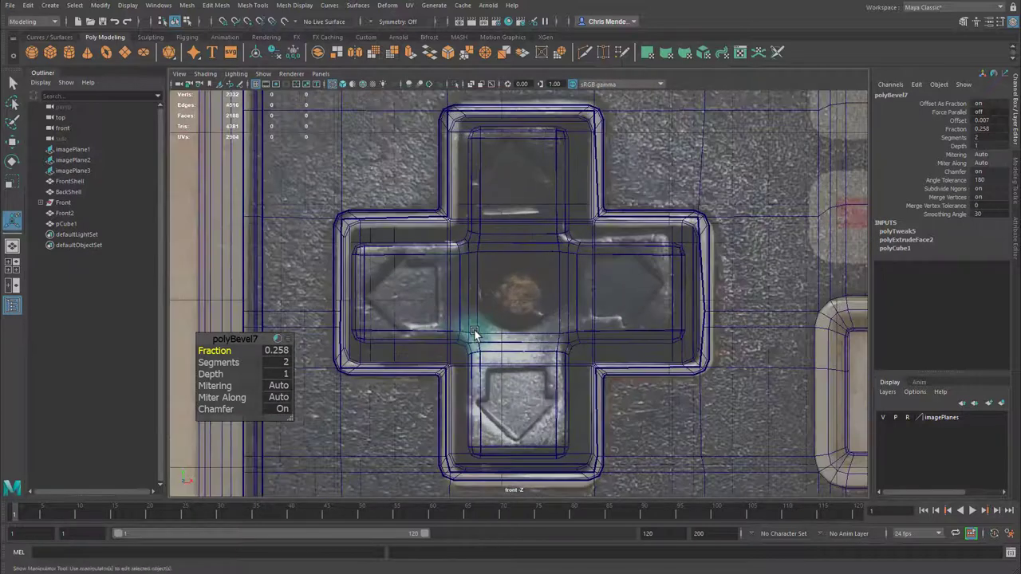
middle_click_drag(492, 316, 232, 273)
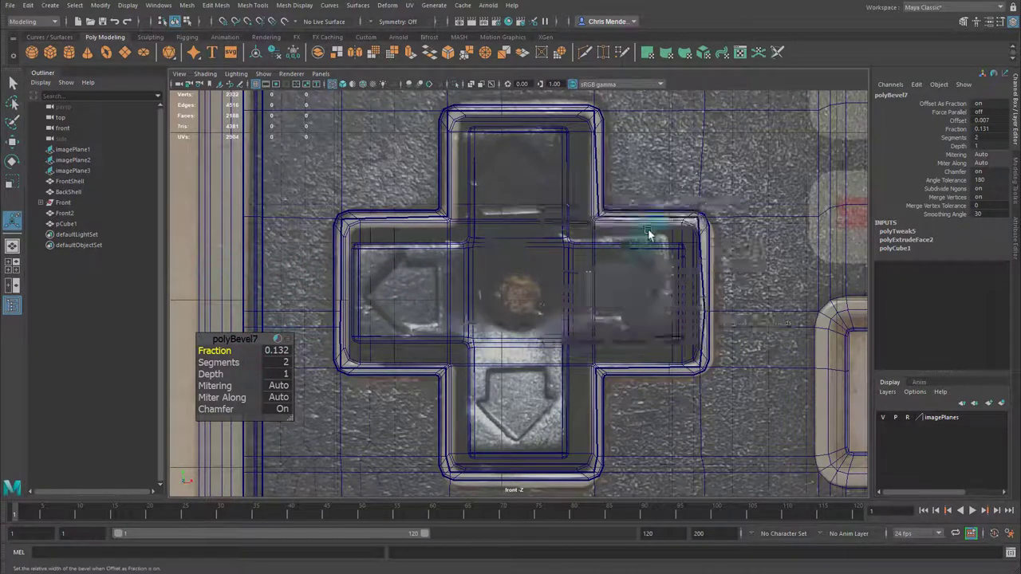
key("space")
key("space")
left_click_drag(672, 205, 632, 215, "alt")
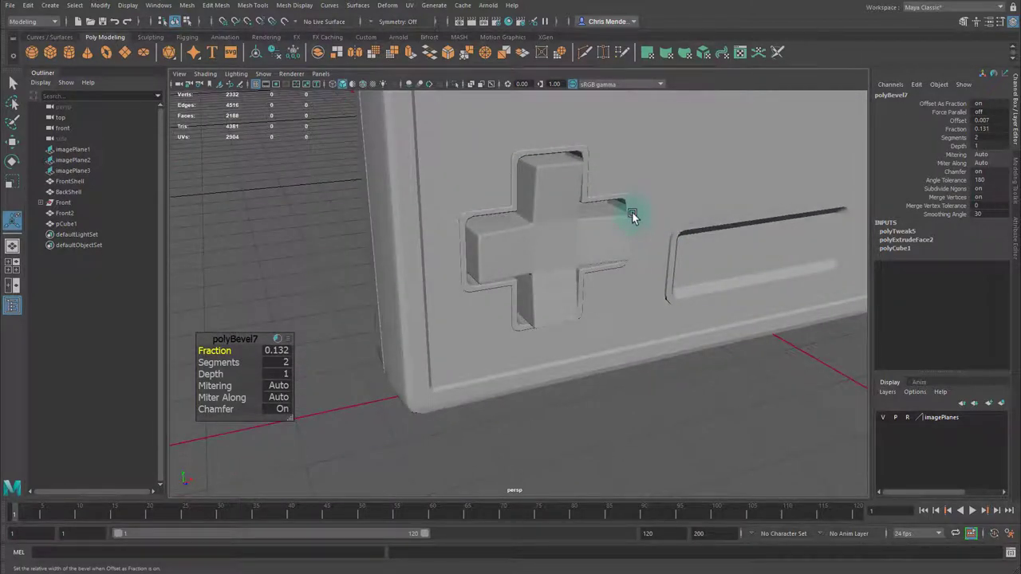
Insert one vertical and one horizontal edge loop through the middle of the D-pad with Multi-Cut.
left_click(564, 247)
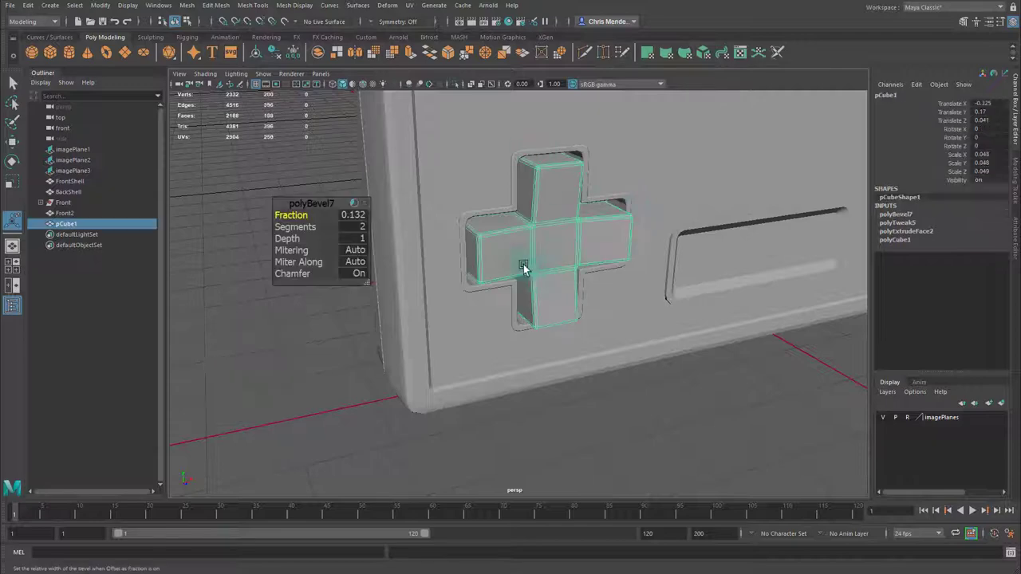
left_click_drag(519, 266, 499, 255, "alt")
right_click_drag(506, 252, 556, 240, "alt")
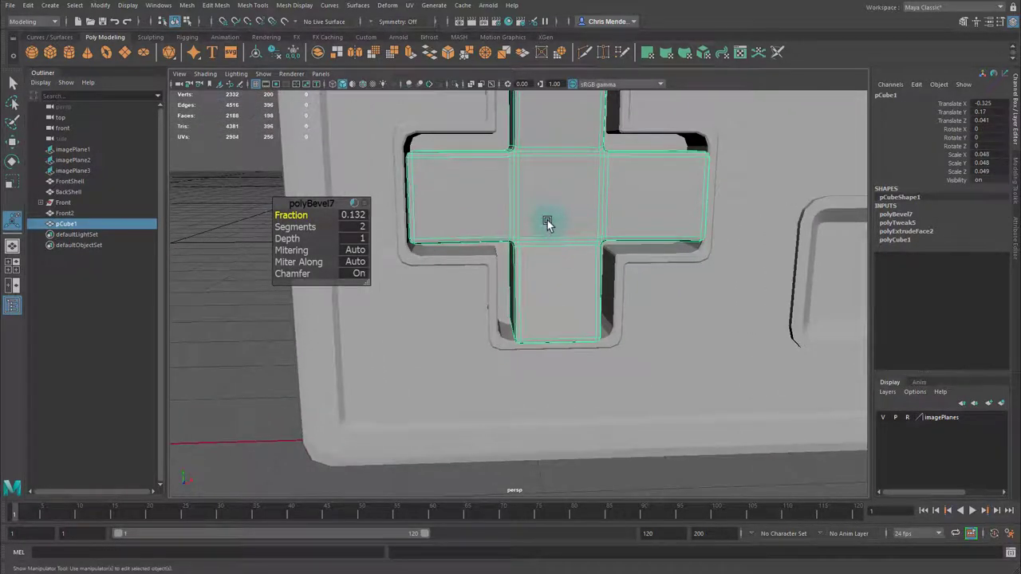
left_click_drag(571, 219, 551, 210, "alt")
key("ctrl+shift+x")
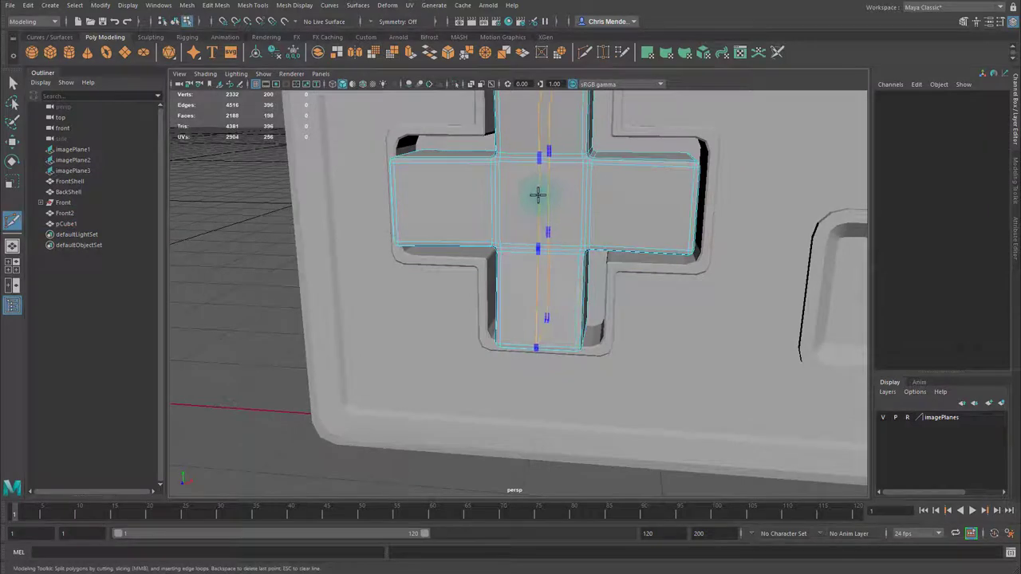
left_click(539, 197, "ctrl")
left_click(545, 205, "ctrl")
key("q")
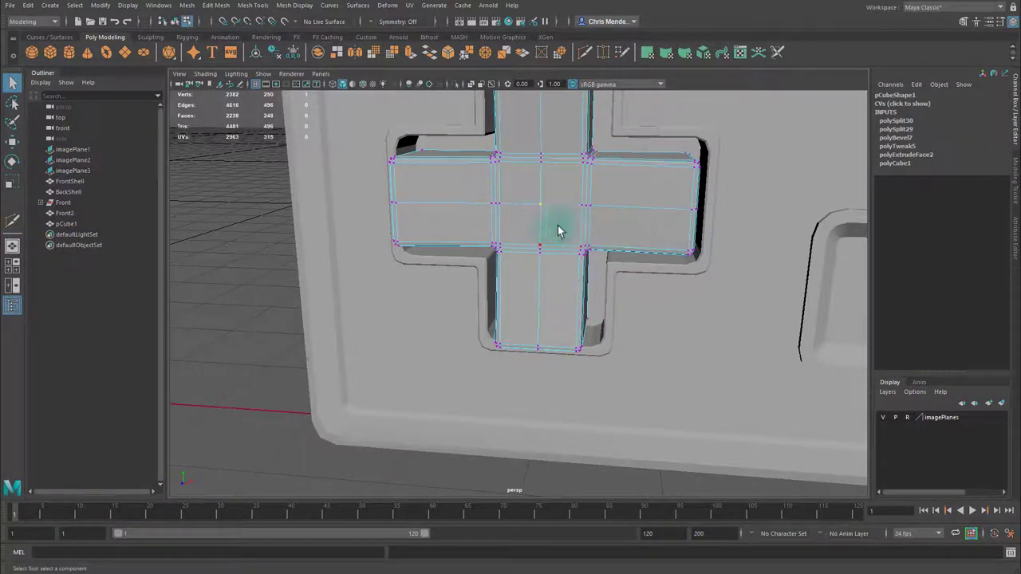
Chamfer the vertex at the centre of the D-pad's front face into a small diamond.
left_click_drag(559, 231, 364, 129, "alt")
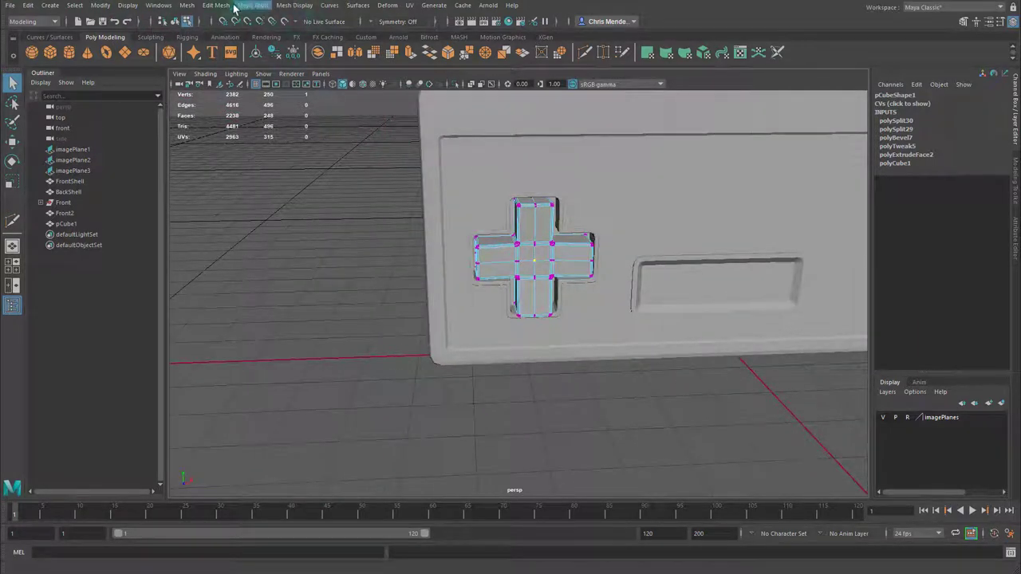
left_click(189, 7)
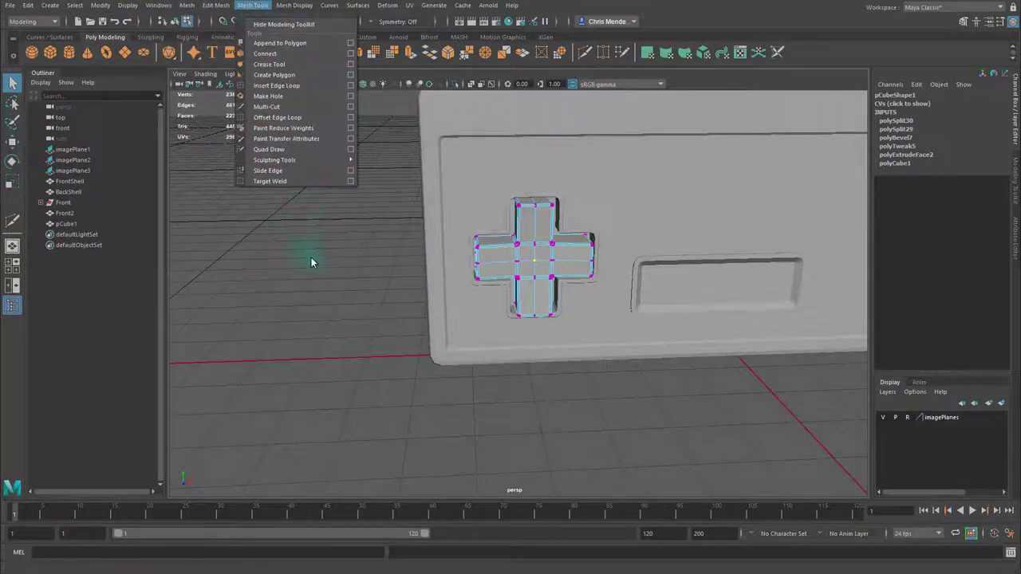
left_click(372, 260)
left_click(536, 261)
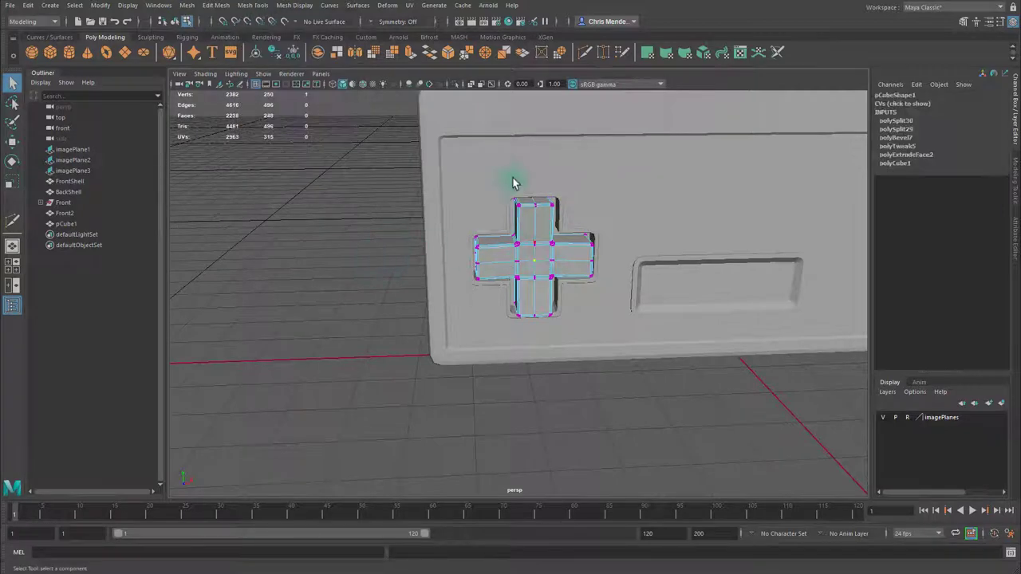
left_click(449, 54)
right_click_drag(509, 222, 680, 266, "alt")
mouse_move(542, 212)
left_mouse_down()
mouse_move(565, 239)
mouse_move(627, 216)
mouse_move(645, 221)
mouse_move(529, 225)
left_mouse_up()
Isolate the whole D-pad object in the perspective view.
key("ctrl+1")
left_click_drag(671, 232, 455, 217, "alt")
left_click(453, 212)
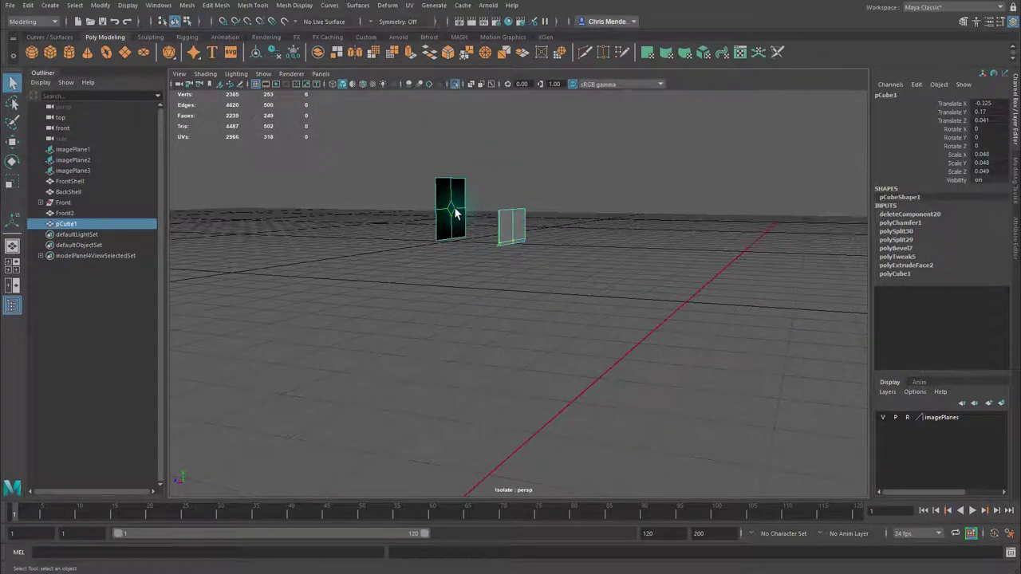
key("ctrl+1")
key("ctrl+1")
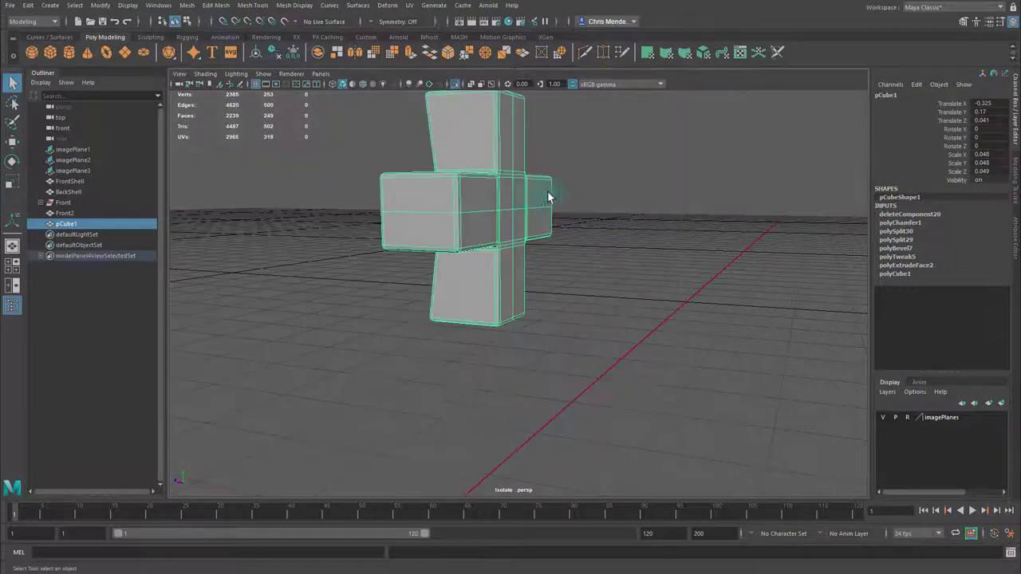
Delete all the flat back faces of the D-pad's centre and four arms.
left_click_drag(551, 192, 507, 199, "alt")
right_click_drag(507, 199, 508, 227)
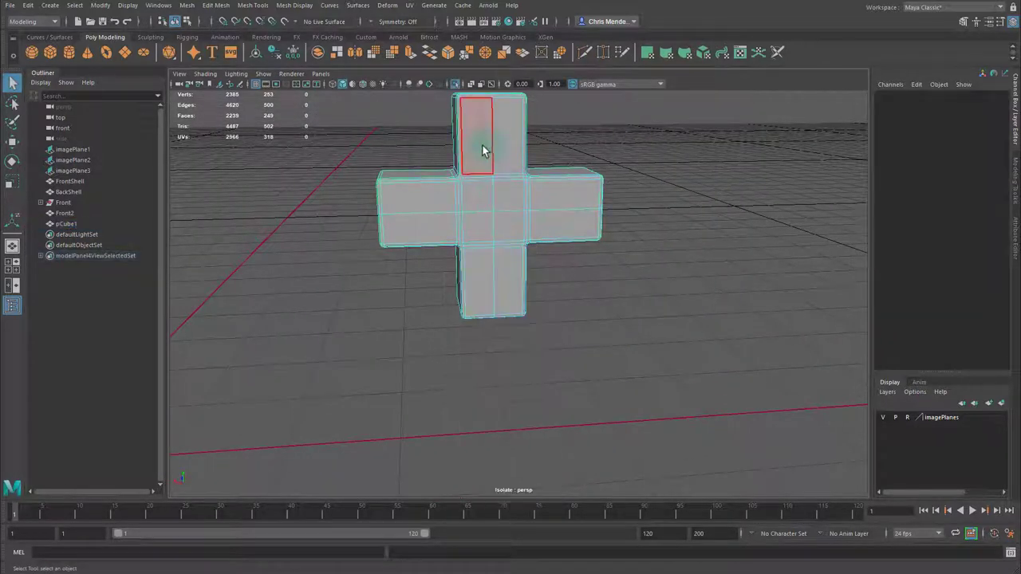
right_click_drag(466, 159, 506, 169, "alt")
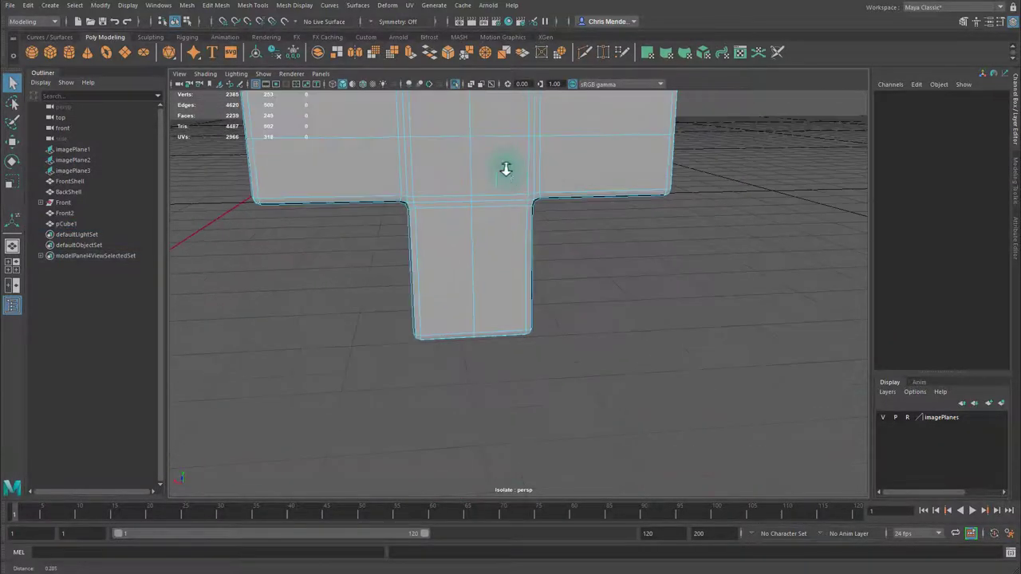
left_click(417, 223)
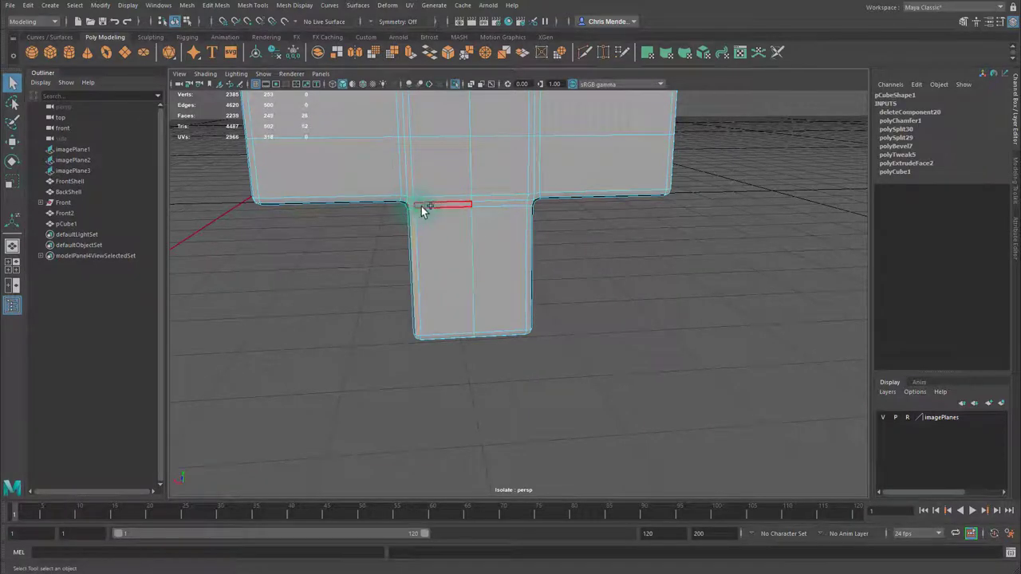
mouse_move(454, 179)
left_mouse_down("alt")
mouse_move(647, 160)
mouse_move(445, 179)
left_mouse_up("alt")
middle_click_drag(456, 153, 481, 192, "alt")
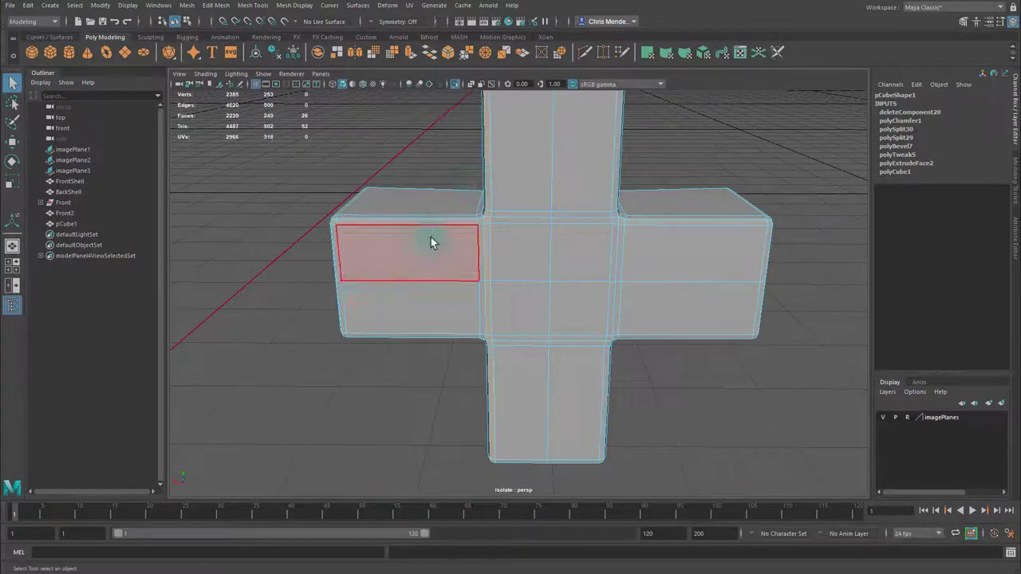
left_click(433, 241)
double_click(699, 257, "shift")
double_click(678, 307, "shift")
left_click(502, 353, "shift")
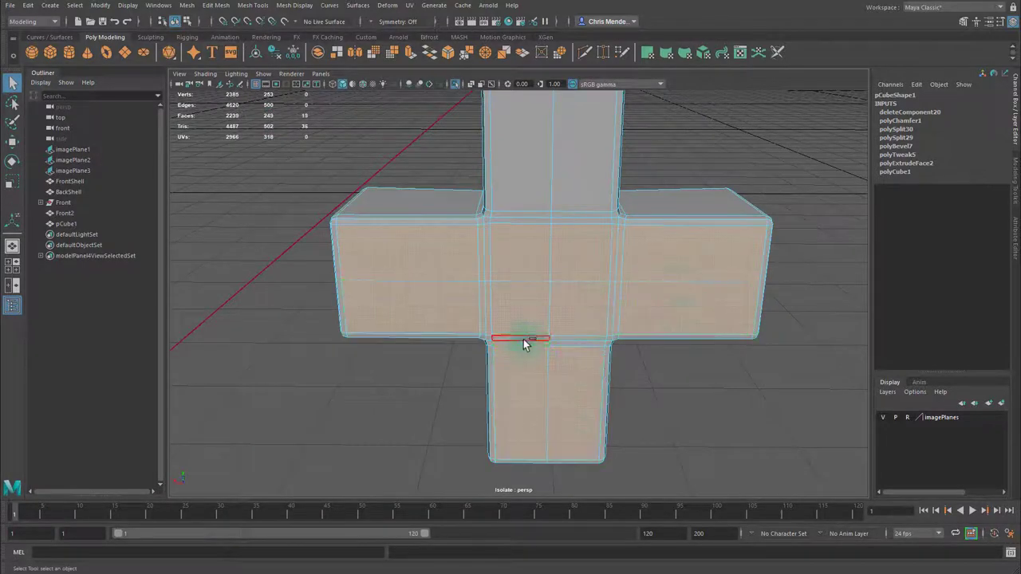
left_click(562, 159, "shift")
left_click_drag(565, 155, 522, 168, "alt")
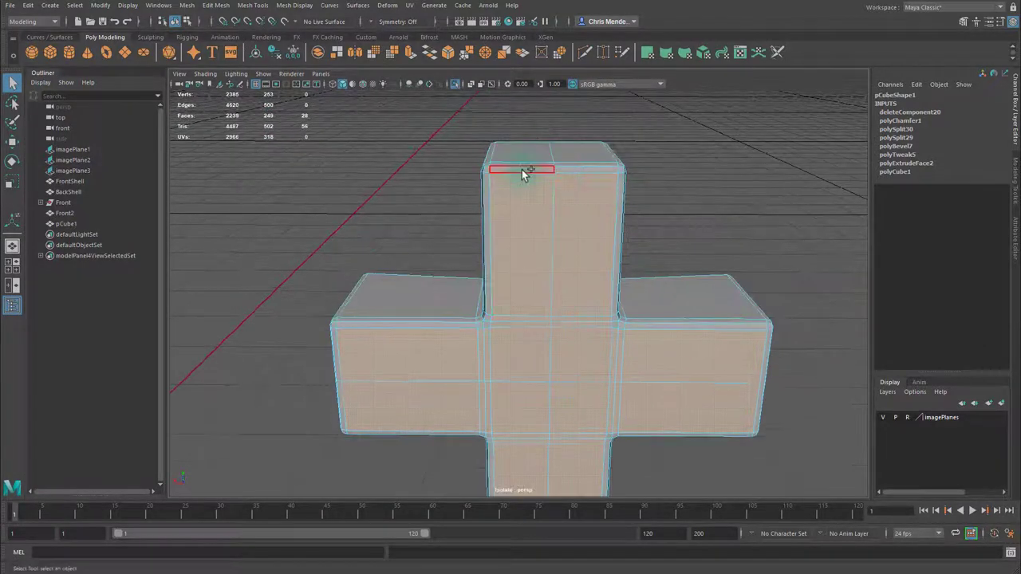
key("Delete")
Delete the remaining bevel faces around the rim of the D-pad's open back.
left_click(523, 169)
left_click(571, 168, "shift")
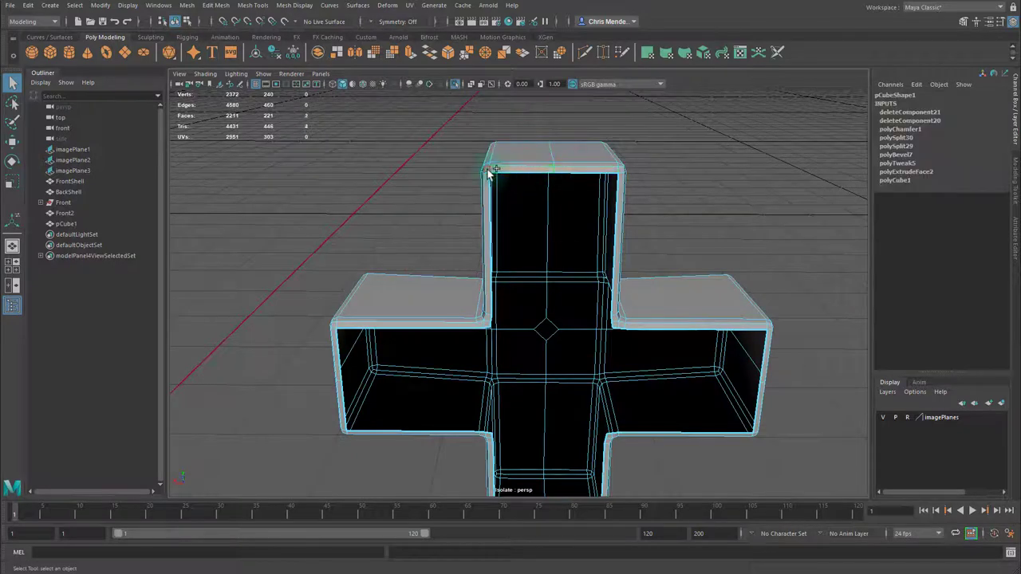
left_click_drag(502, 209, 588, 164, "alt")
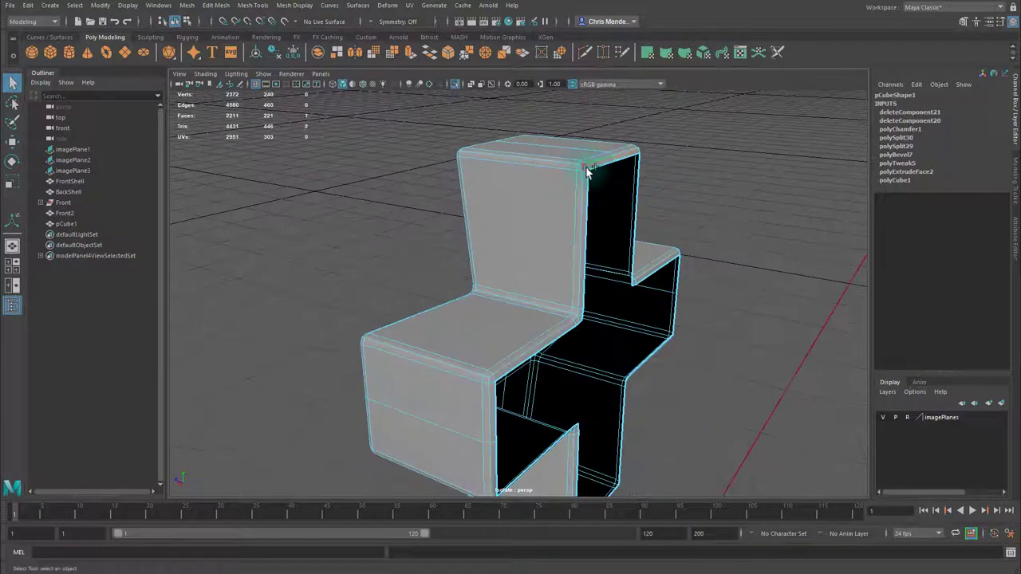
left_click_drag(580, 325, 506, 231, "alt")
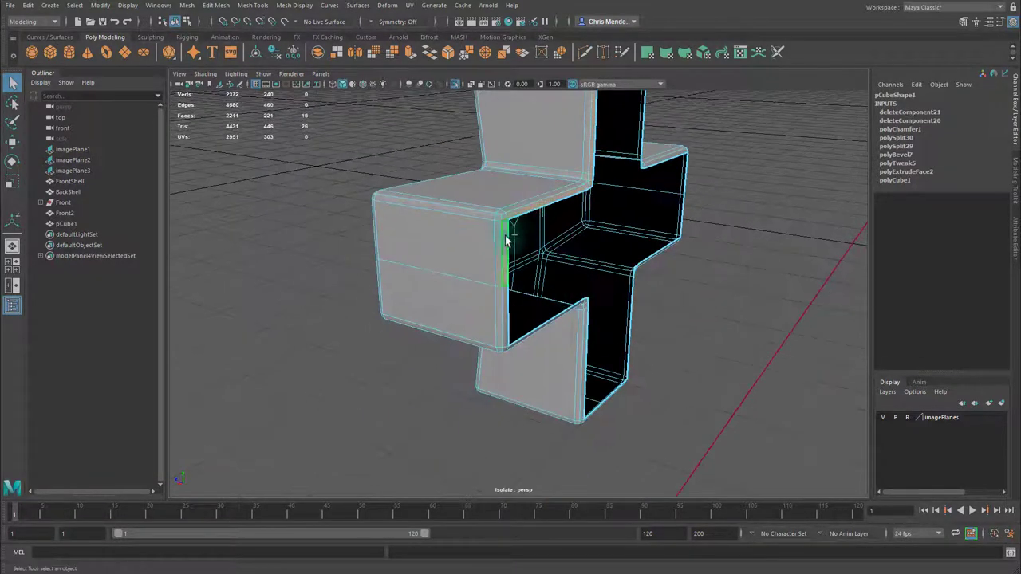
left_click_drag(506, 349, 627, 433, "alt")
left_click_drag(686, 423, 583, 355, "alt")
left_click(599, 385, "shift")
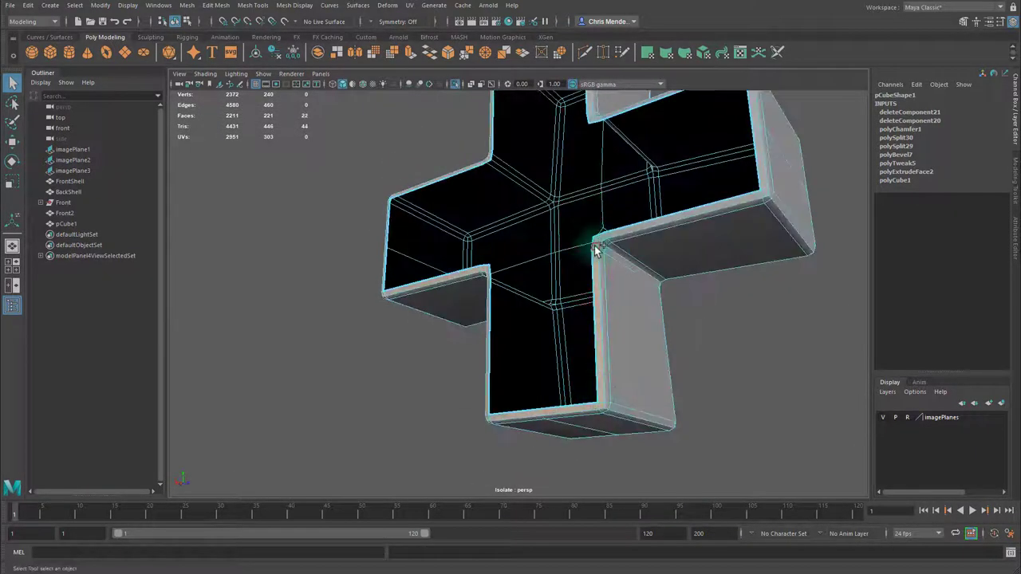
left_click(598, 244, "shift")
key("ctrl+z")
left_click(601, 239, "shift")
left_click_drag(798, 162, 630, 308, "alt")
key("Delete")
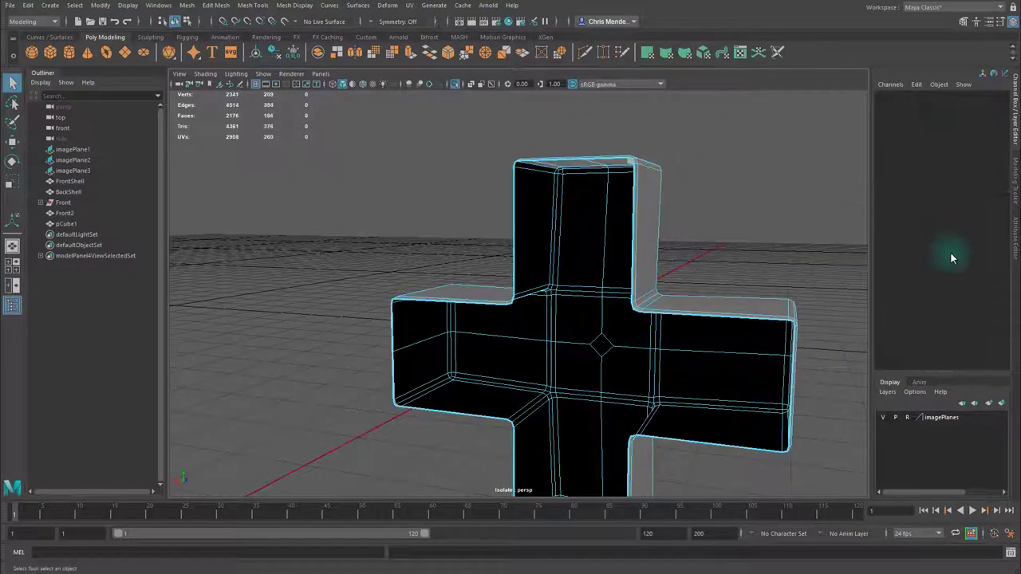
left_click_drag(633, 165, 739, 228, "alt")
Circularize the four diamond vertices at the centre of the D-pad's front face.
right_click(739, 230)
right_click_drag(738, 229, 691, 227)
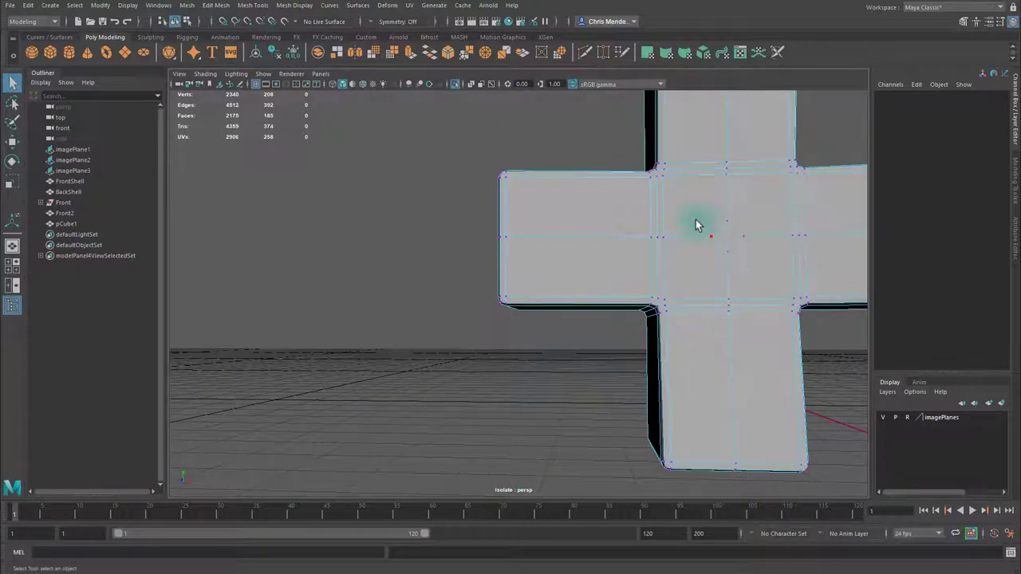
left_click_drag(697, 223, 736, 235)
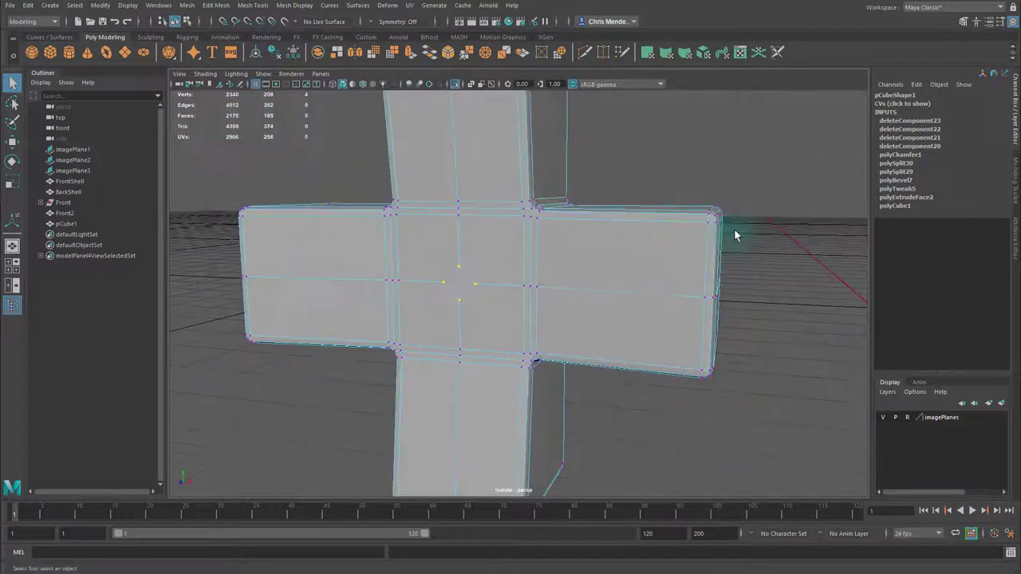
key("space")
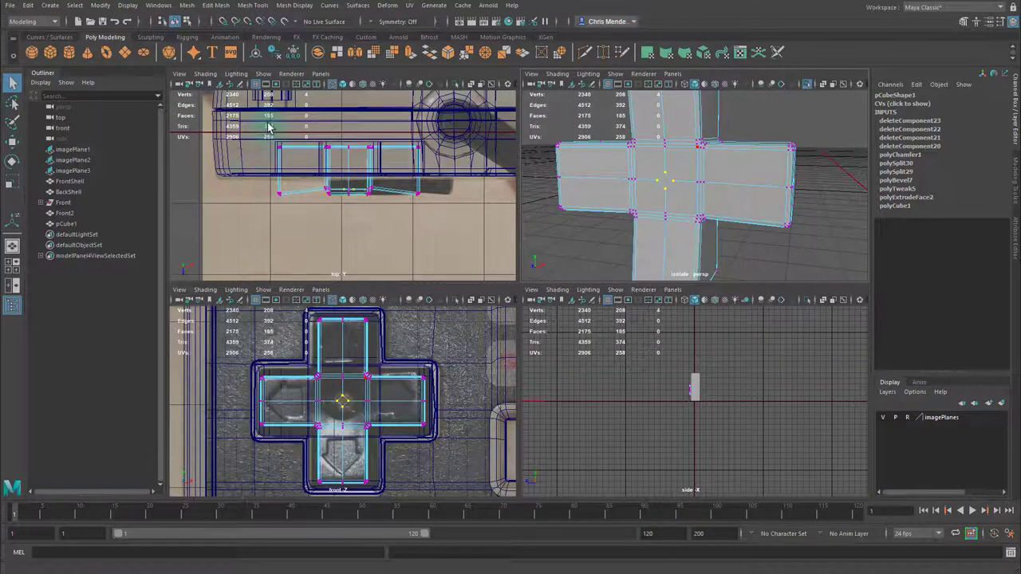
left_click(214, 9)
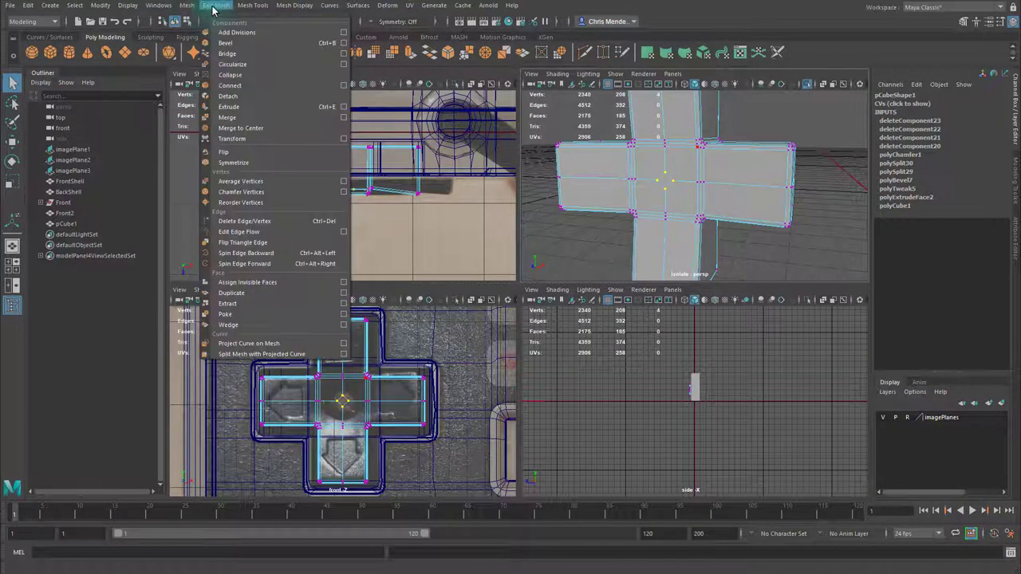
left_click(237, 68)
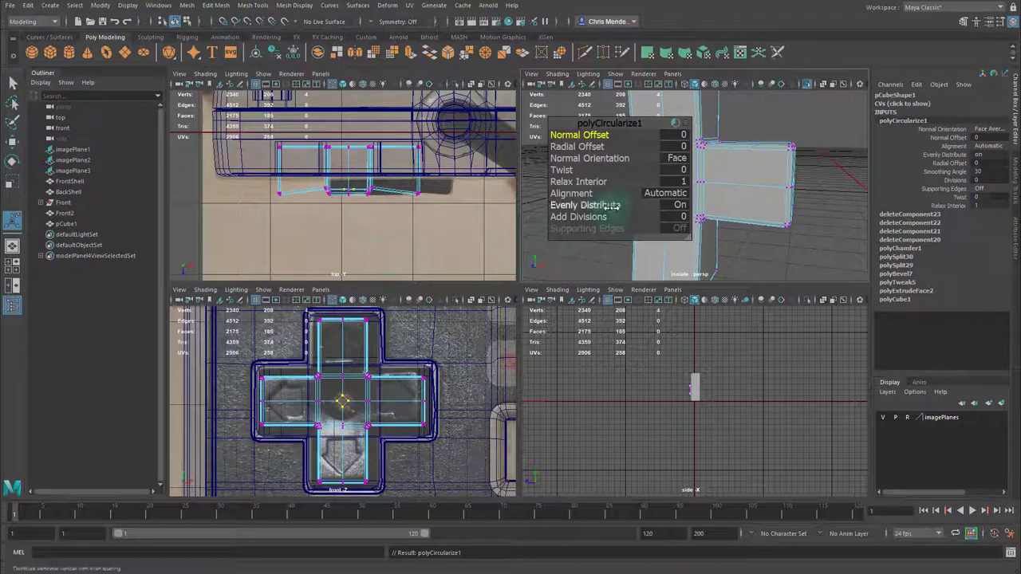
Set the circle's added divisions to 2 and radial offset to 0.48, matching the front reference image.
left_click_drag(589, 218, 633, 221)
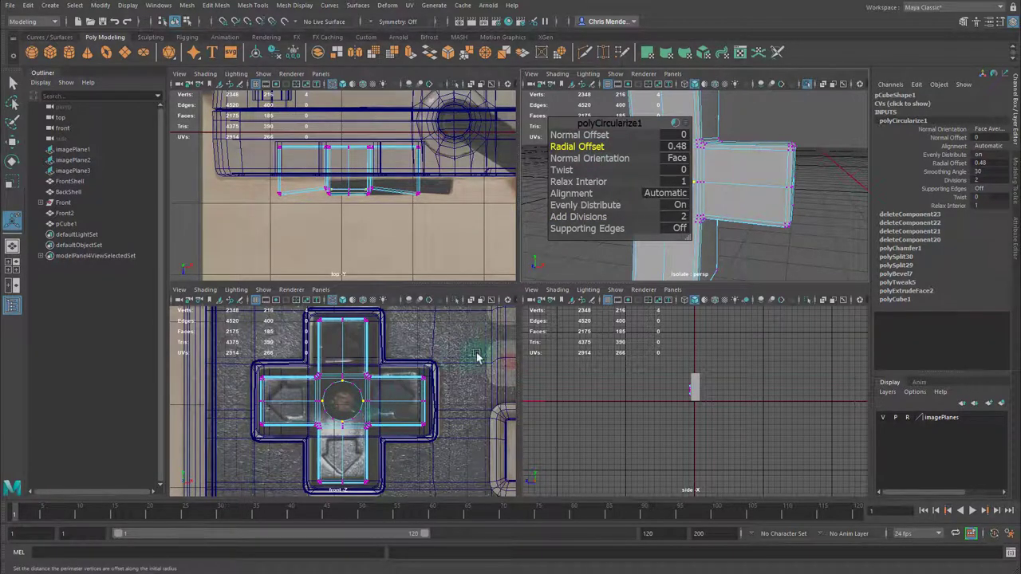
key("space")
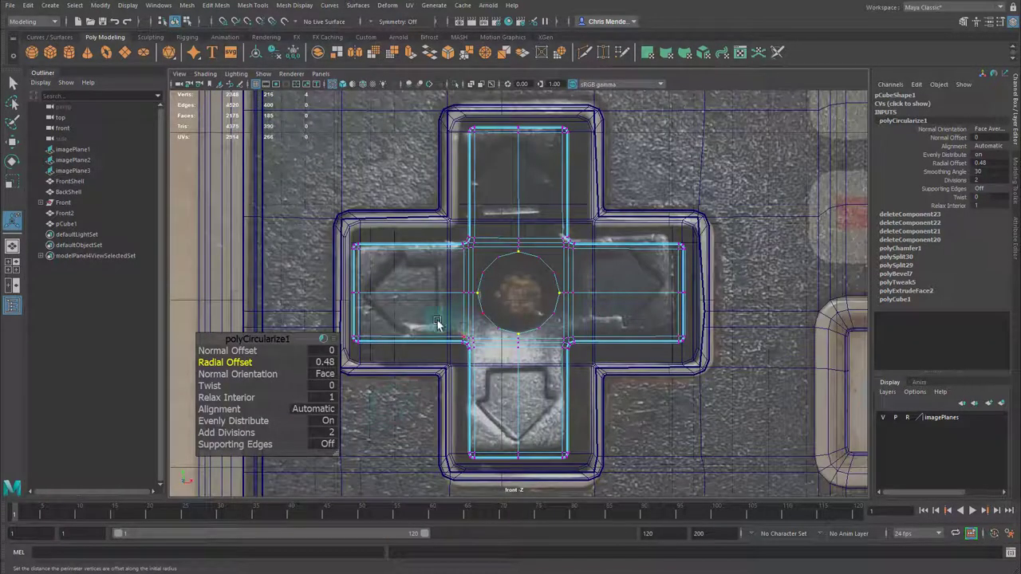
key("space")
key("space")
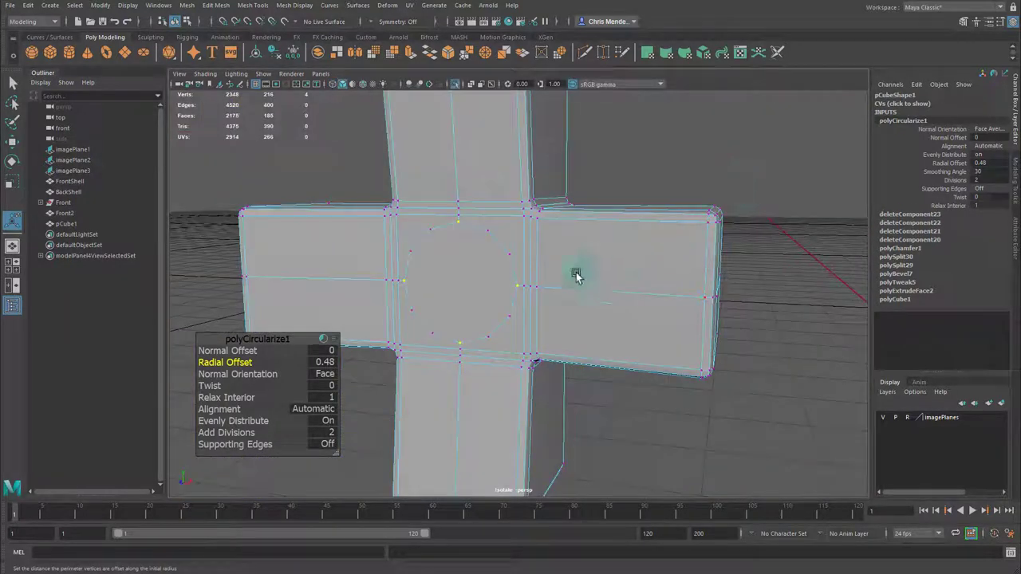
Cut the circular face vertically and horizontally through its centre, connecting opposite vertices with Multi-Cut.
right_click(467, 255)
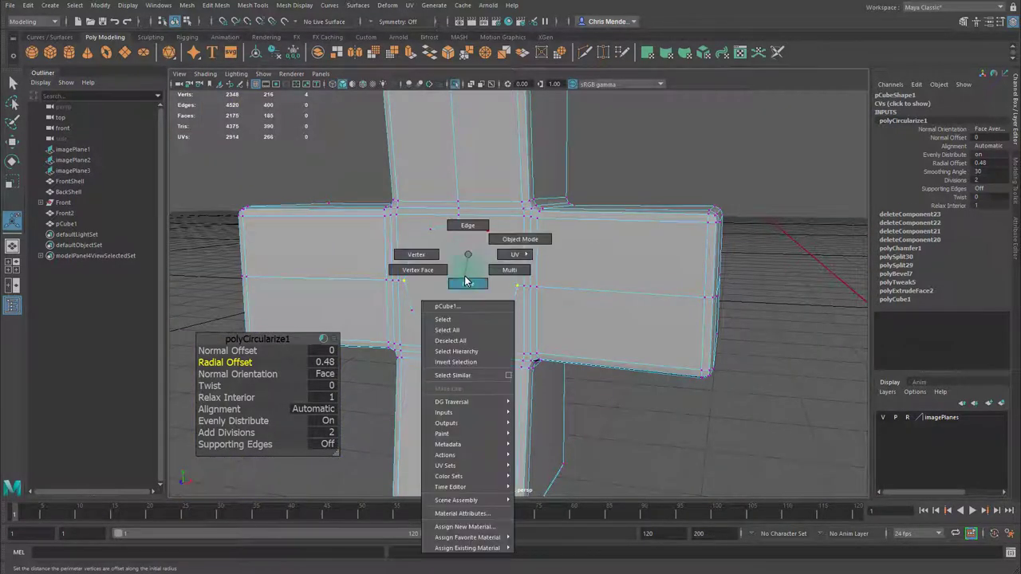
left_click(467, 283)
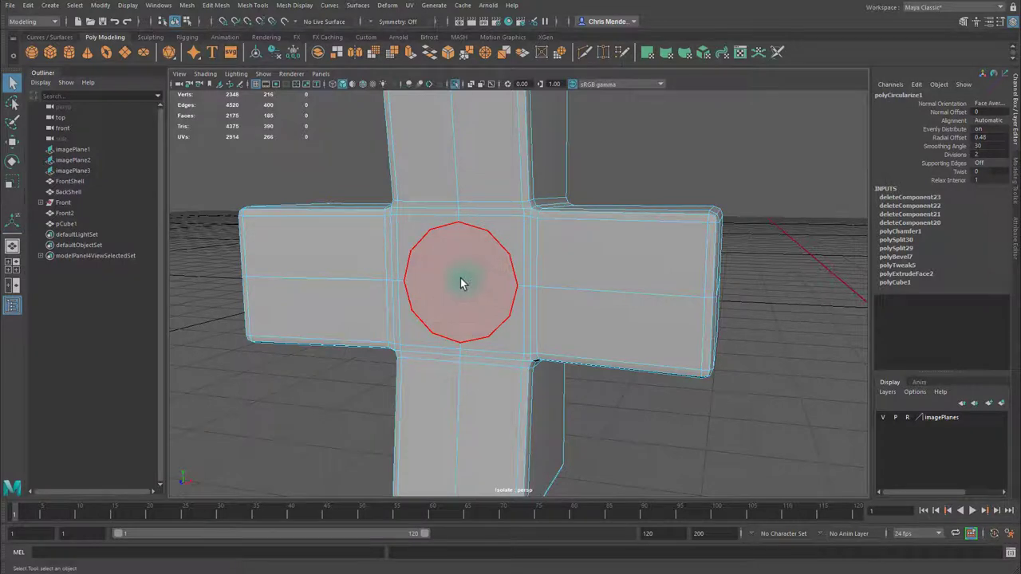
left_click_drag(461, 283, 504, 223, "alt")
key("ctrl+shift+x")
left_click(508, 210)
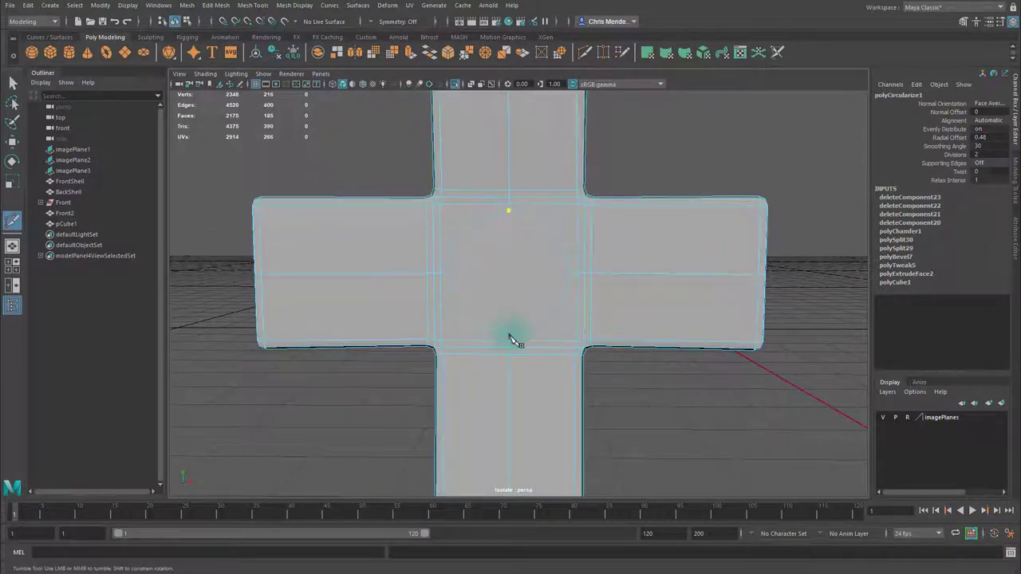
left_click(511, 336)
left_click(570, 273)
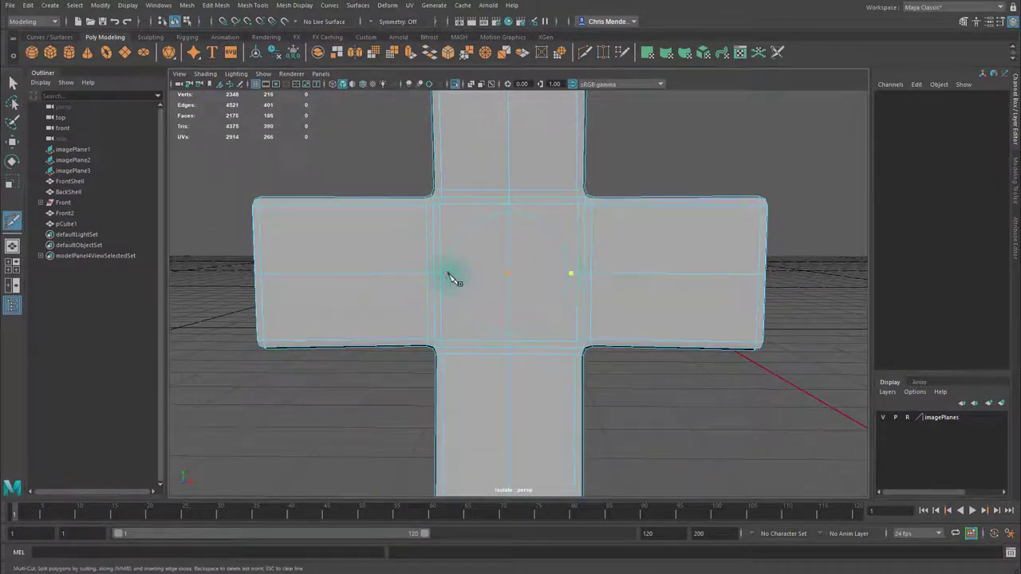
left_click(448, 274)
right_click(449, 273)
Cut two more vertical edges across the circle, one on each side of its centre line.
left_click(479, 223)
left_click(478, 325)
right_click(478, 326)
left_click(540, 222)
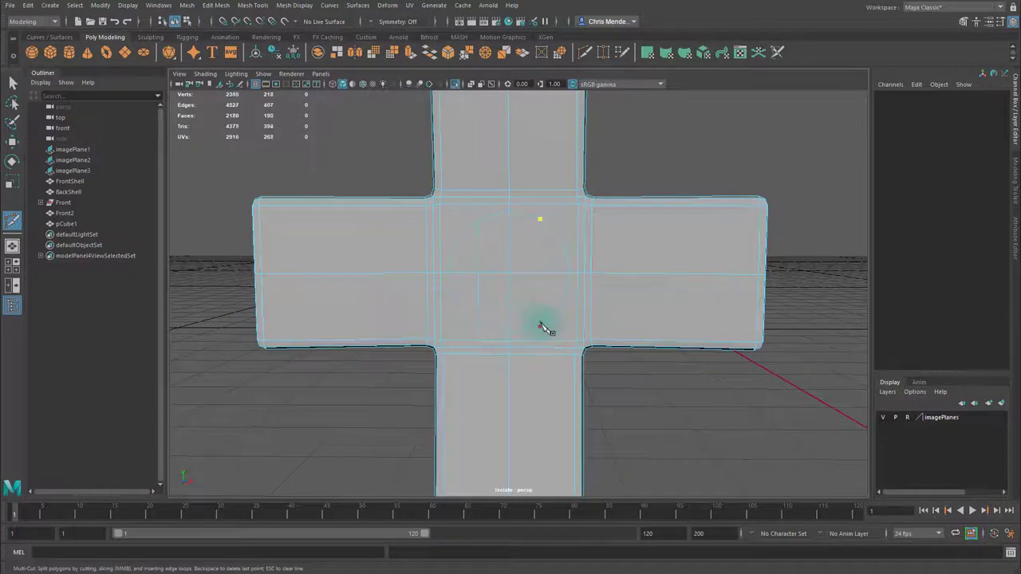
left_click(540, 325)
right_click(540, 325)
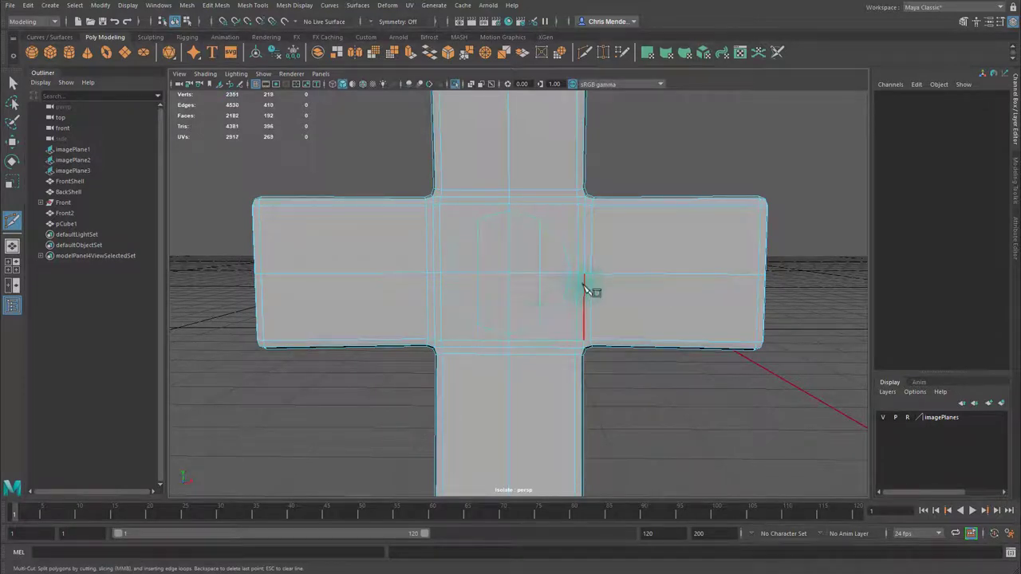
Cut edge loops through the D-pad's upper arm and upper halves of the side arms, connecting them to the circle's upper vertices.
left_click(476, 192, "ctrl")
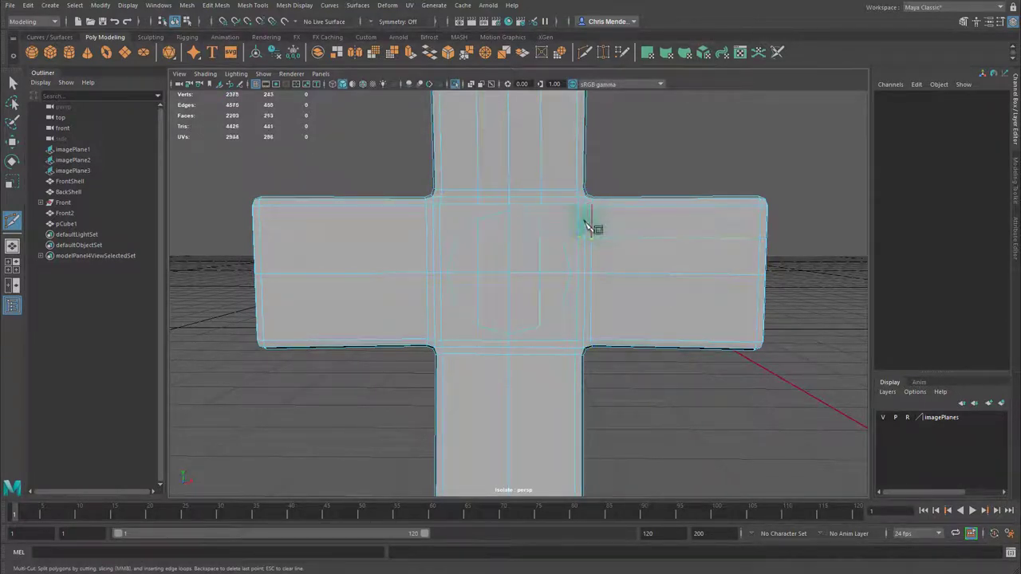
left_click(420, 241, "ctrl")
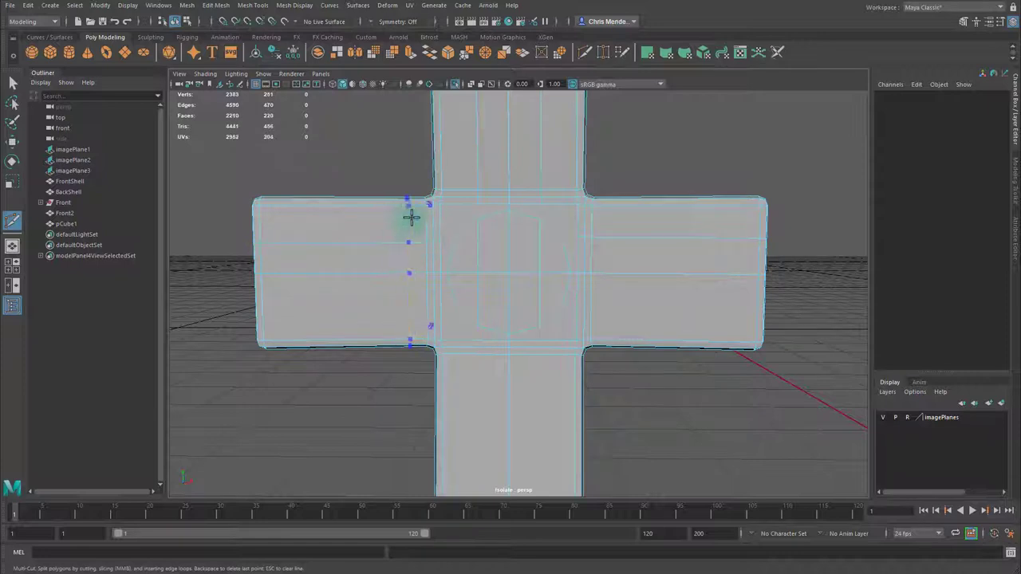
left_click(478, 219)
right_click(478, 219)
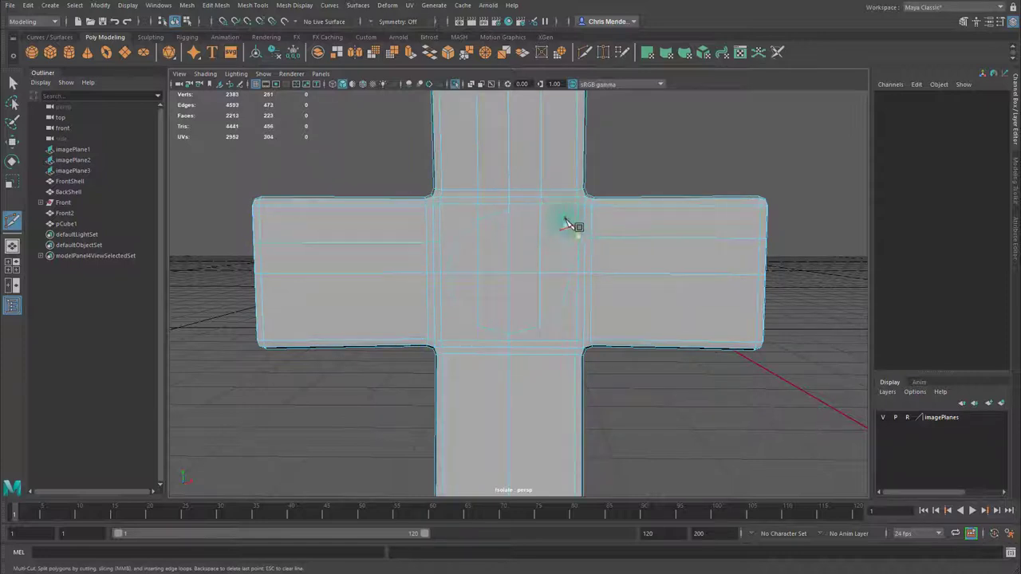
left_click(561, 203, "ctrl")
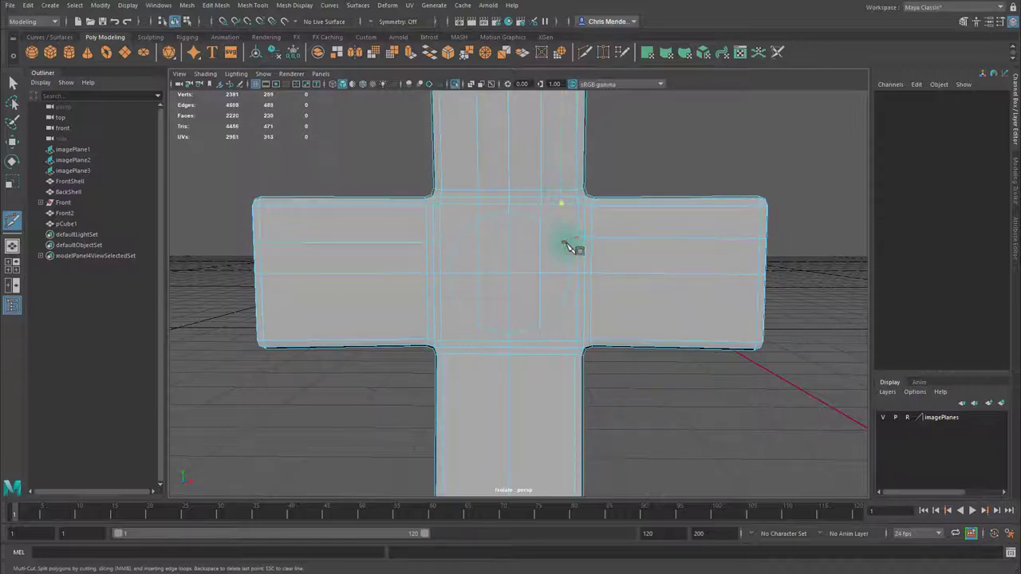
left_click(458, 201, "ctrl")
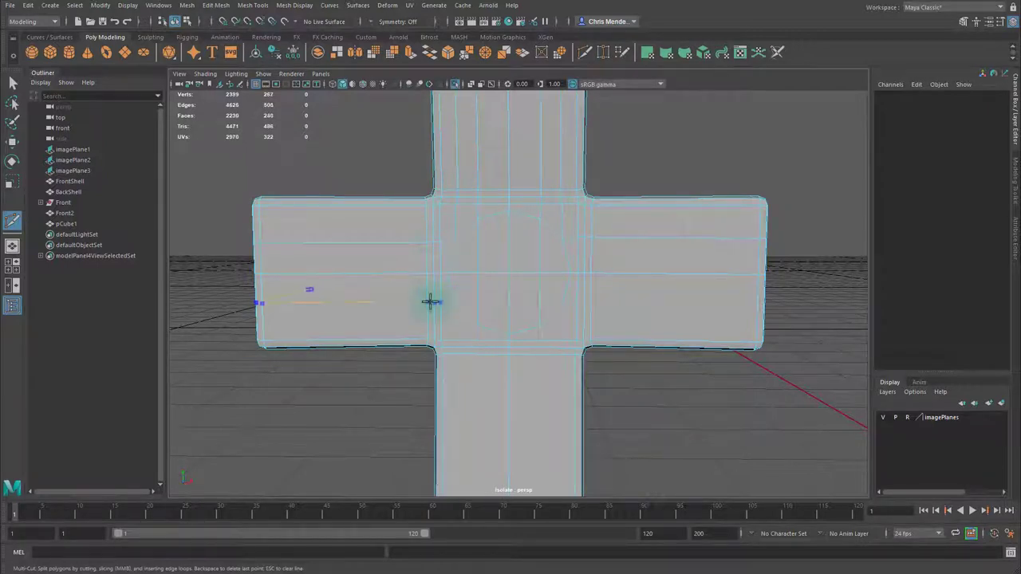
Cut edge loops through the lower halves of both side arms and inside the lower arm, connecting them to the circle's lower vertices.
left_click(457, 305, "ctrl")
left_click(478, 347, "ctrl")
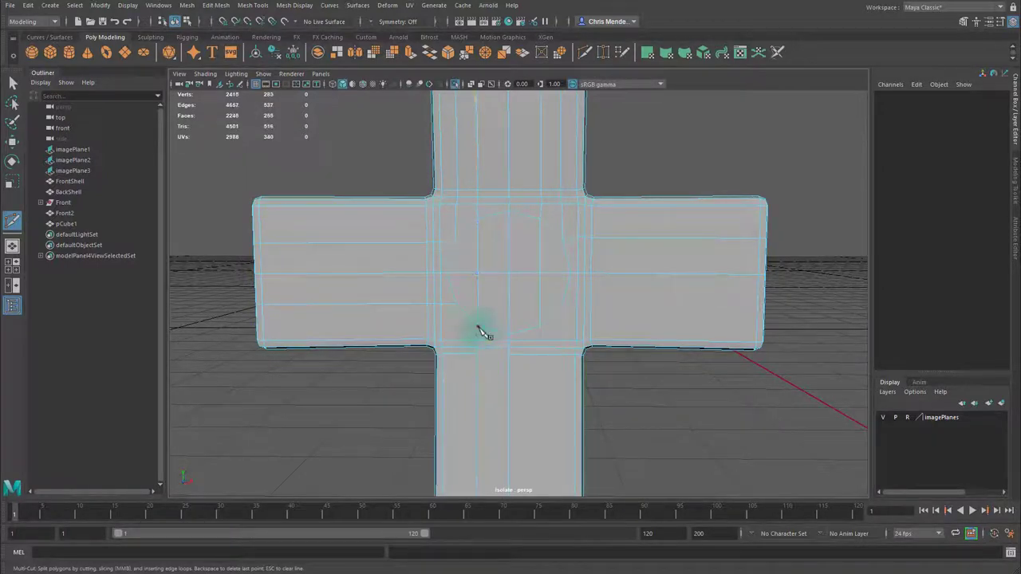
right_click(478, 343)
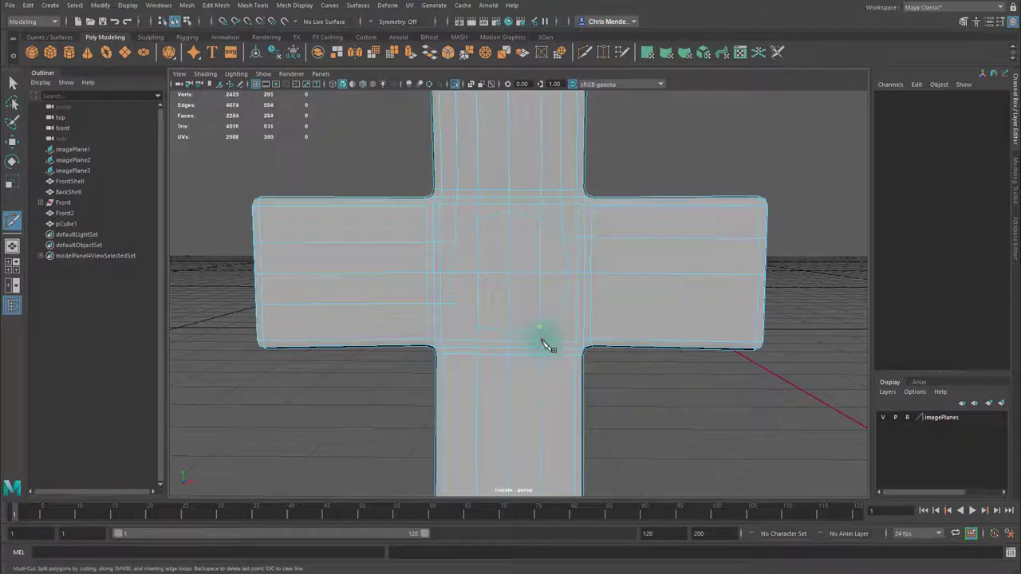
left_click(581, 312, "ctrl")
right_click(563, 306)
middle_click_drag(588, 372, 583, 304, "alt")
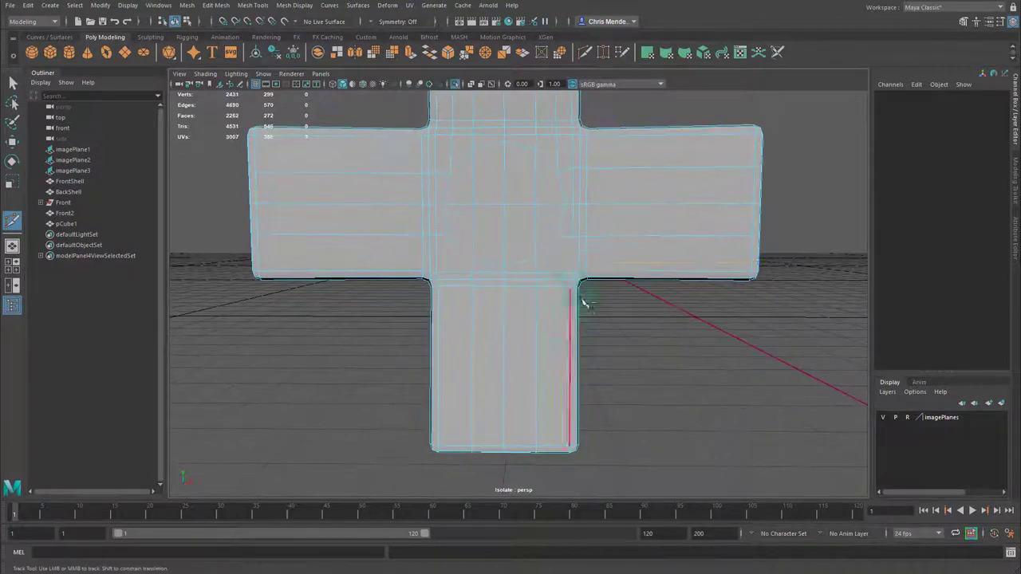
left_click(530, 255)
right_click(527, 288)
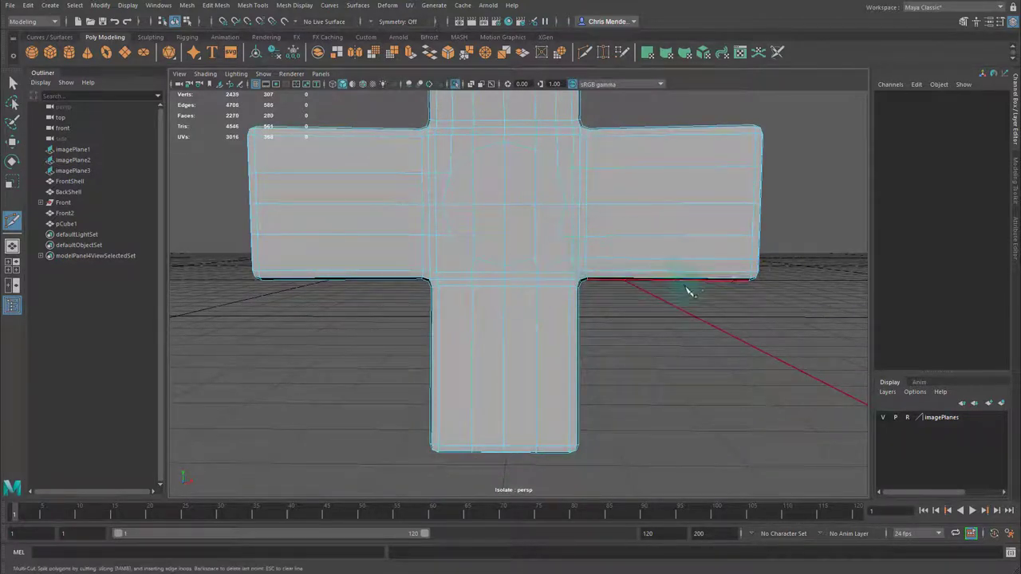
key("ctrl+z")
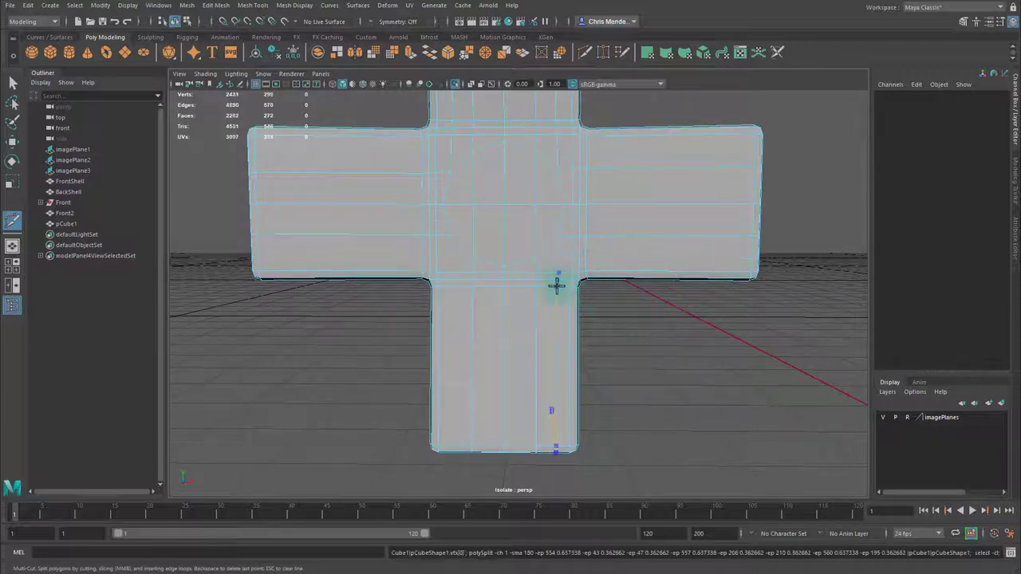
Cut the outer vertical edge loops down both sides of the lower arm and connect them to the circle's lower side vertices.
left_click(556, 285, "ctrl")
left_click(558, 274)
left_click(561, 235)
right_click(560, 236)
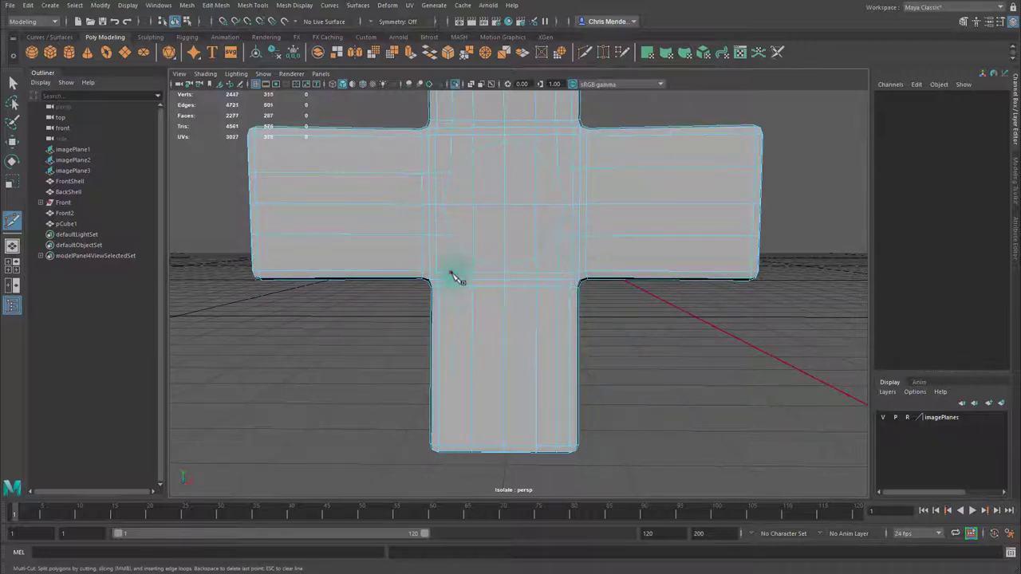
left_click(450, 275)
left_click_drag(584, 292, 588, 299, "alt")
key("q")
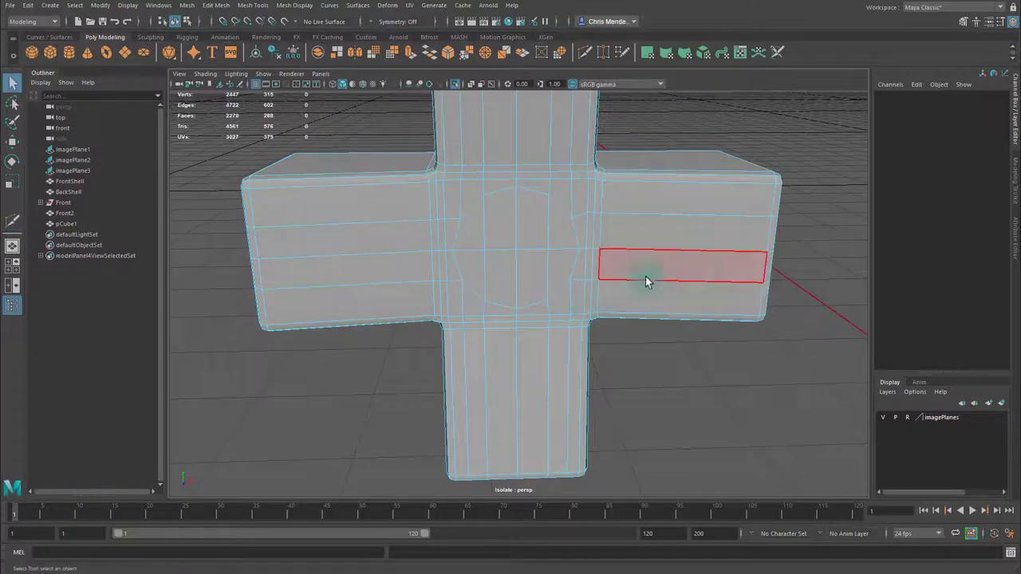
Flatten the right arm's horizontal edge-loop vertices and snap them vertically level with the circle's matching vertices.
right_click_drag(685, 265, 661, 258, "alt")
left_click_drag(661, 258, 587, 271, "alt")
right_click_drag(586, 269, 551, 268)
left_click_drag(550, 268, 600, 249, "alt")
left_click_drag(542, 216, 567, 229)
left_click_drag(676, 217, 683, 262, "shift")
left_click(658, 228, "shift")
key("w")
left_click_drag(685, 274, 544, 255)
key("r")
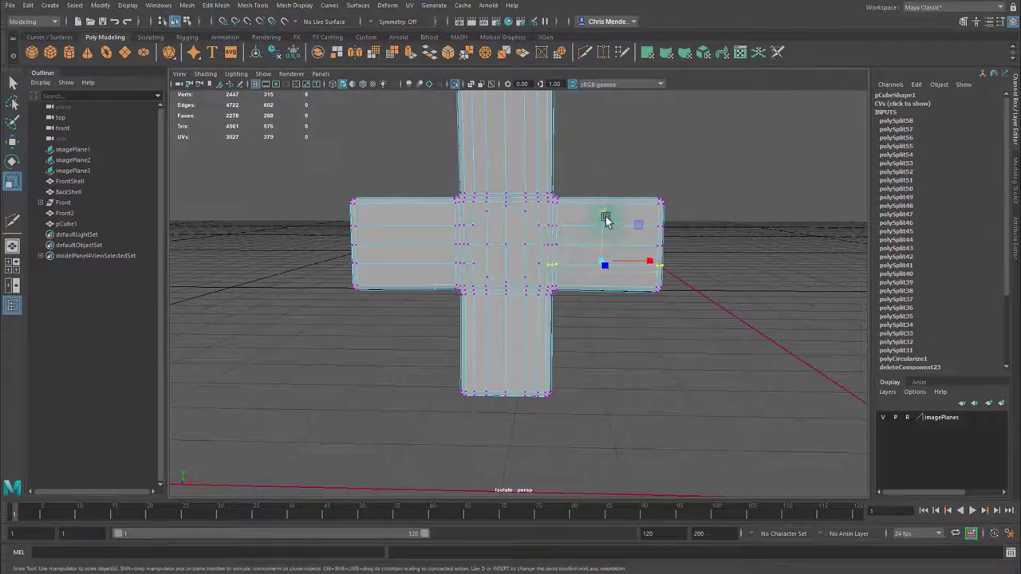
left_click_drag(604, 219, 602, 262)
key("w")
key("v")
middle_click_drag(549, 268, 538, 259)
Flatten the lower arm's outer right vertical loop along X and snap it in line with the circle's lower right side vertex.
left_click_drag(529, 402, 558, 360, "alt")
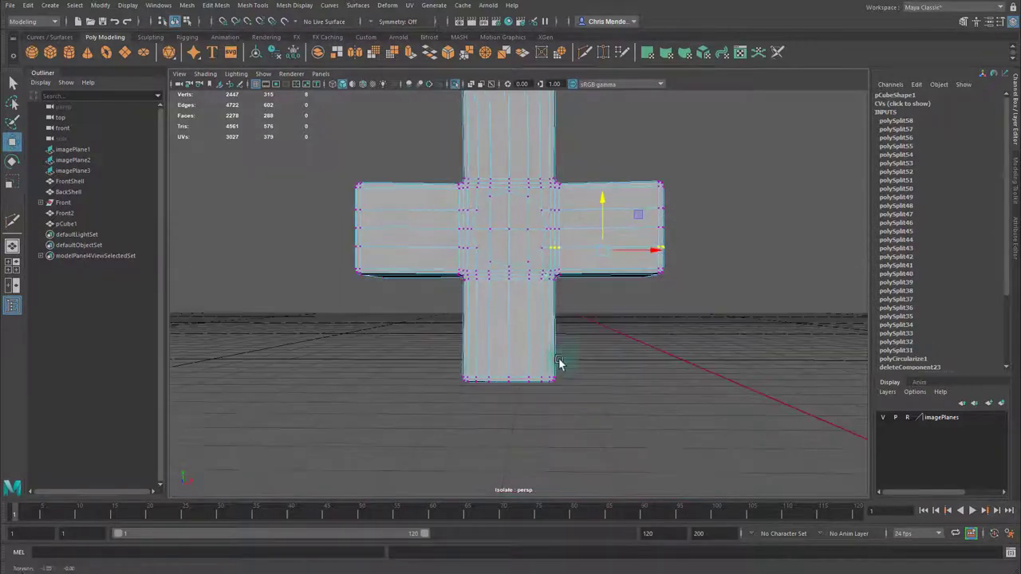
left_click_drag(540, 406, 591, 391, "alt")
key("[")
key("r")
left_click_drag(586, 326, 515, 331)
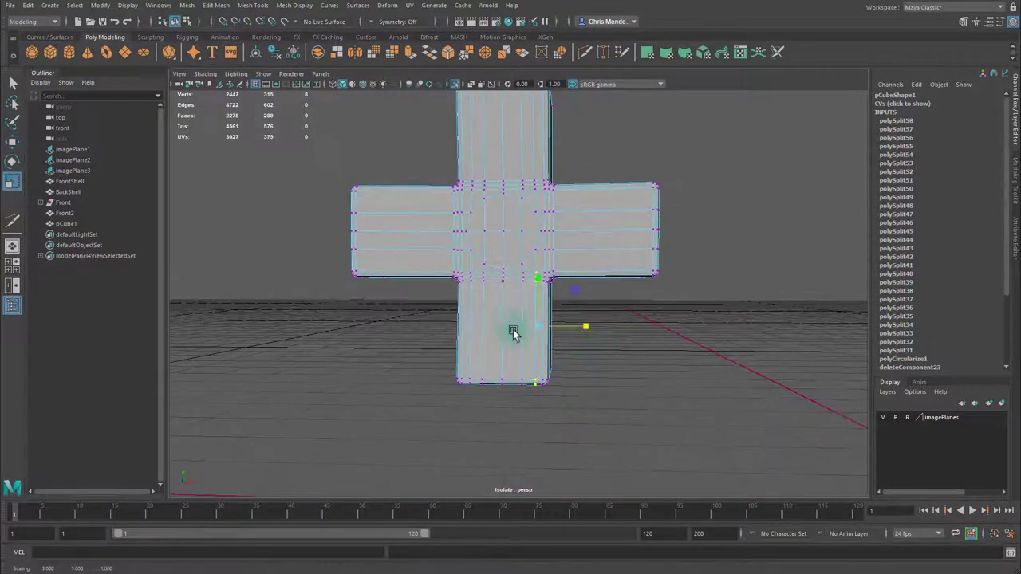
key("w")
left_click(591, 327)
key("v")
Flatten the lower arm's inner right vertical loop along X and vertex-snap it in line with the circle.
left_click_drag(515, 278, 525, 274, "alt")
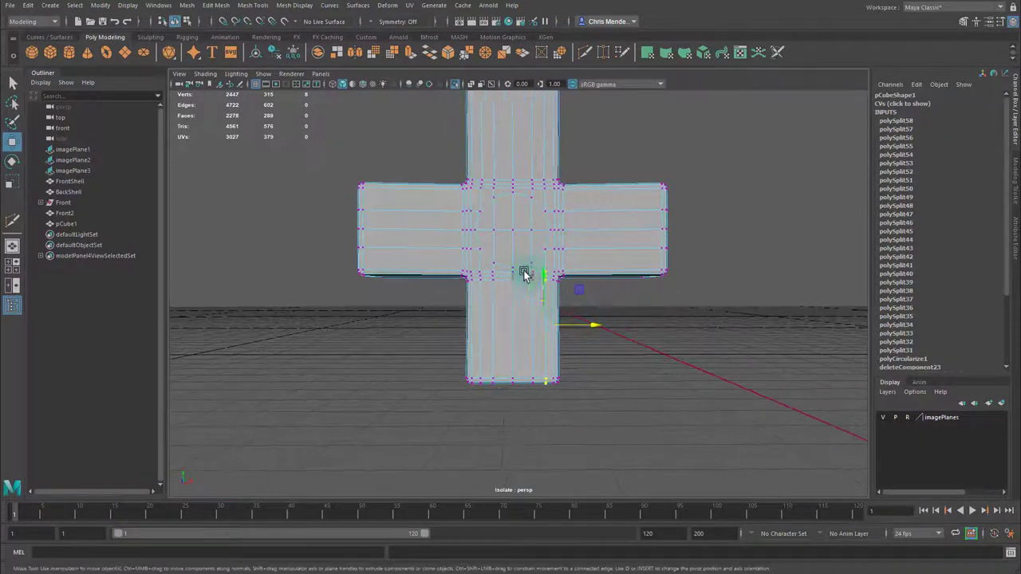
key("r")
left_click_drag(578, 323, 519, 316)
key("w")
key("v")
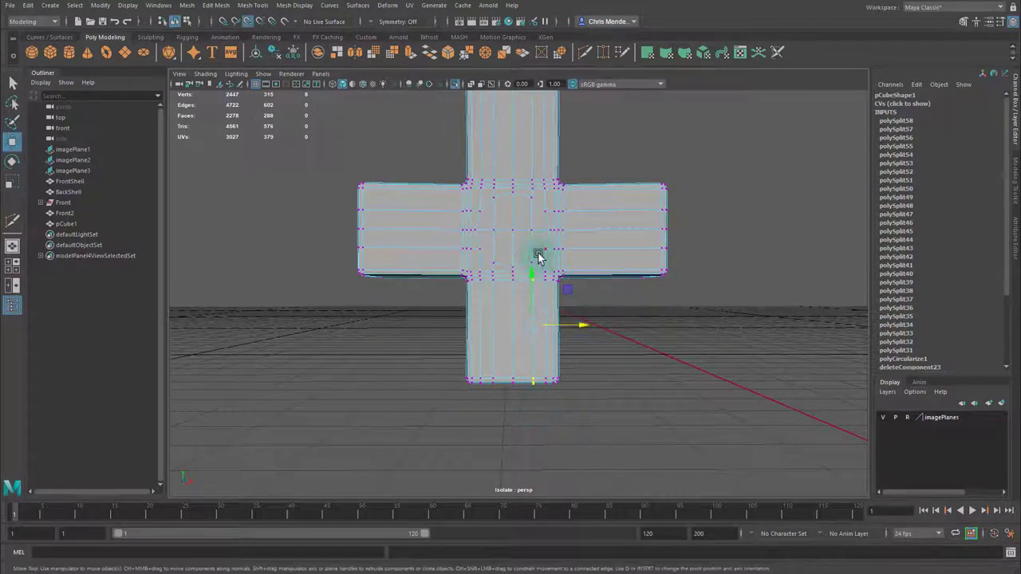
middle_click(537, 258)
Straighten the vertices of the lower arm's inner left vertical loop along X and vertex-snap them to the circle's alignment.
left_click_drag(488, 272, 495, 369)
key("r")
left_click_drag(549, 415, 551, 394, "alt")
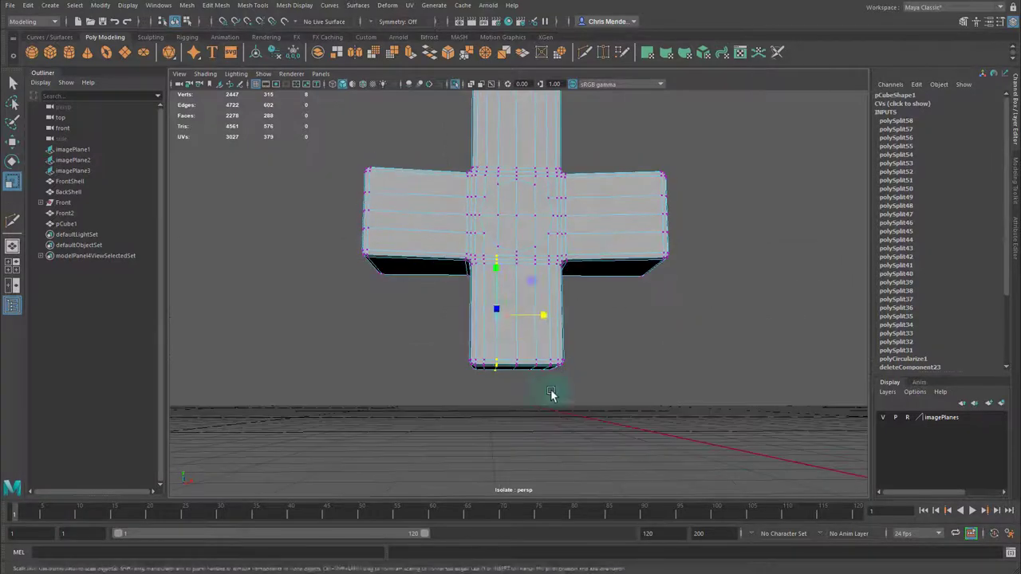
left_click_drag(544, 316, 514, 318)
middle_click_drag(531, 359, 533, 428, "alt")
key("w")
key("v")
middle_click(513, 313)
Straighten the lower arm's outer left vertical loop along X and align it with the circle's lower left side vertex.
left_click_drag(488, 316, 503, 461)
key("r")
left_click_drag(547, 381, 526, 383)
key("w")
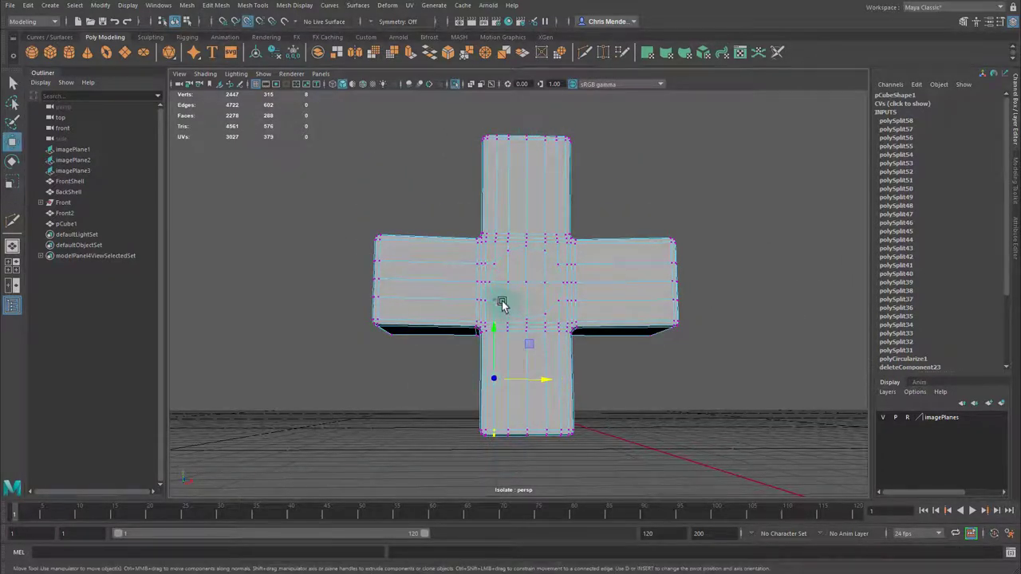
Align the left arm's lower and middle horizontal loops vertically with the circle's vertices, flattening the middle loop along Y.
left_click_drag(420, 298, 420, 314, "alt")
left_click(404, 321)
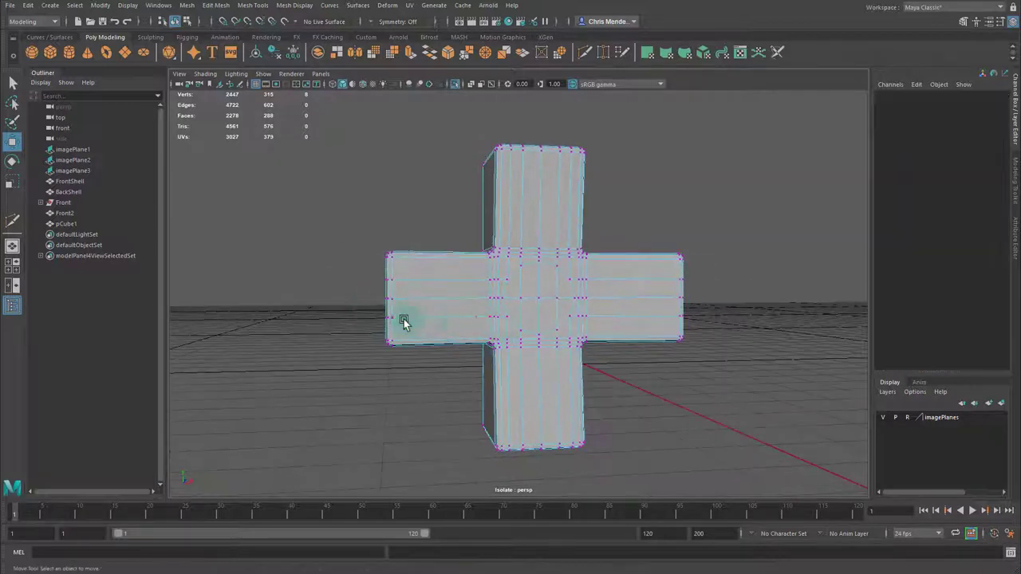
left_click(404, 322)
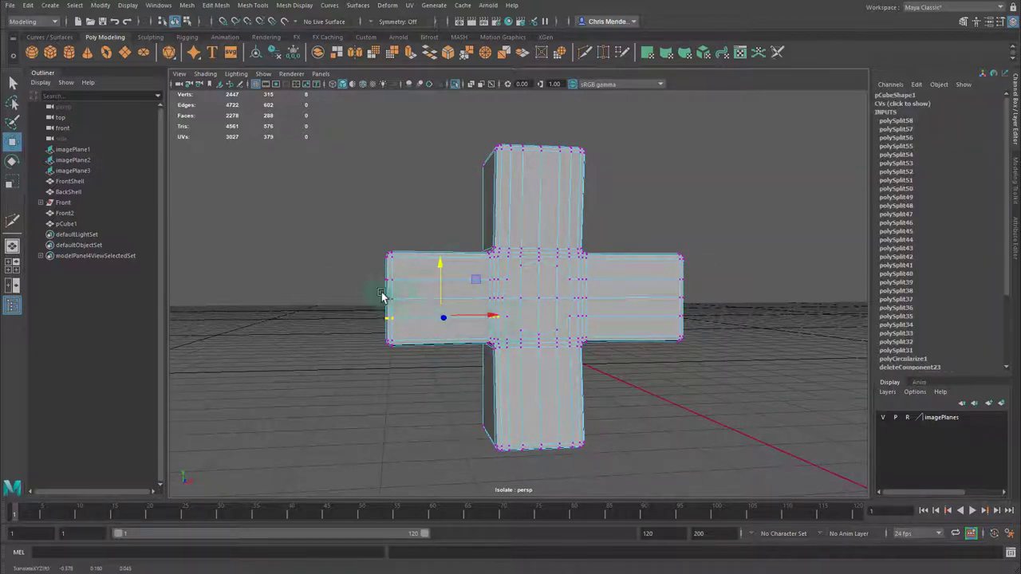
left_click_drag(381, 293, 498, 304)
key("r")
left_click_drag(442, 250, 441, 293)
key("w")
key("v")
middle_click_drag(511, 304, 505, 298)
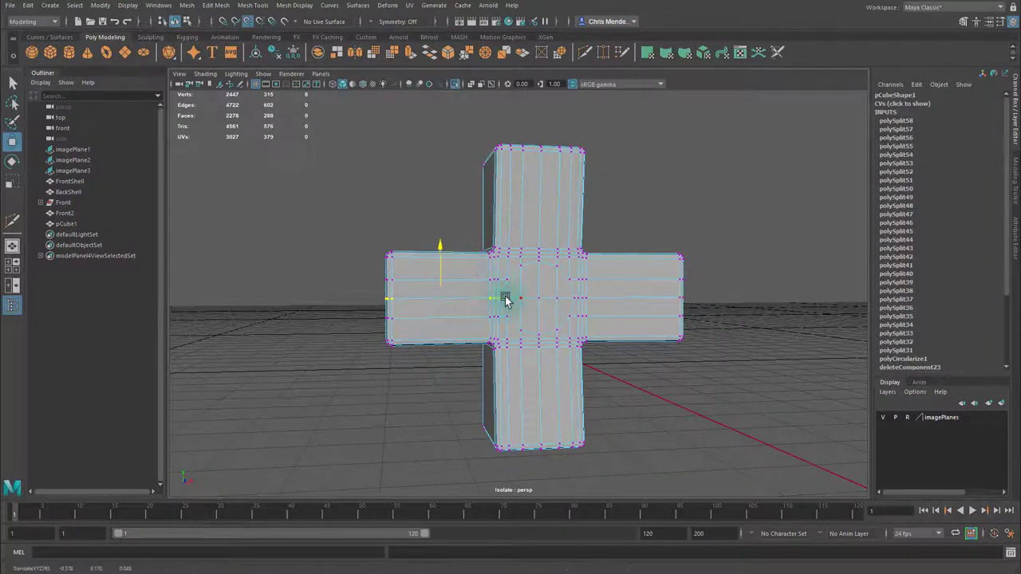
Flatten the vertices of the left arm's upper horizontal loop along Y.
left_click_drag(369, 271, 502, 290)
key("r")
left_click_drag(441, 232, 441, 281)
key("q")
key("w")
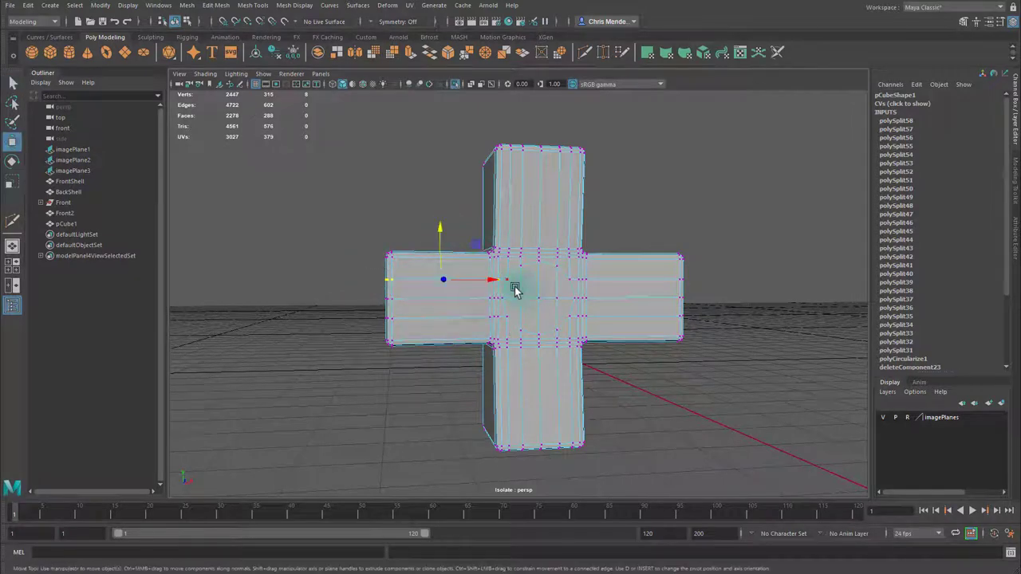
Switch to edge selection and select all twelve edges forming the circle's outline.
left_click_drag(511, 282, 452, 308, "alt")
right_click_drag(452, 308, 451, 285)
left_click(439, 283)
left_click(423, 281)
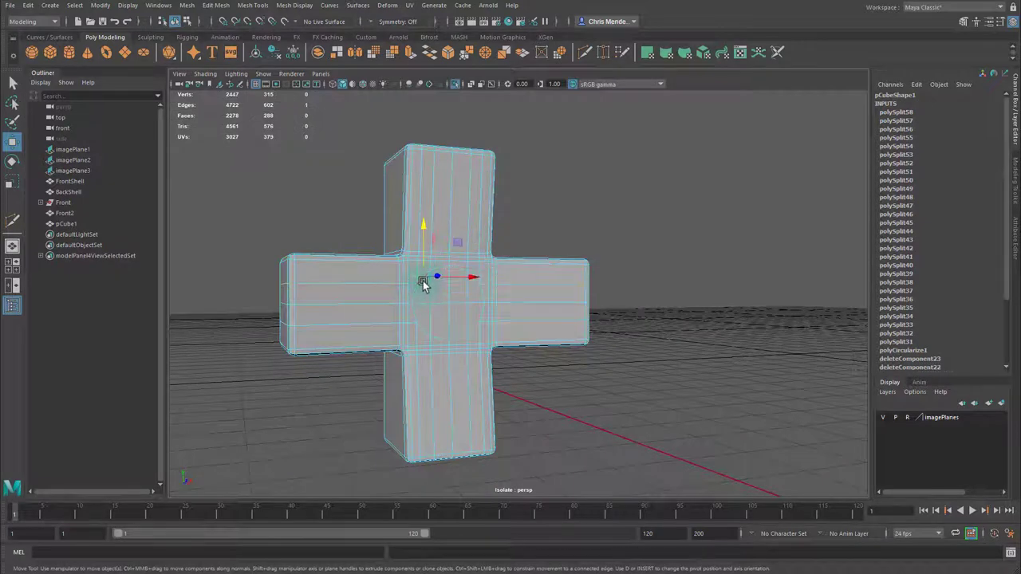
key("q")
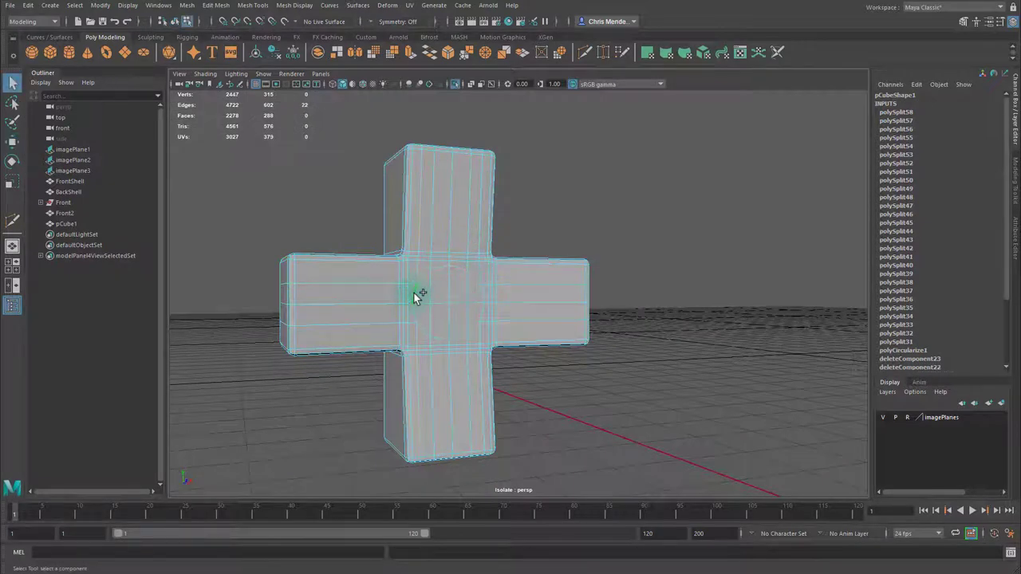
key("ctrl+z")
left_click(417, 314, "shift")
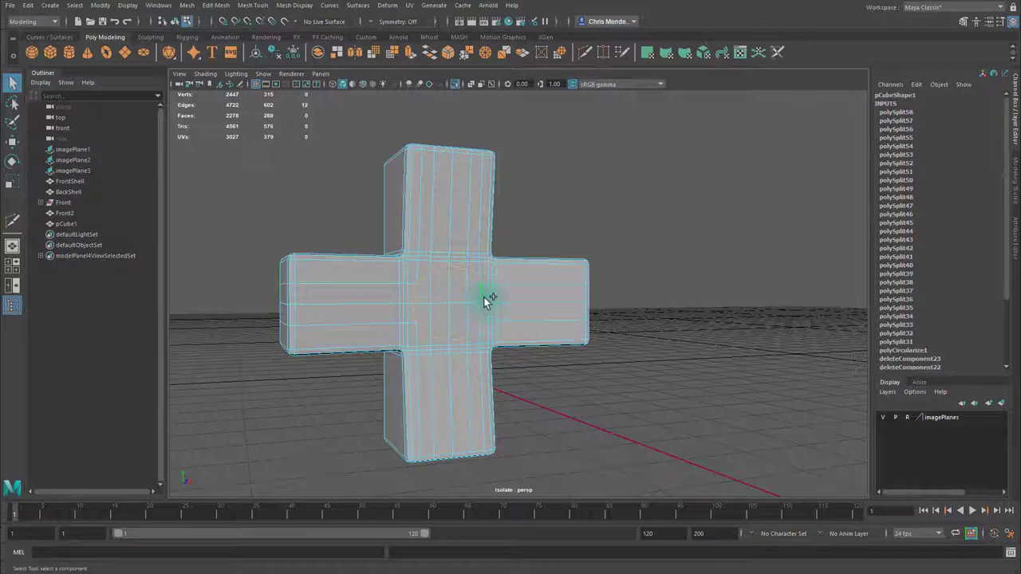
Try beveling the circle's outline edges with a fraction of 0.43, and undo the bevel.
left_click(449, 54)
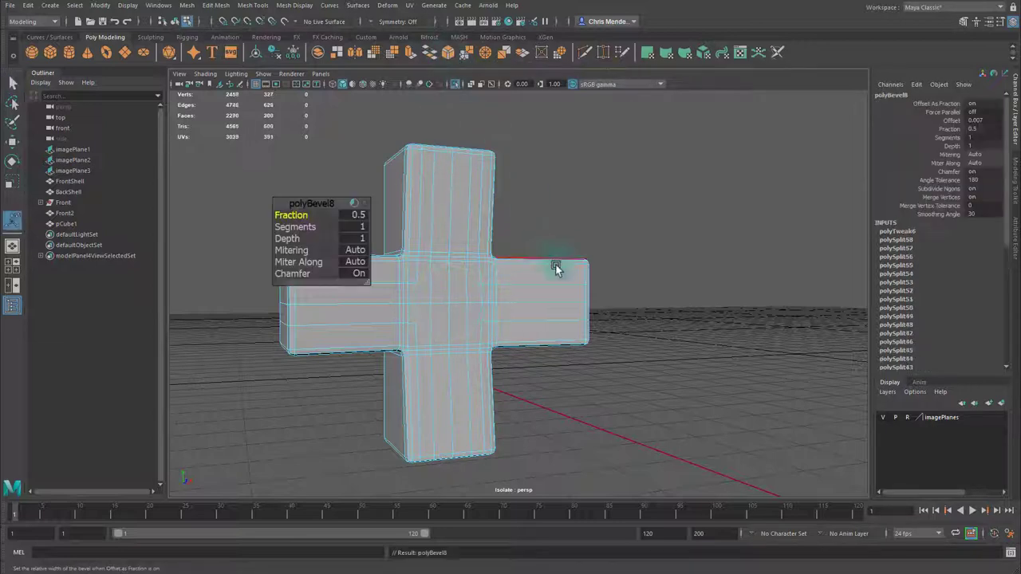
scroll(435, 289, "up", 5)
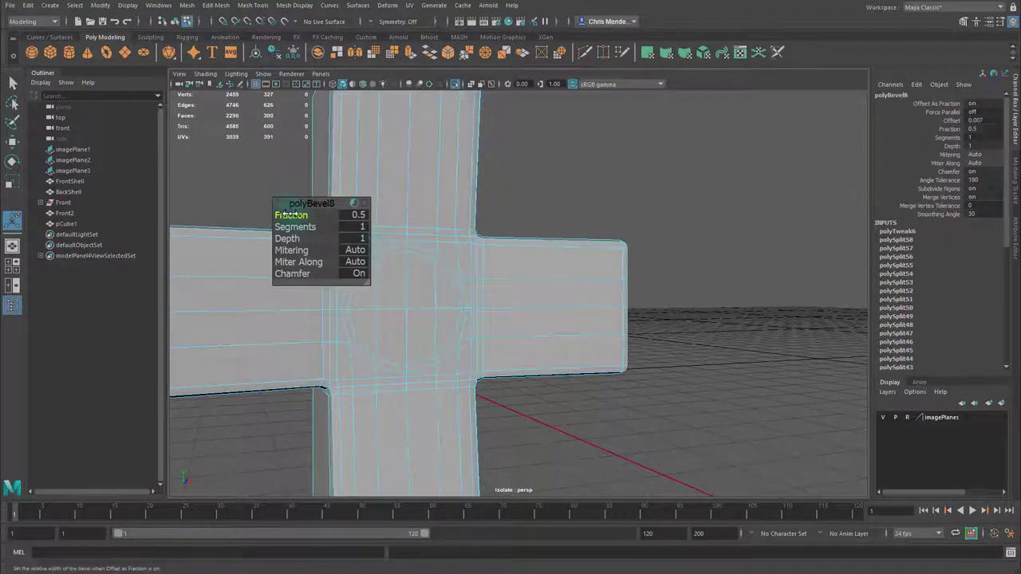
left_click_drag(288, 215, 286, 215)
middle_click_drag(442, 282, 474, 269, "alt")
right_click_drag(529, 241, 530, 269)
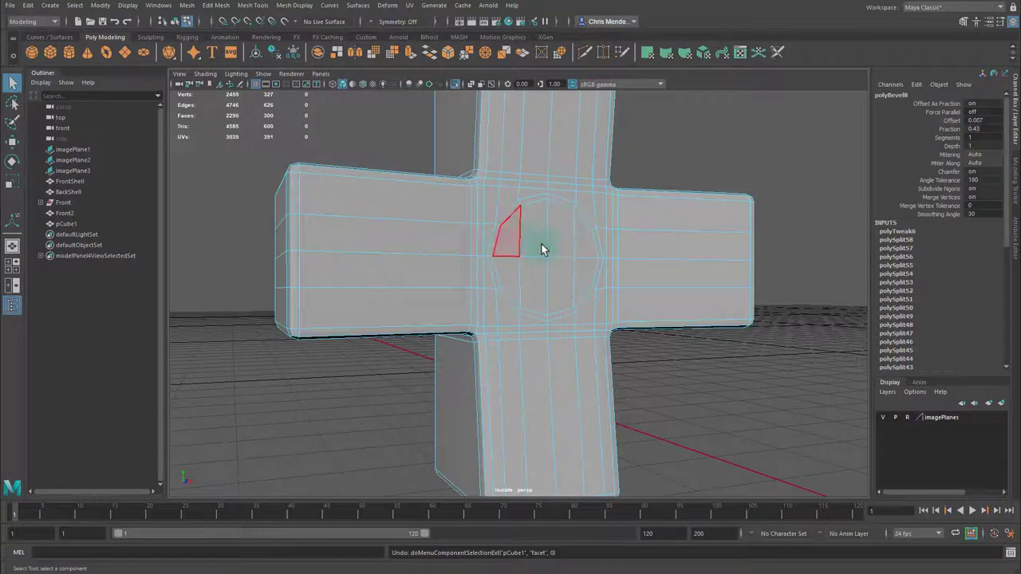
key("ctrl+z")
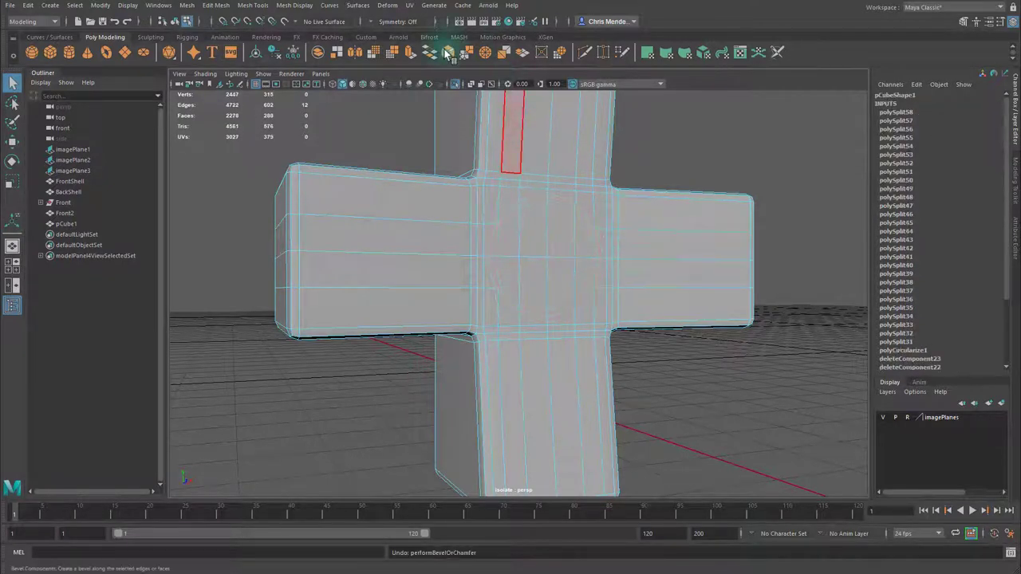
Bevel the circle's outline edges with a fraction of 0.5, one segment and chamfer off.
left_click(447, 52)
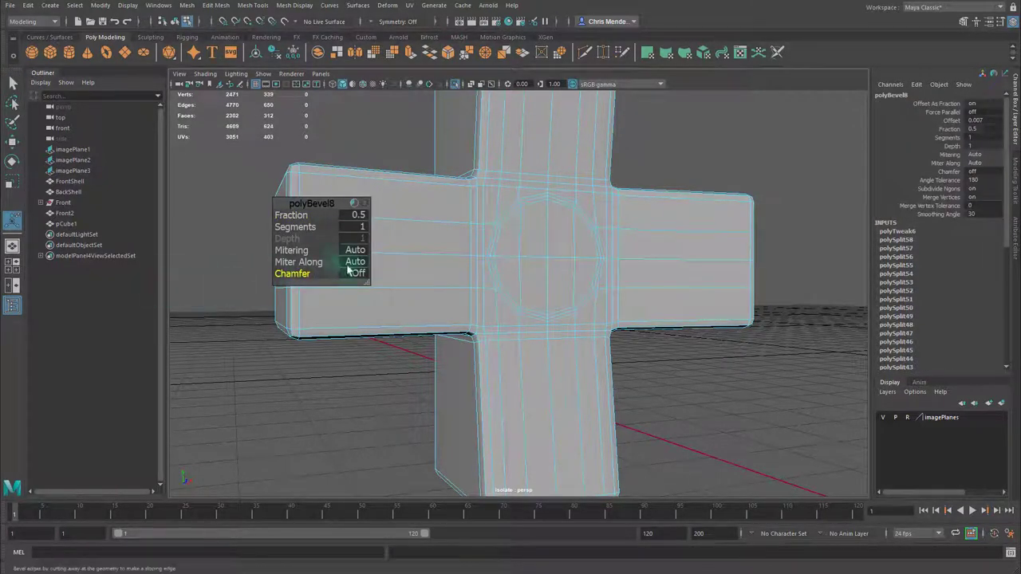
Extrude all faces inside the circle, pushing them inward and scaling them down to form a tapered recess.
left_click(511, 236)
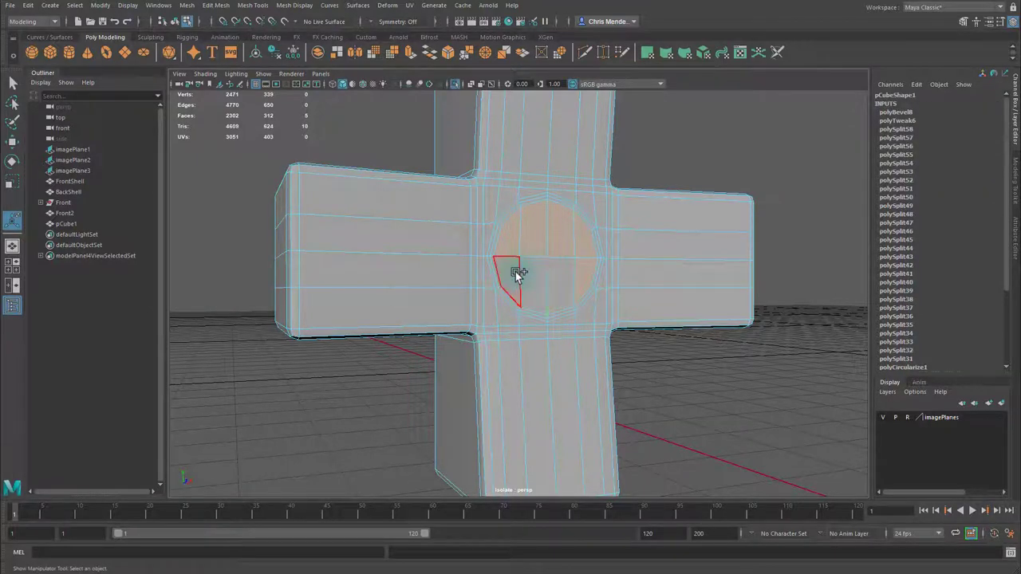
left_click_drag(515, 272, 577, 255)
key("ctrl+e")
key("w")
key("r")
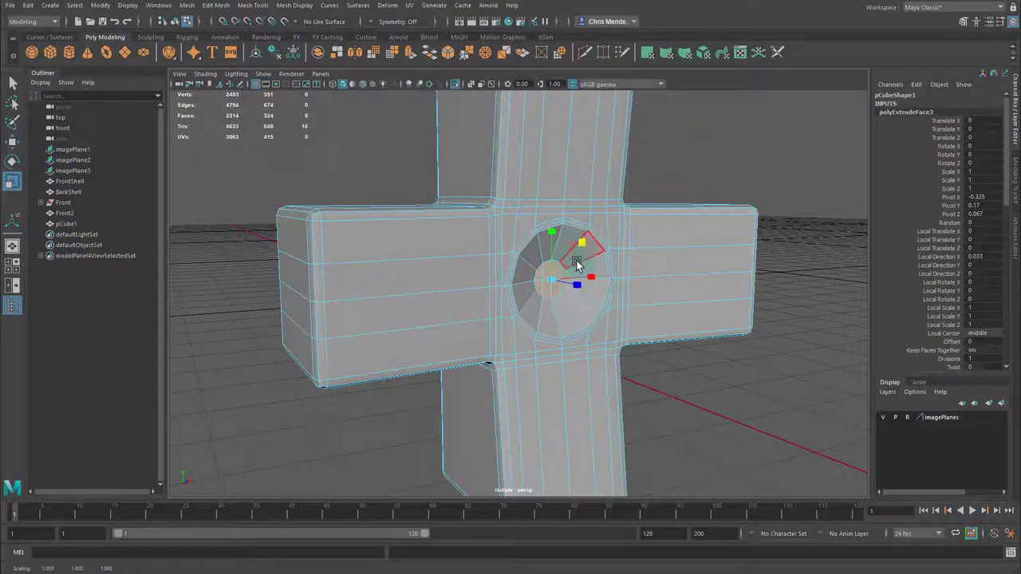
Insert an edge loop around the sloped wall of the circular recess with Multi-Cut.
left_click_drag(581, 273, 556, 276, "alt")
key("ctrl+shift+x")
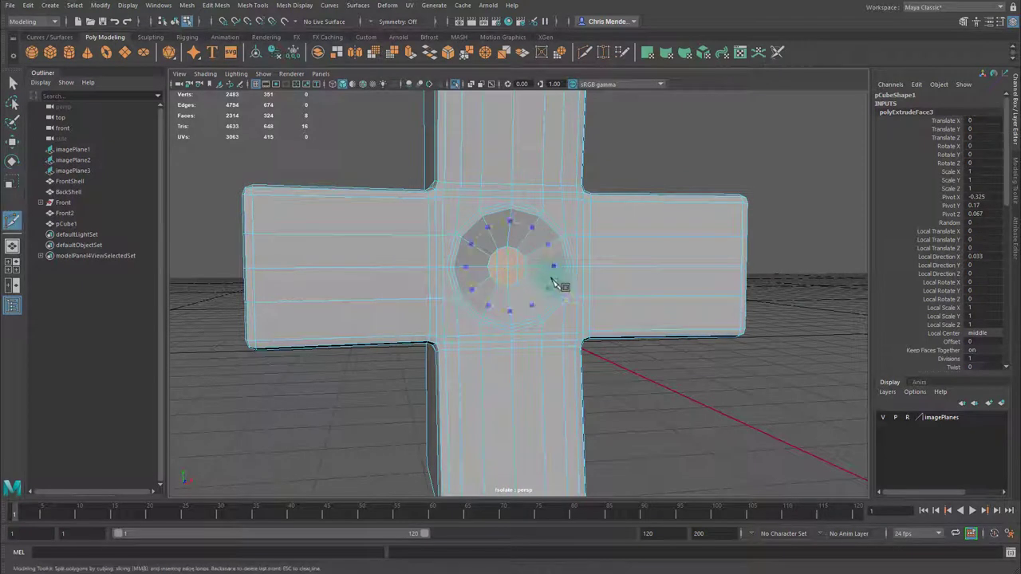
left_click(543, 267, "ctrl")
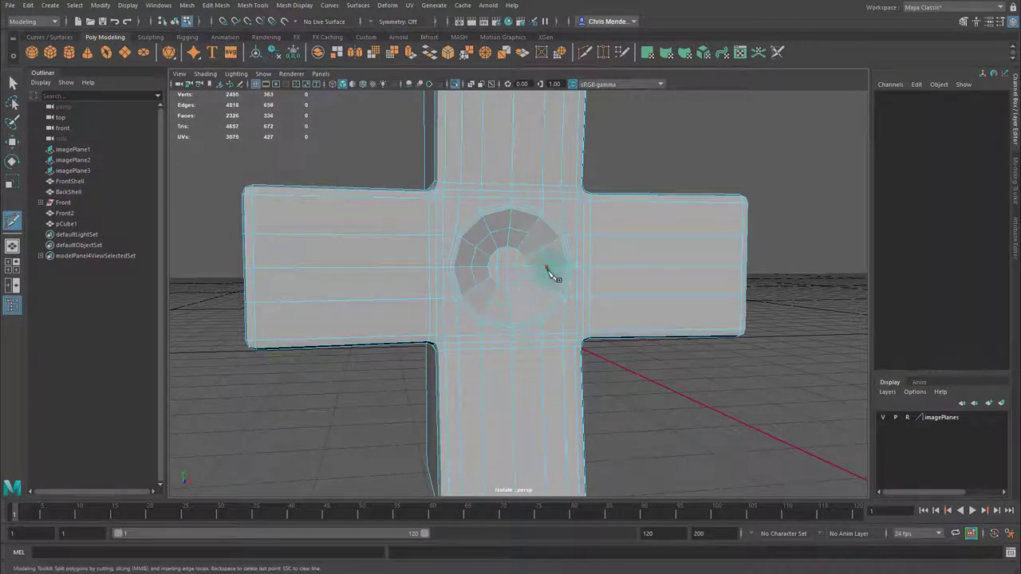
Select the edge loop around the middle of the circular recess's sloped wall for scaling.
key("e")
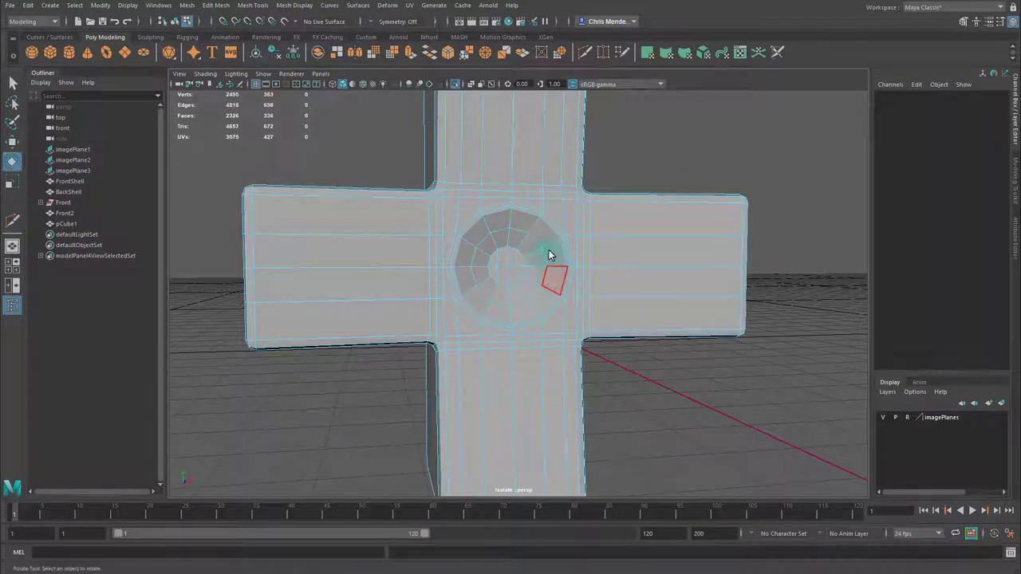
double_click(545, 257)
key("r")
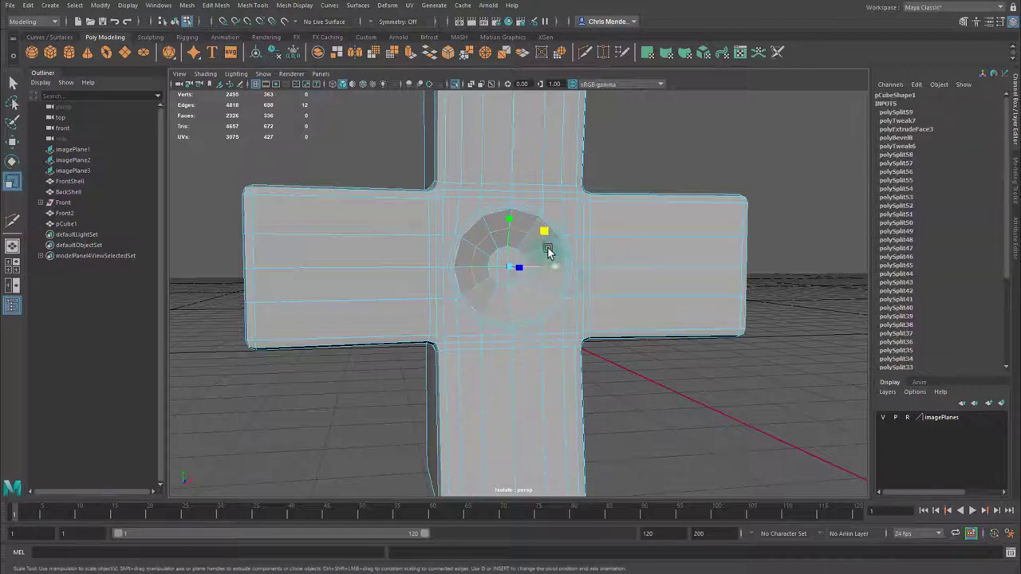
Try scaling up the recess wall's edge loop and moving it along the recess's depth, and undo both changes.
left_click_drag(544, 231, 489, 255)
left_click_drag(427, 230, 431, 229)
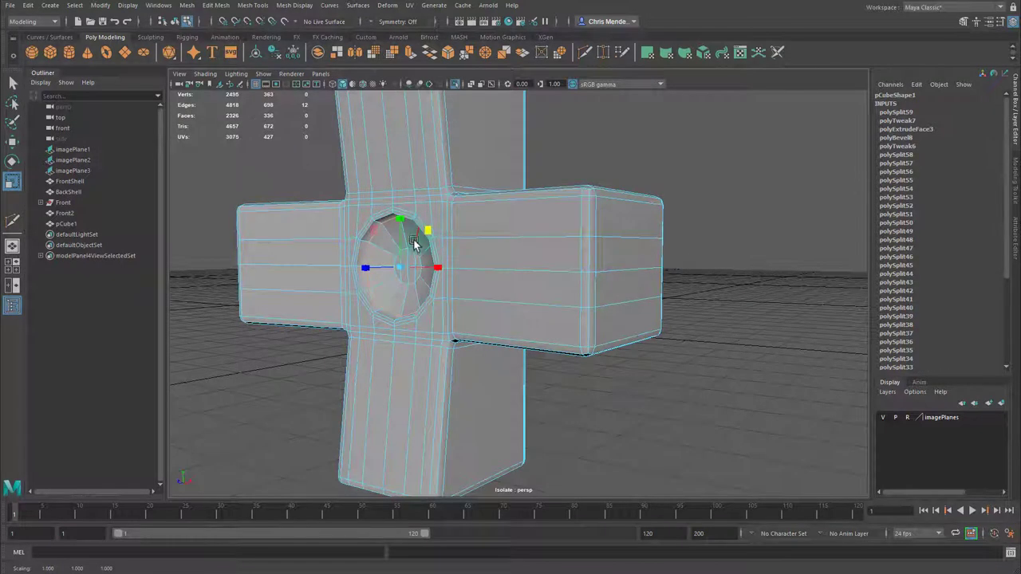
key("w")
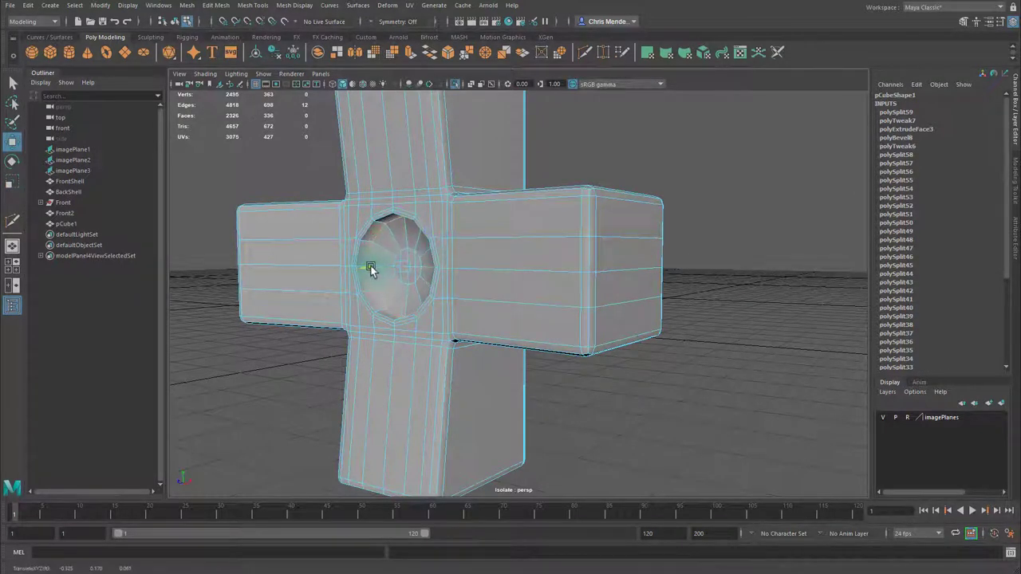
left_click_drag(371, 266, 369, 267)
left_click_drag(428, 234, 508, 296)
key("ctrl+z")
key("ctrl+z")
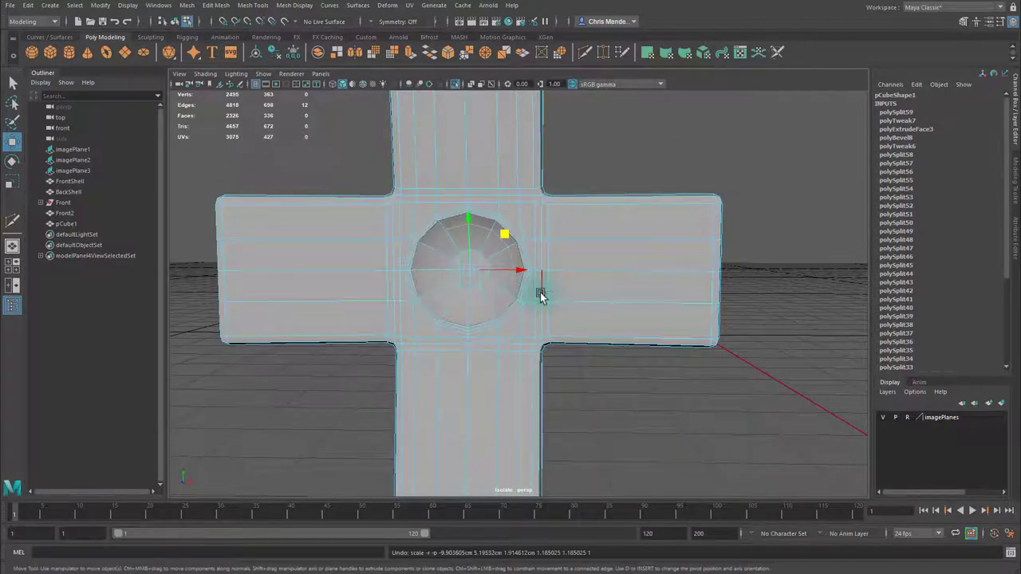
Scale the recess wall's edge loop up slightly and shift it along the depth to round the recess.
key("r")
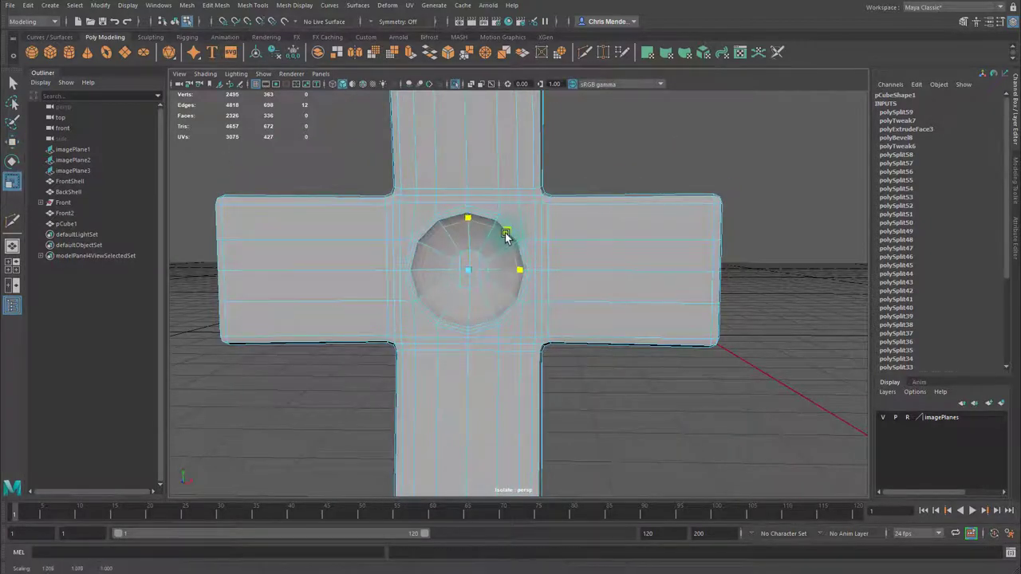
key("w")
left_click_drag(524, 290, 408, 280, "alt")
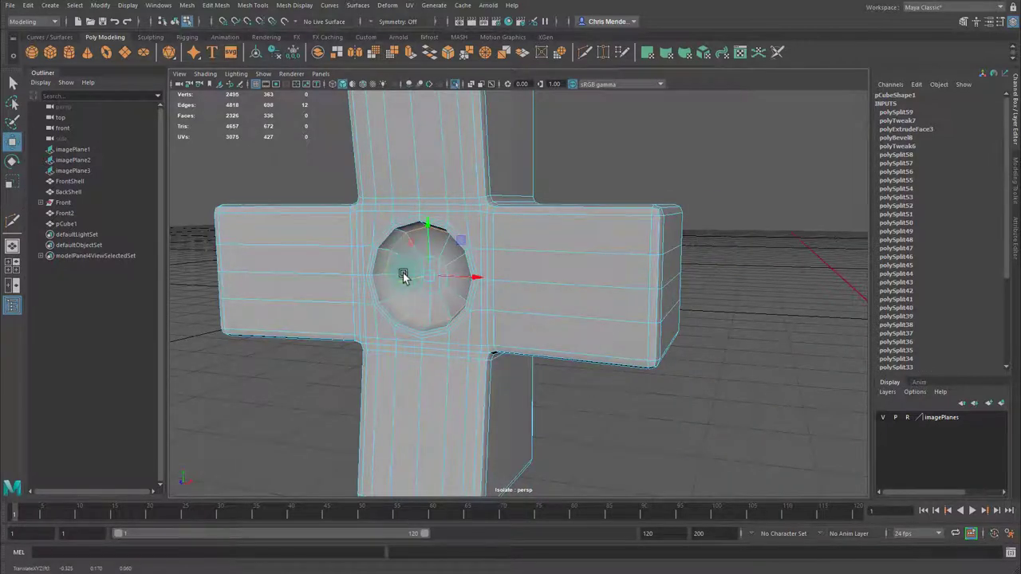
Try beveling the recess wall's edge loop with a fraction of 0.5 and two segments, and undo the bevel.
left_click(452, 54)
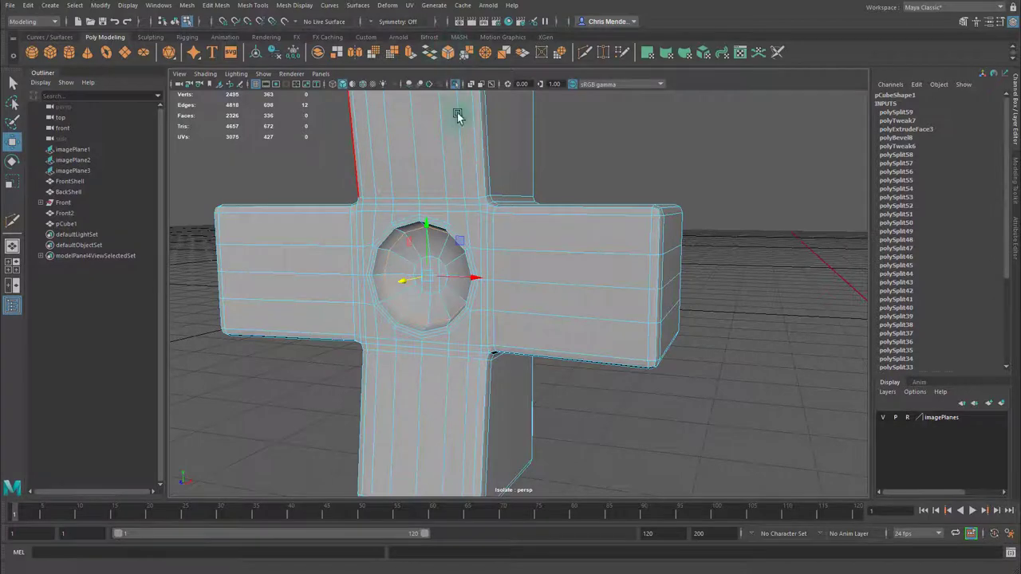
left_click_drag(444, 232, 483, 223, "alt")
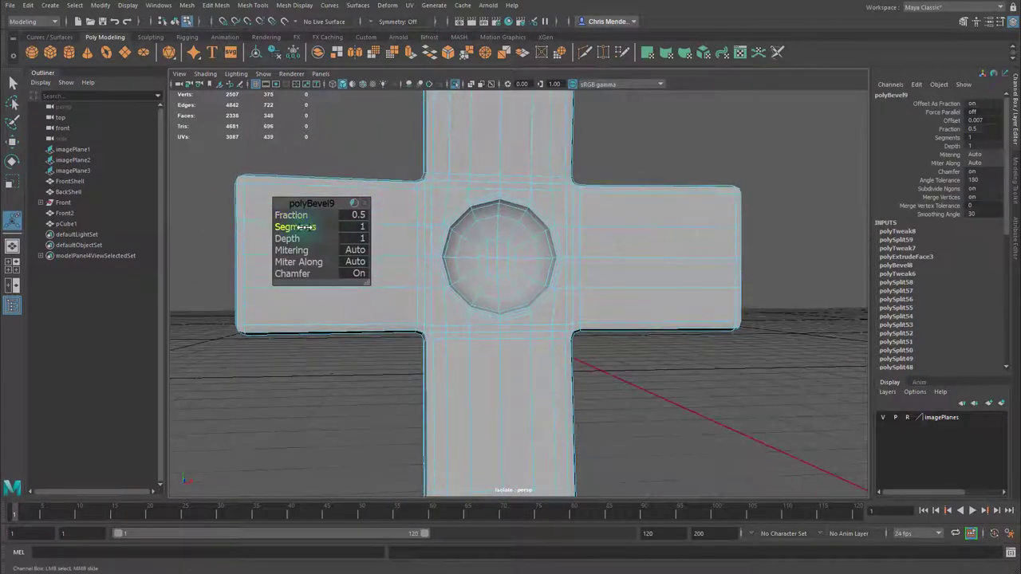
left_click_drag(315, 228, 331, 228)
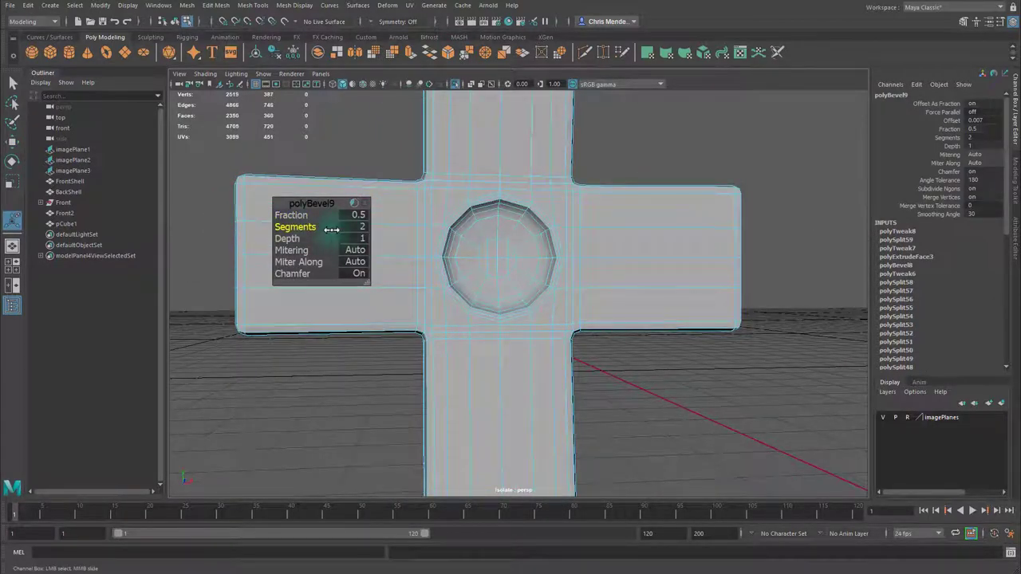
key("ctrl+z")
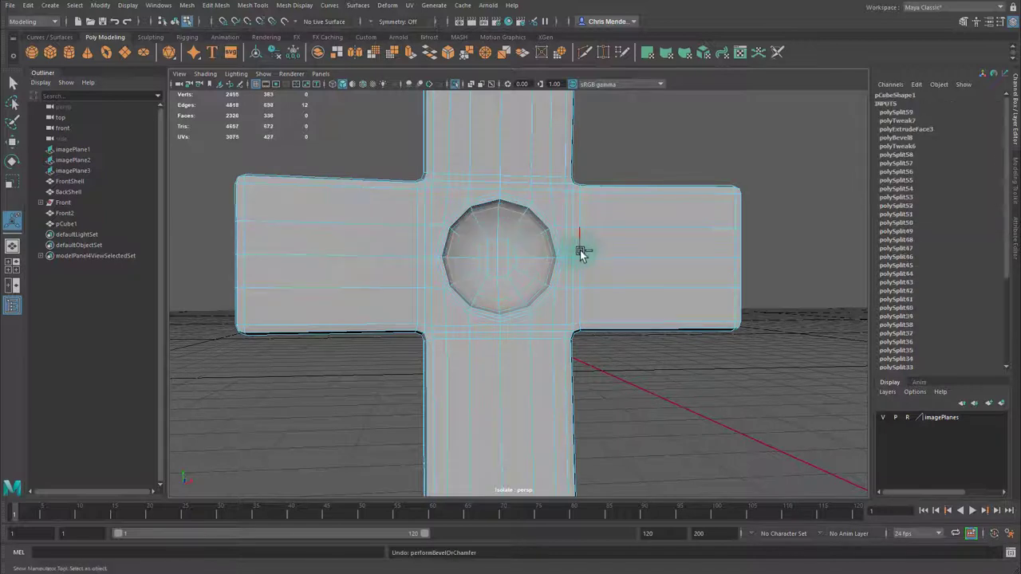
Scale the recess wall's edge loop down slightly and bevel it with a fraction of 0.5 and two segments.
key("r")
left_click_drag(534, 222, 530, 226)
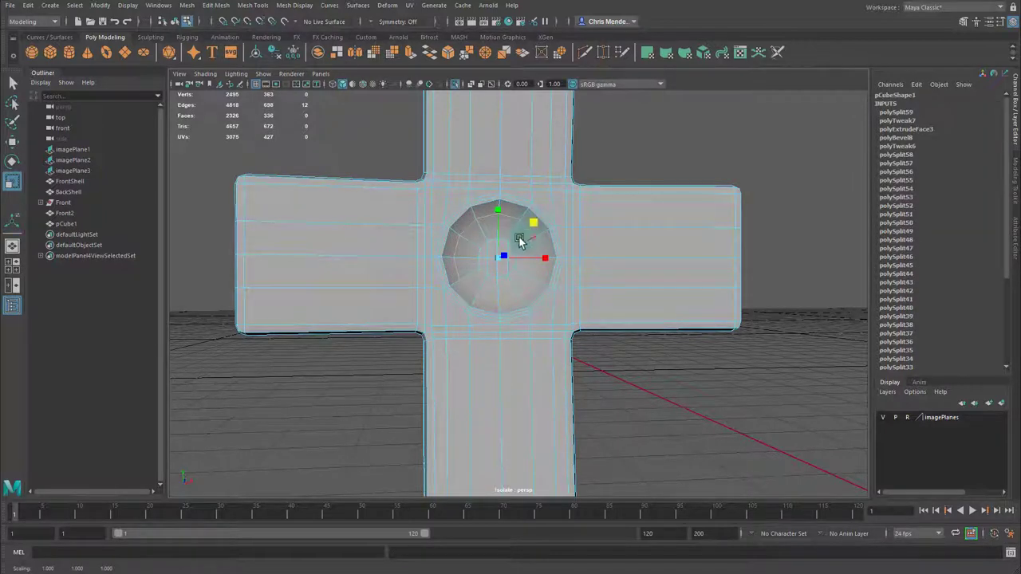
left_click(448, 51)
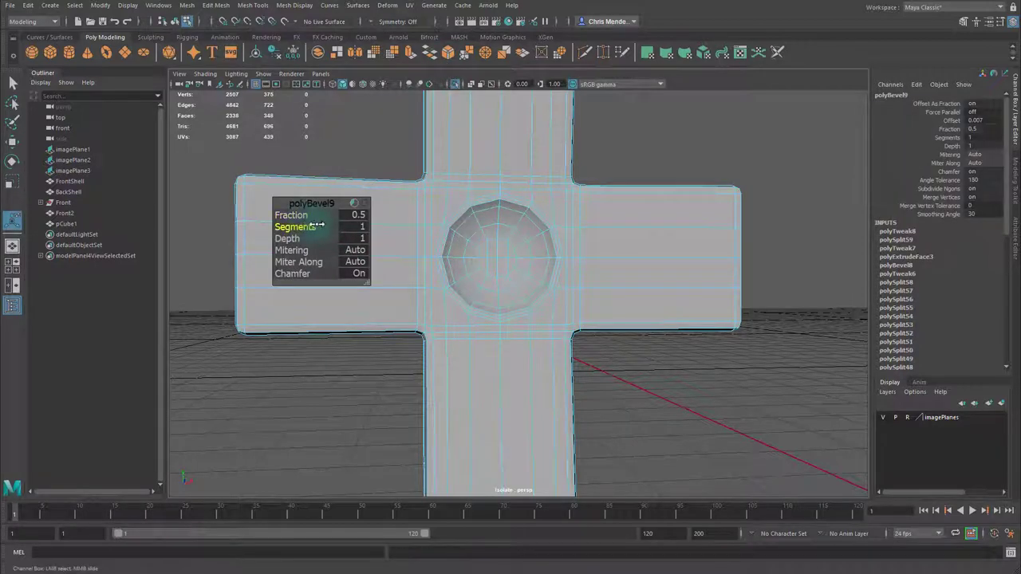
key("q")
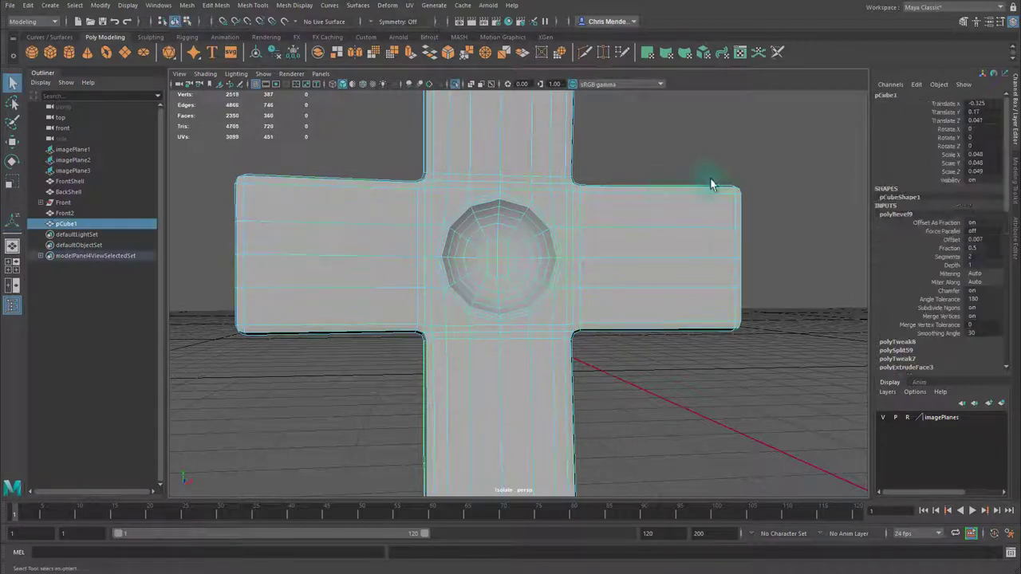
Preview the D-pad smoothed, inspect the recess, and return it to the unsmoothed display.
left_click(756, 268)
right_click_drag(822, 275, 917, 323, "alt")
left_click(498, 230)
key("3")
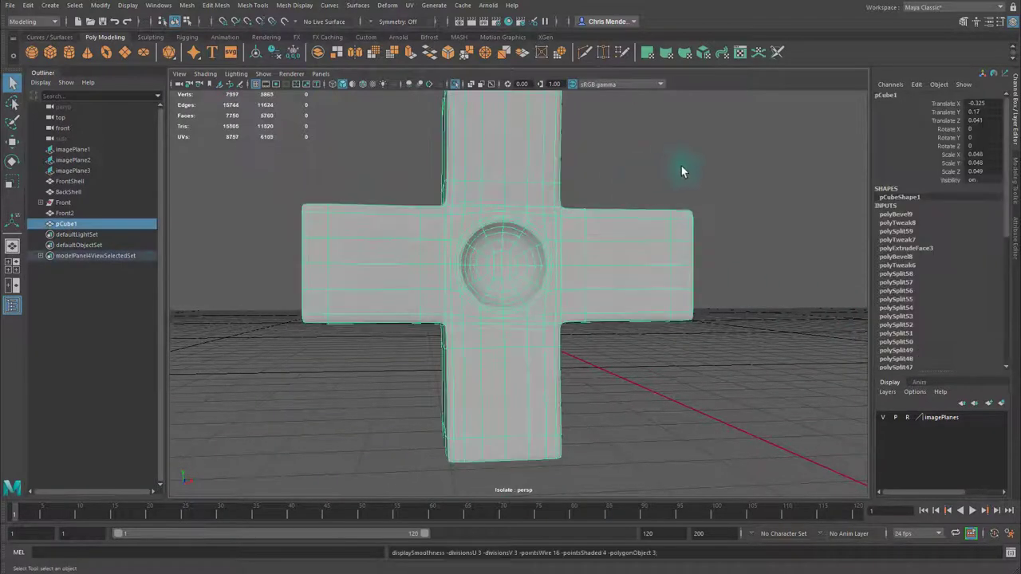
left_click(682, 167)
left_click(611, 259)
key("1")
left_click(691, 196)
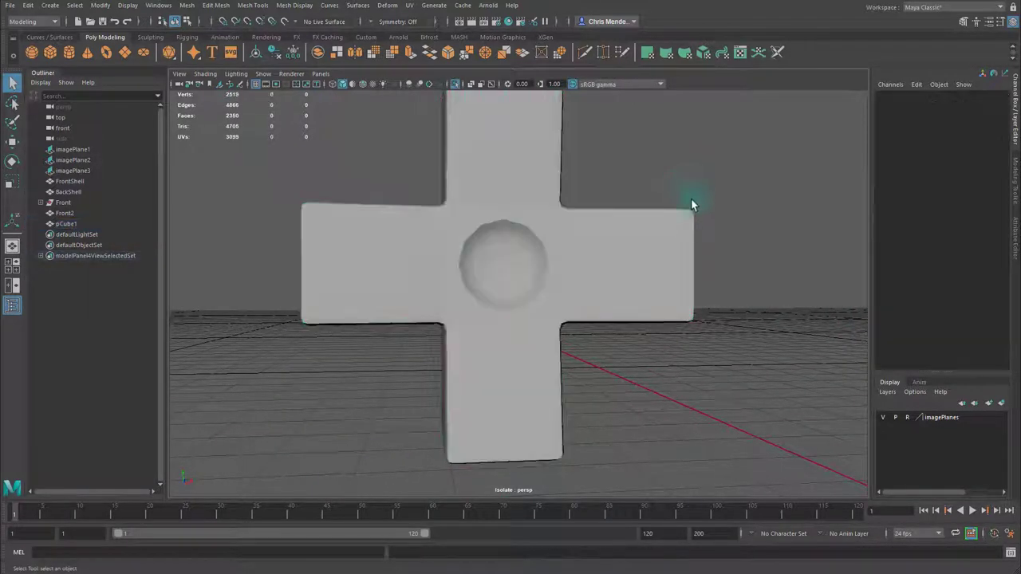
Turn off the D-pad's isolation and view it together with the whole controller.
left_click_drag(691, 198, 699, 240, "alt")
left_click(559, 271)
key("ctrl+1")
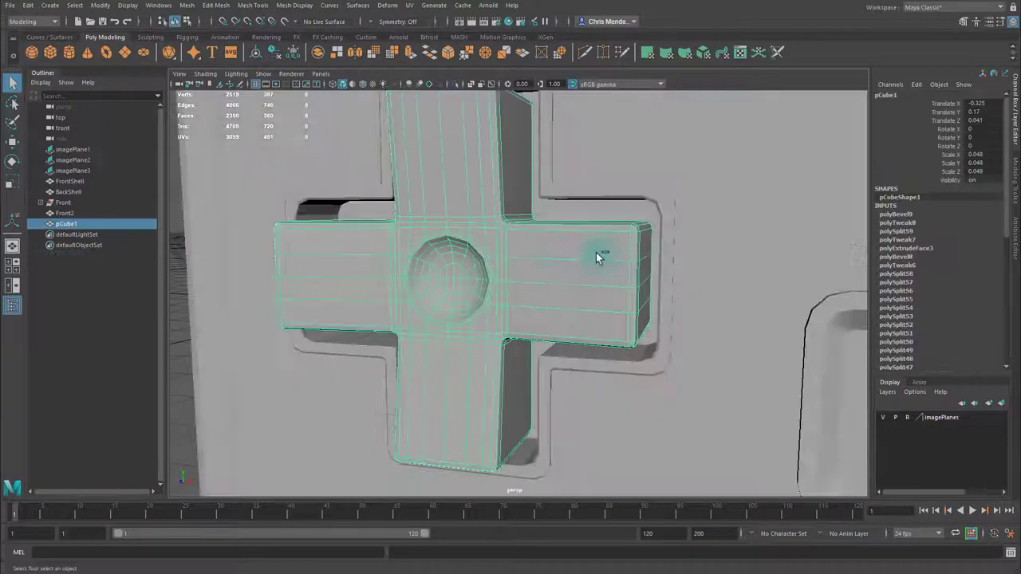
right_click_drag(686, 236, 579, 234, "alt")
left_click(413, 317)
left_click_drag(414, 316, 567, 276, "alt")
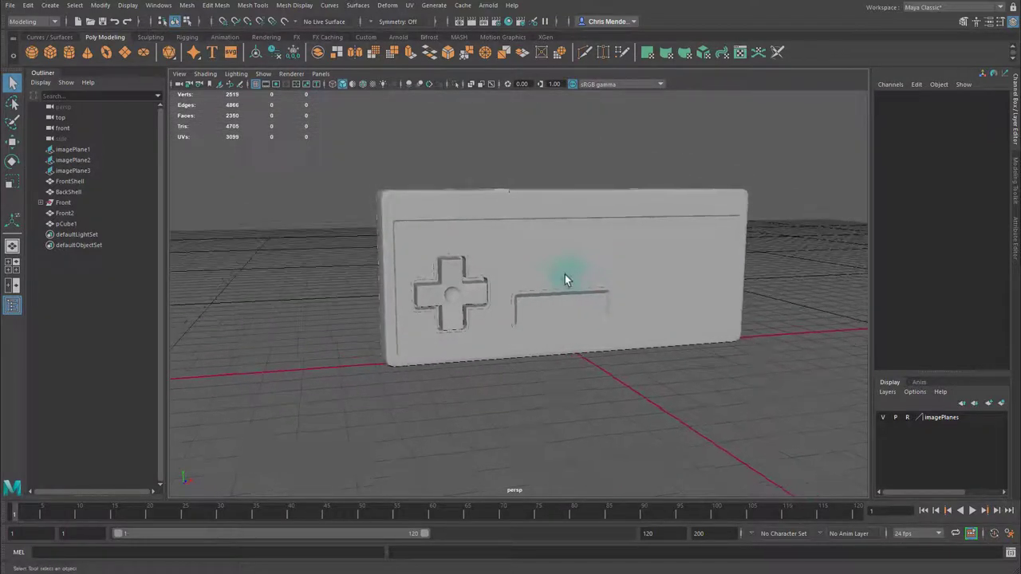
Check the D-pad against the reference image in the four-view layout, and return to the perspective view.
right_click_drag(475, 289, 866, 323, "alt")
left_click(324, 286)
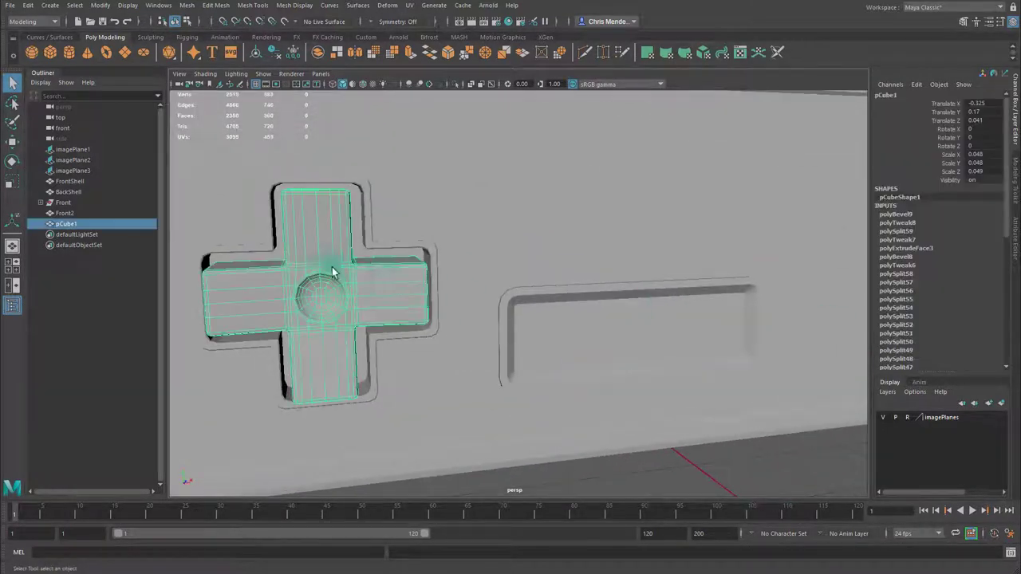
key("space")
scroll(377, 391, "up", 4)
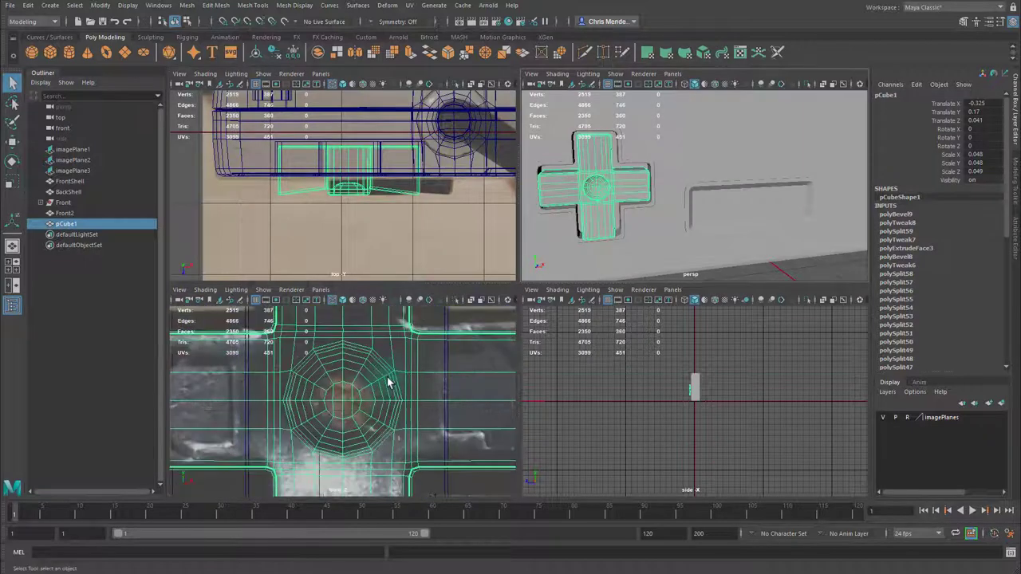
scroll(387, 383, "down", 6)
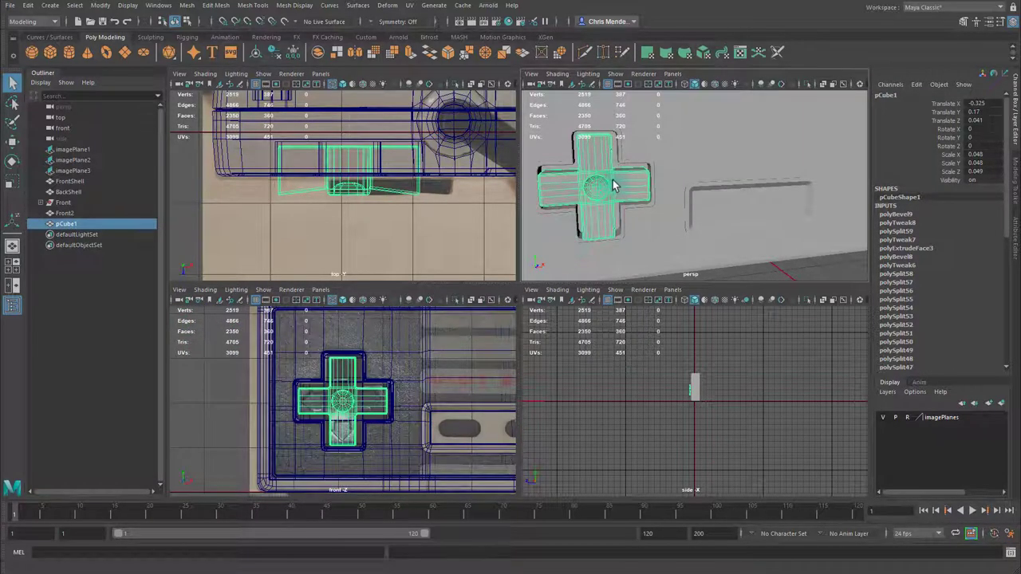
key("space")
Select the controller's front panel and frame it in the perspective view.
left_click(507, 238)
key("f")
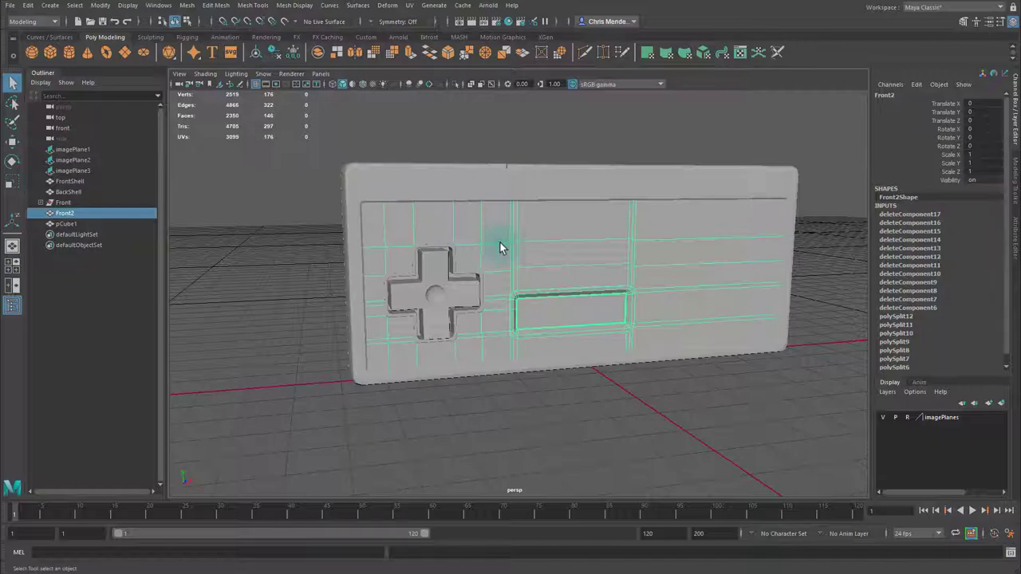
left_click_drag(500, 247, 736, 433, "alt")
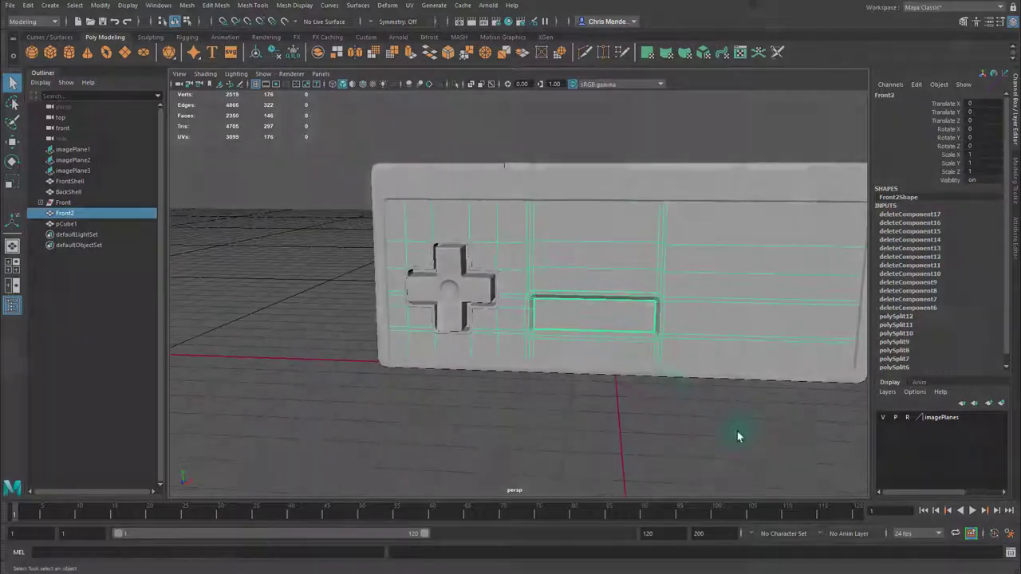